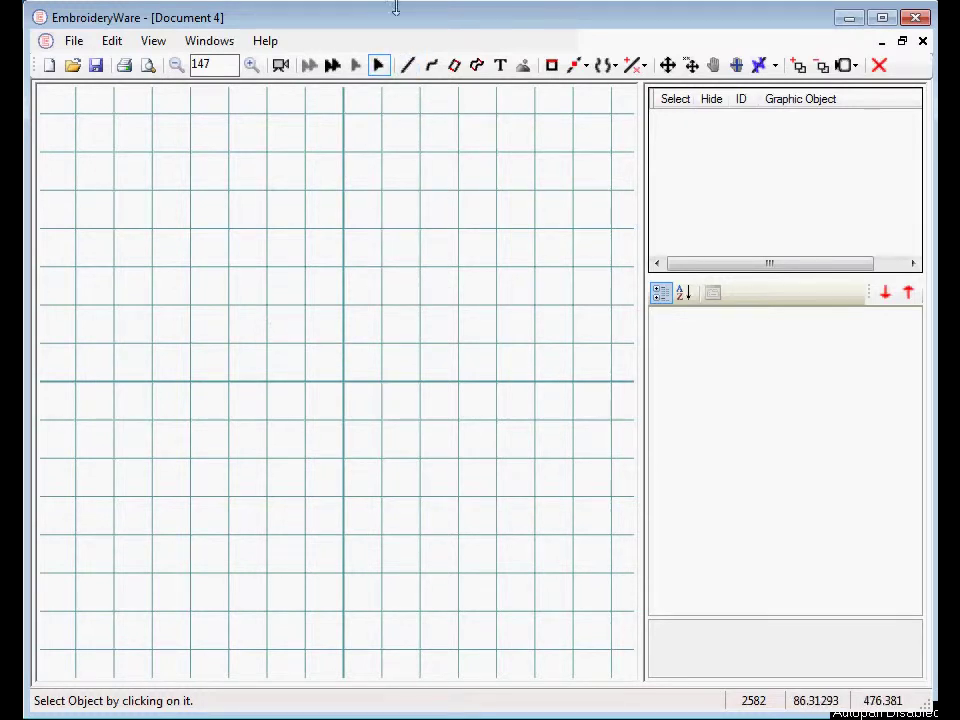
Step: Draw a Line path of eight points zig-zagging out from the grid origin
{"action": "mouse_move", "coordinate": [396, 21]}
{"action": "left_mouse_down"}
{"action": "mouse_move", "coordinate": [386, 22]}
{"action": "mouse_move", "coordinate": [401, 22]}
{"action": "left_mouse_up"}
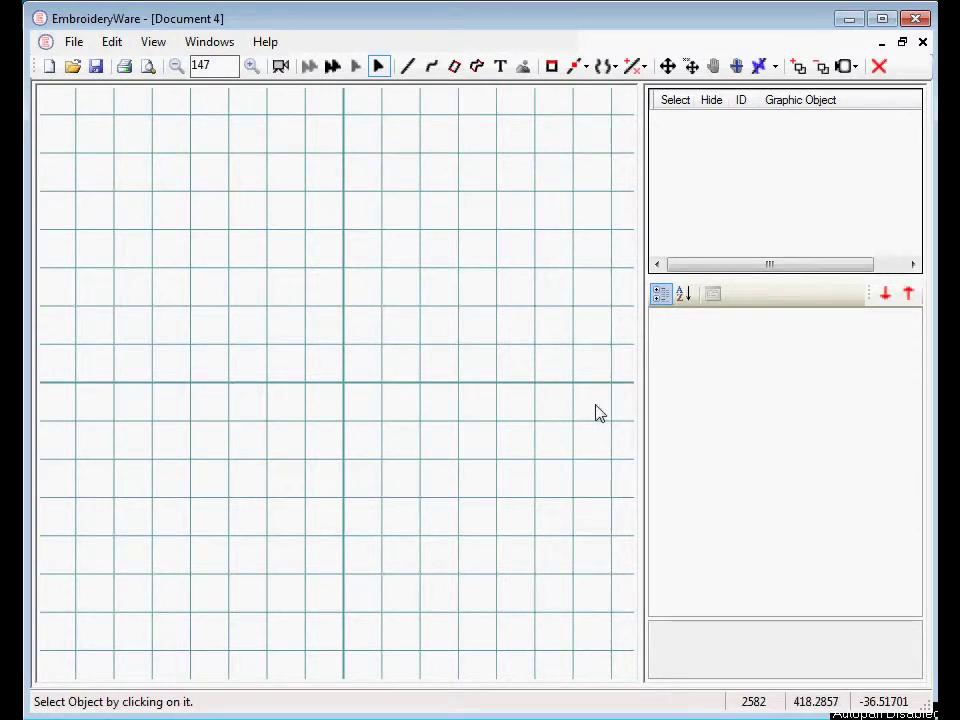
{"action": "left_click", "coordinate": [408, 67]}
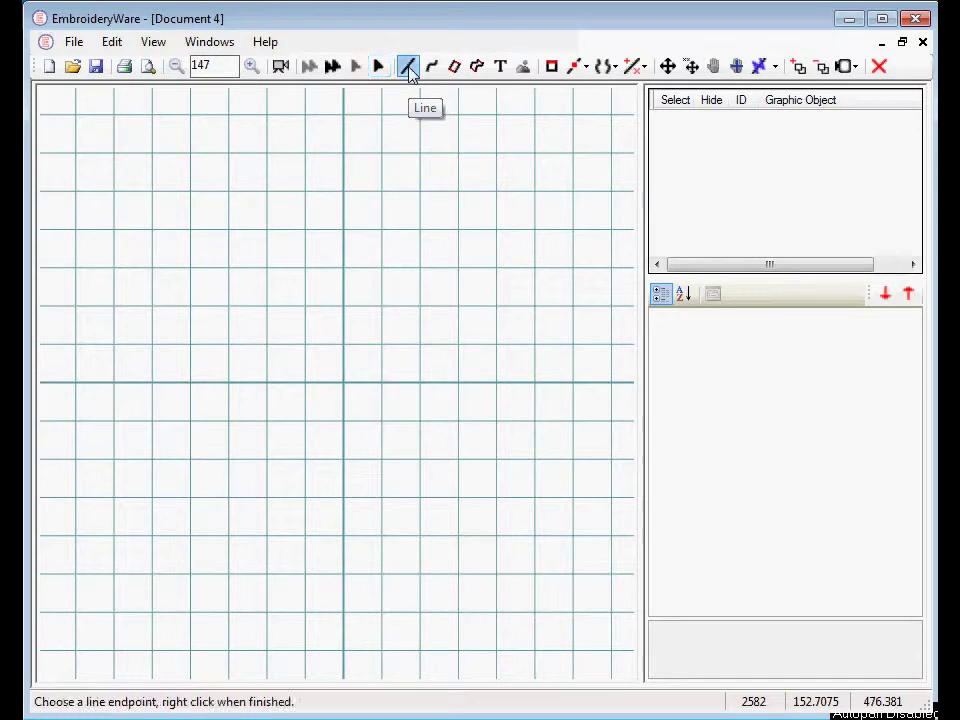
{"action": "left_click", "coordinate": [343, 384]}
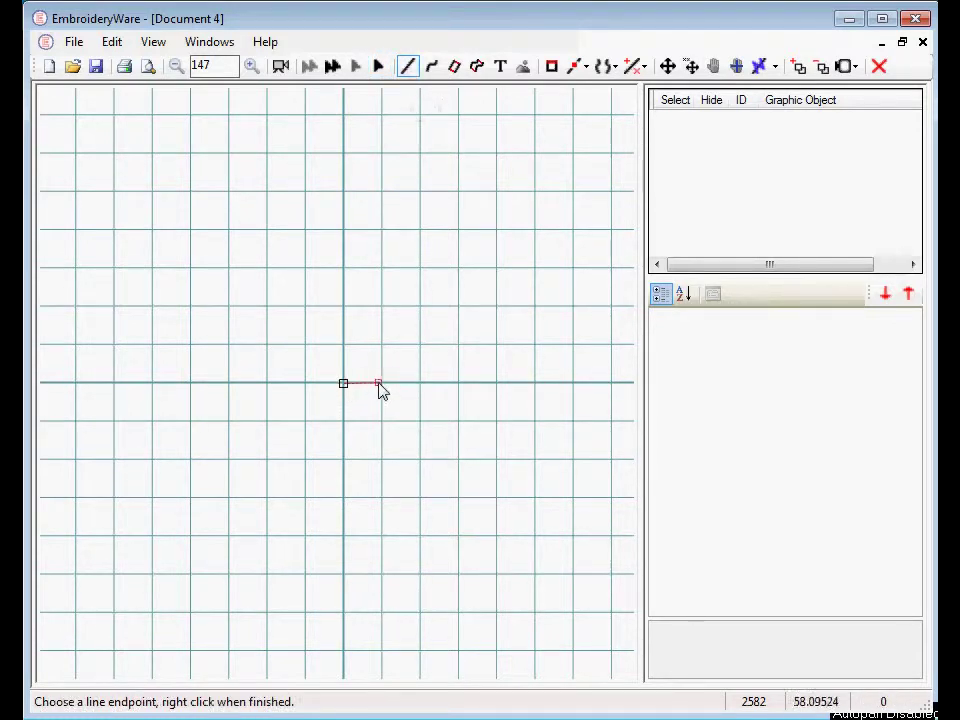
{"action": "left_click", "coordinate": [380, 383]}
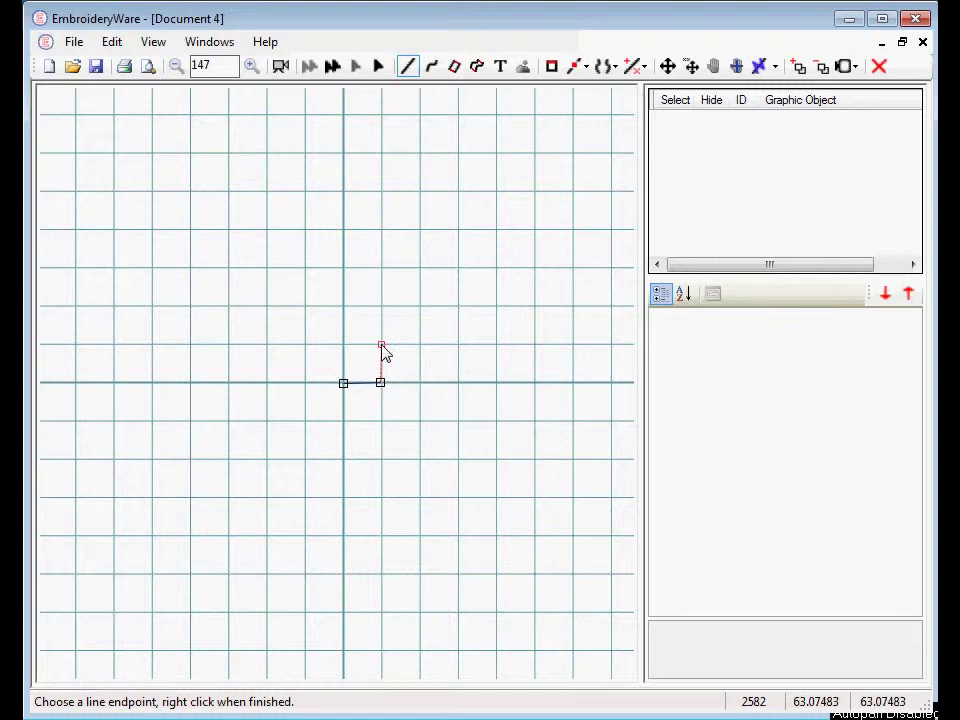
{"action": "left_click", "coordinate": [381, 345]}
{"action": "left_click", "coordinate": [360, 359]}
{"action": "left_click", "coordinate": [374, 364]}
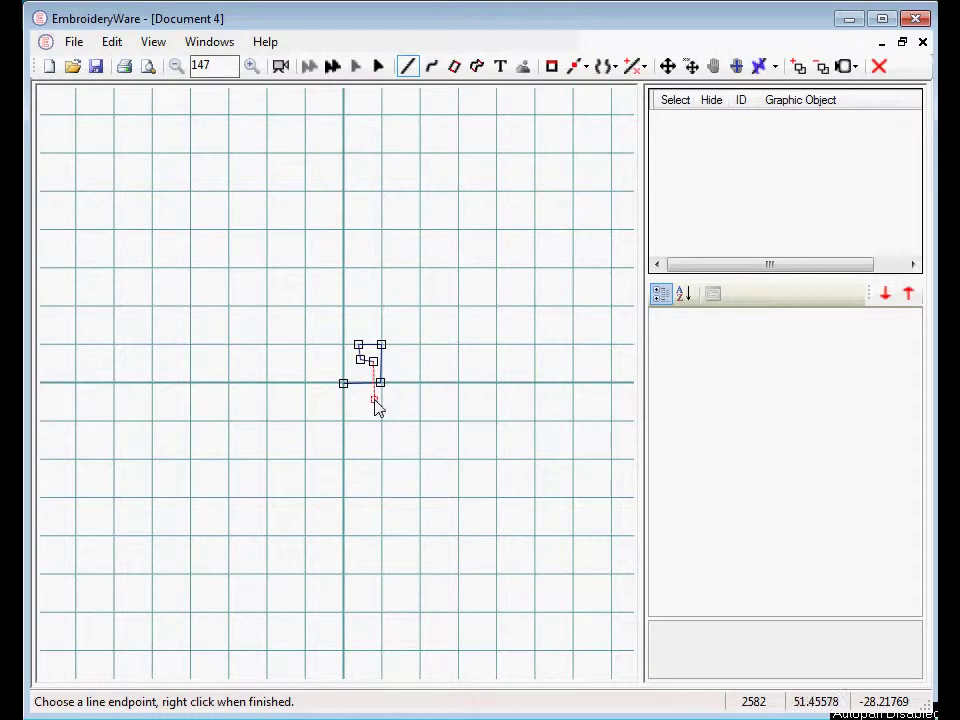
{"action": "left_click", "coordinate": [360, 401]}
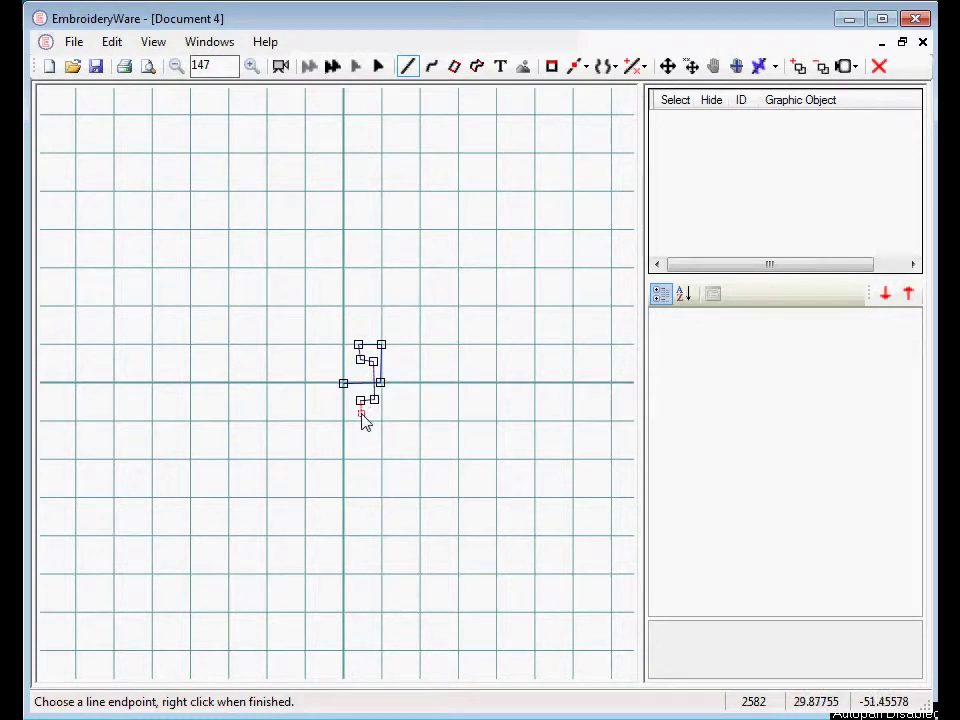
{"action": "left_click", "coordinate": [358, 413]}
{"action": "left_click", "coordinate": [380, 413]}
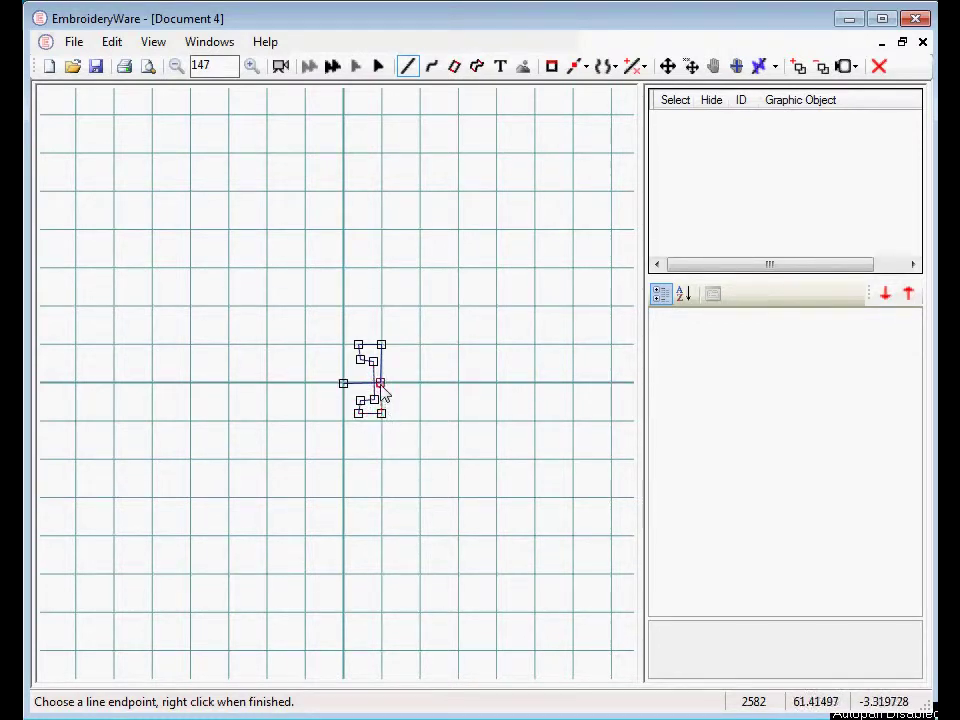
Step: End the drawing and select the new path (object 1, 15 Single stitches)
{"action": "right_click", "coordinate": [396, 390]}
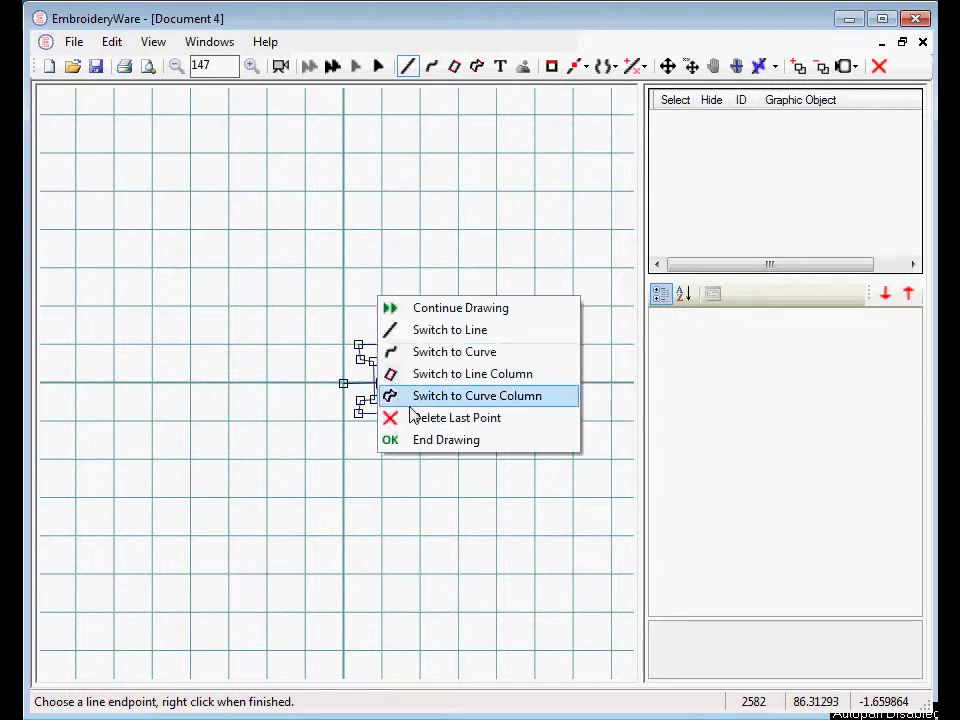
{"action": "left_click", "coordinate": [416, 439]}
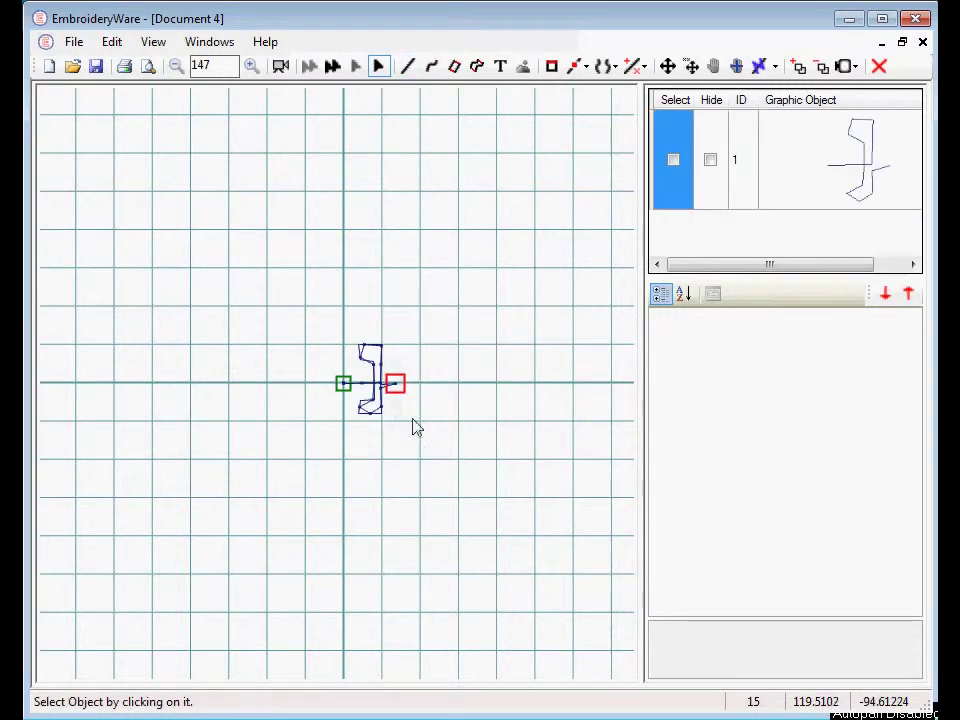
{"action": "left_click", "coordinate": [366, 395]}
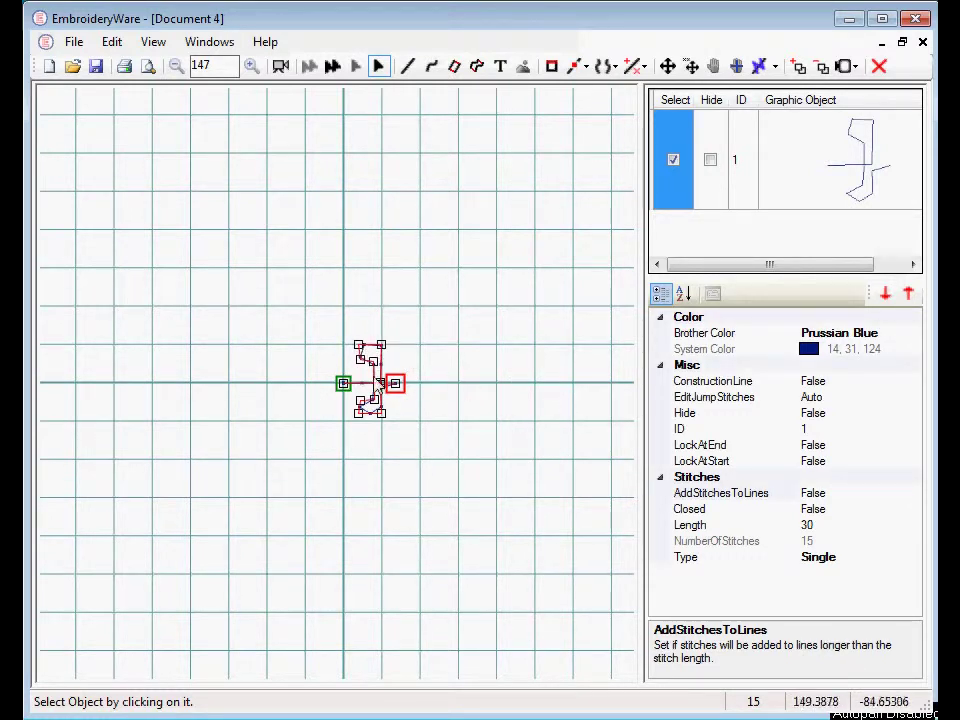
Step: Change the path's stitch Type to AsDrawnSingle
{"action": "left_click", "coordinate": [846, 559]}
{"action": "left_click", "coordinate": [913, 559]}
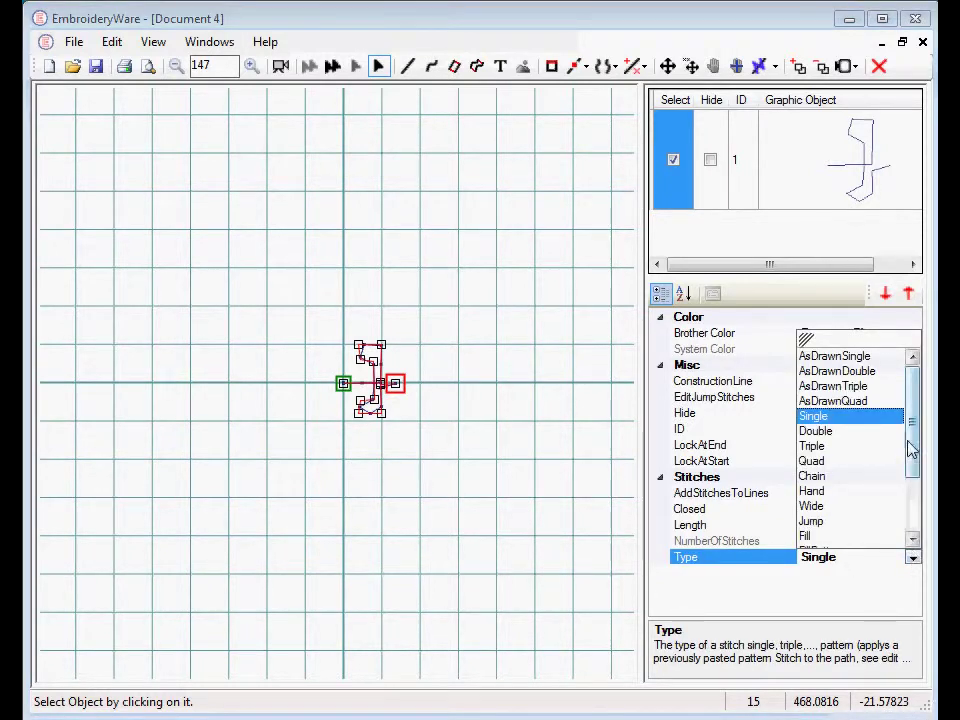
{"action": "left_click", "coordinate": [830, 356]}
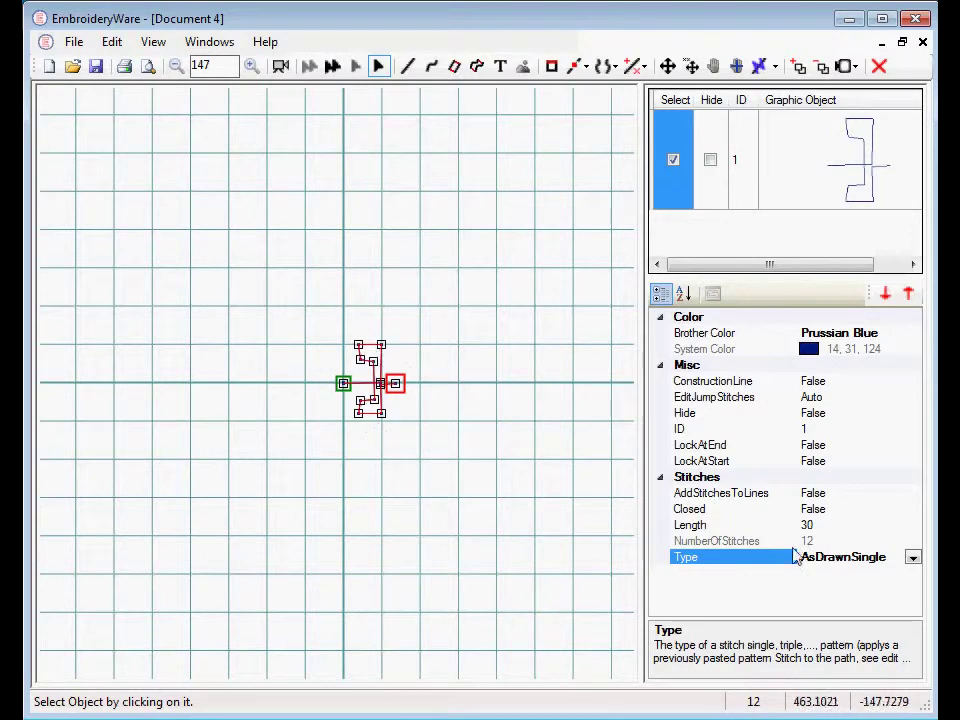
Step: Set AddStitchesToLines to True, raising the stitch count to 21
{"action": "left_click", "coordinate": [829, 494]}
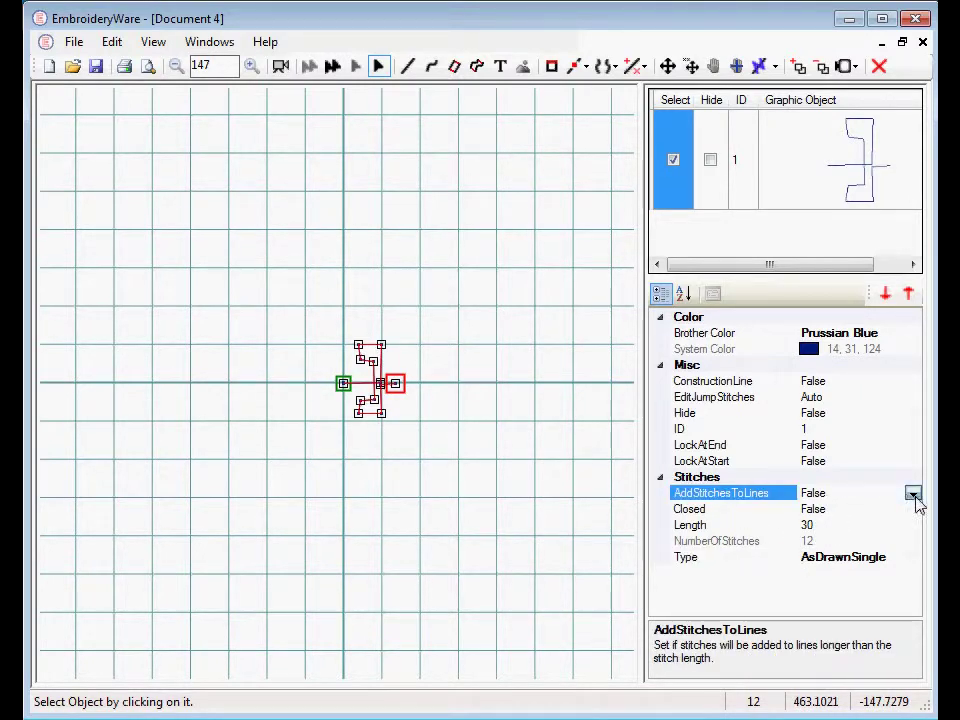
{"action": "left_click", "coordinate": [913, 494]}
{"action": "left_click", "coordinate": [828, 510]}
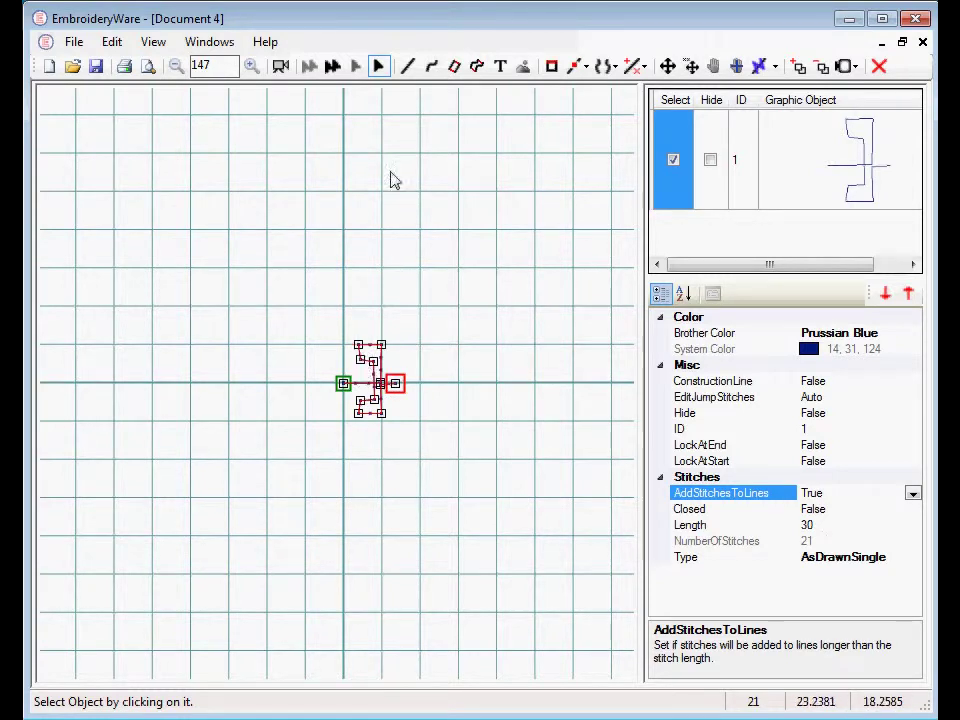
Step: With Modify Points, nudge an upper point and the lower-left and lower-right points of the path
{"action": "left_click", "coordinate": [575, 66]}
{"action": "left_click", "coordinate": [590, 89]}
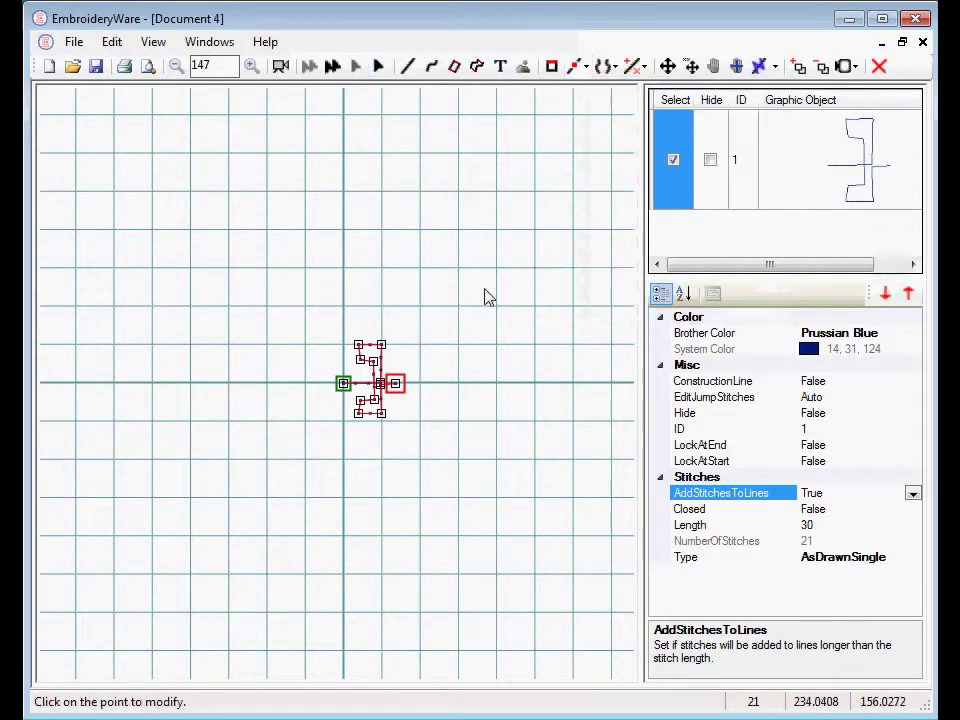
{"action": "left_click", "coordinate": [360, 361]}
{"action": "left_click", "coordinate": [362, 368]}
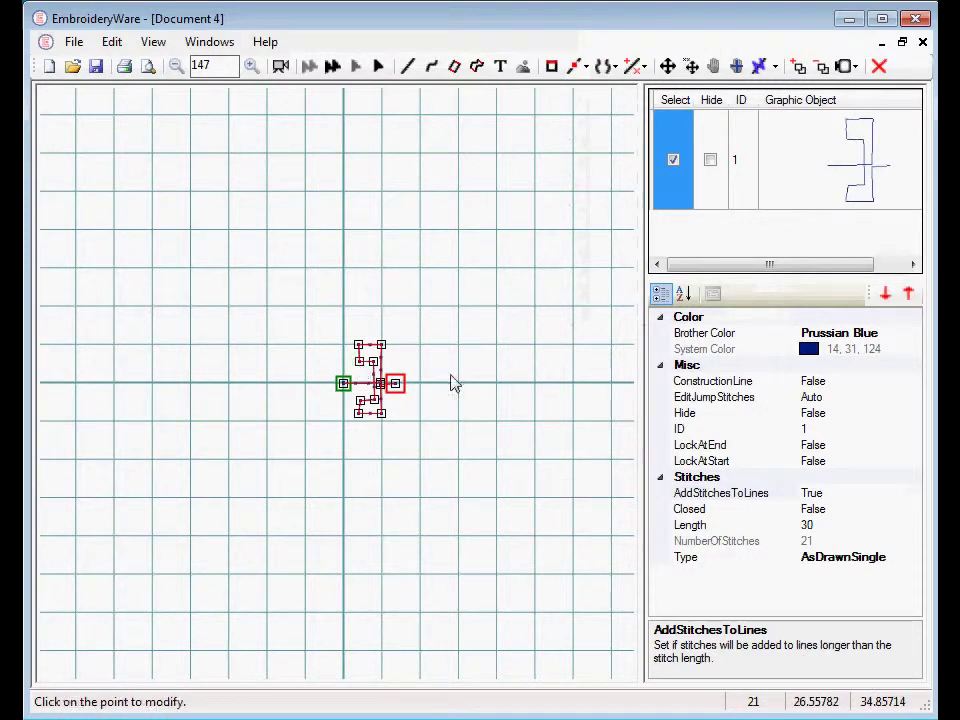
{"action": "left_click", "coordinate": [362, 405]}
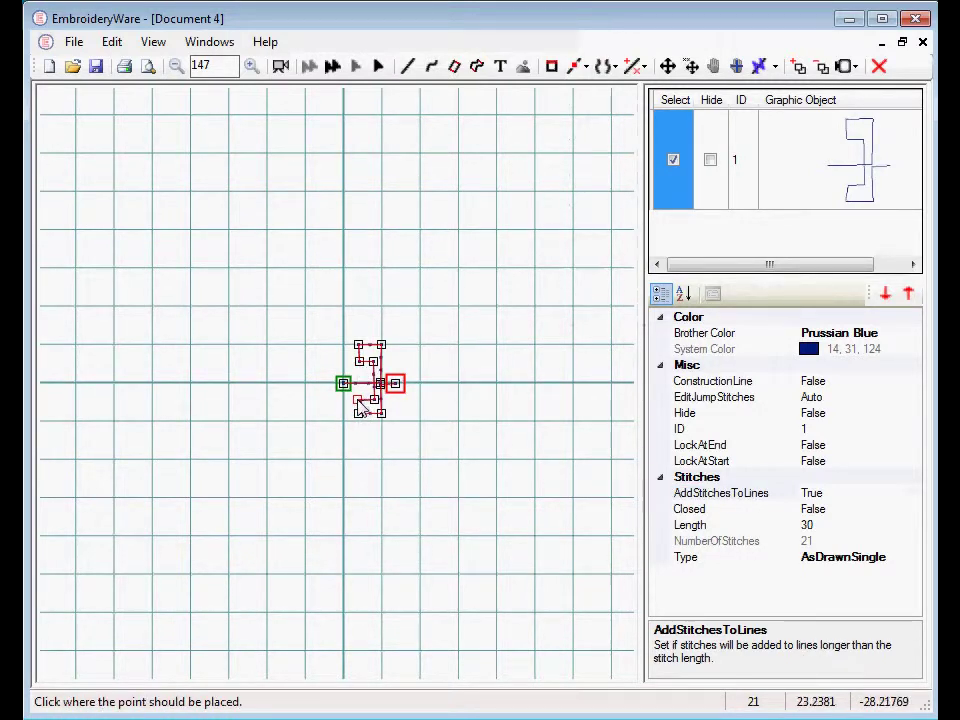
{"action": "left_click", "coordinate": [372, 401]}
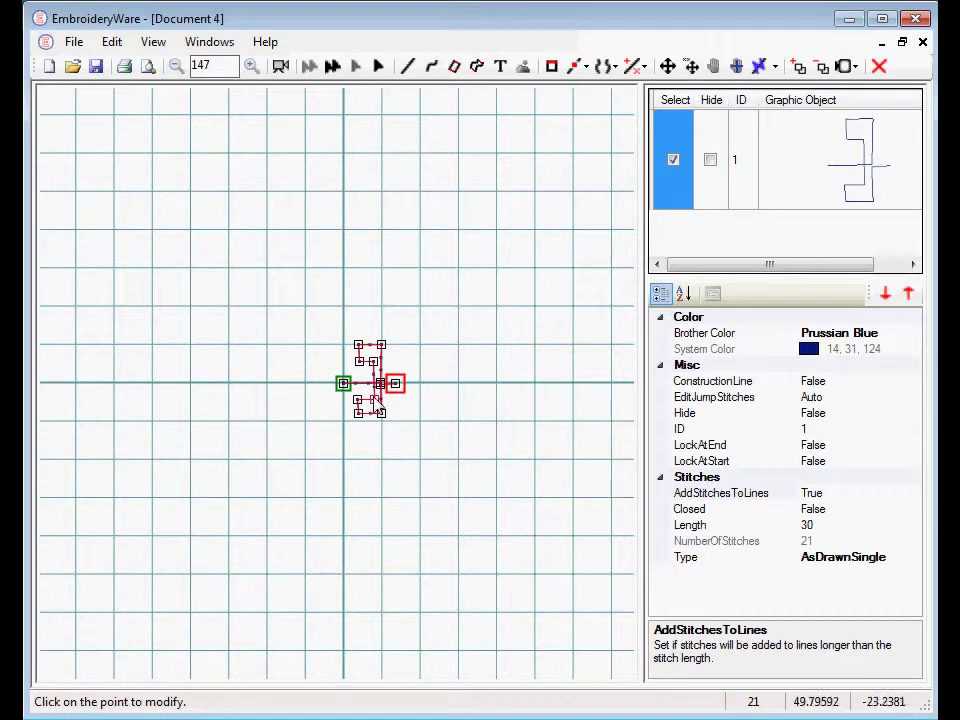
{"action": "left_click", "coordinate": [380, 410]}
{"action": "left_click", "coordinate": [380, 412]}
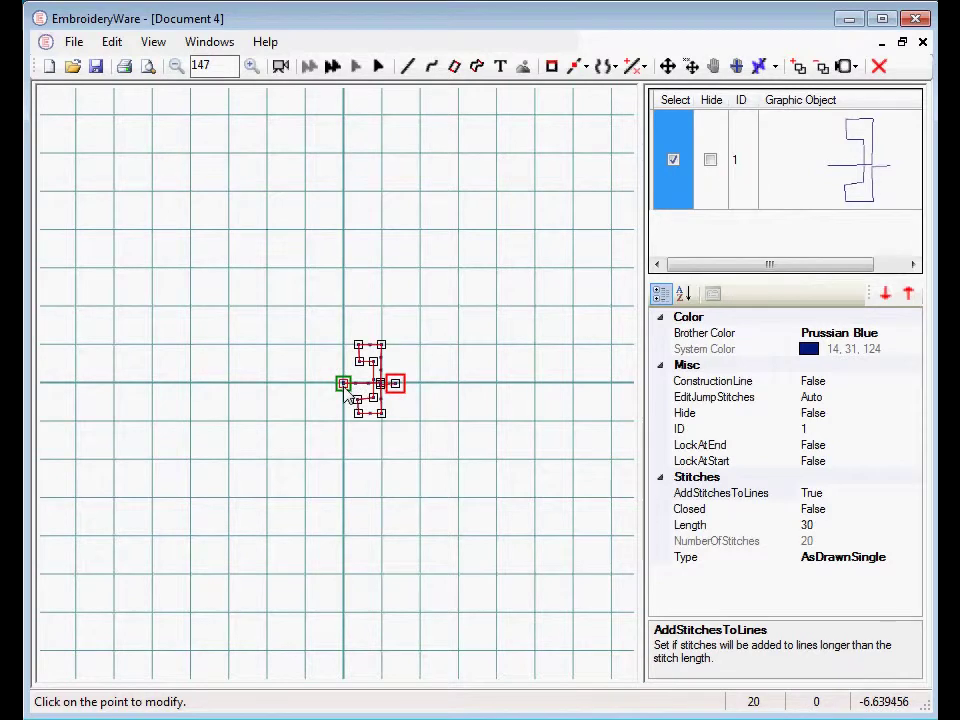
Step: Switch the stitch Type to AsDrawnDouble, then to AsDrawnTriple for 58 stitches
{"action": "left_click", "coordinate": [918, 560]}
{"action": "left_click", "coordinate": [914, 557]}
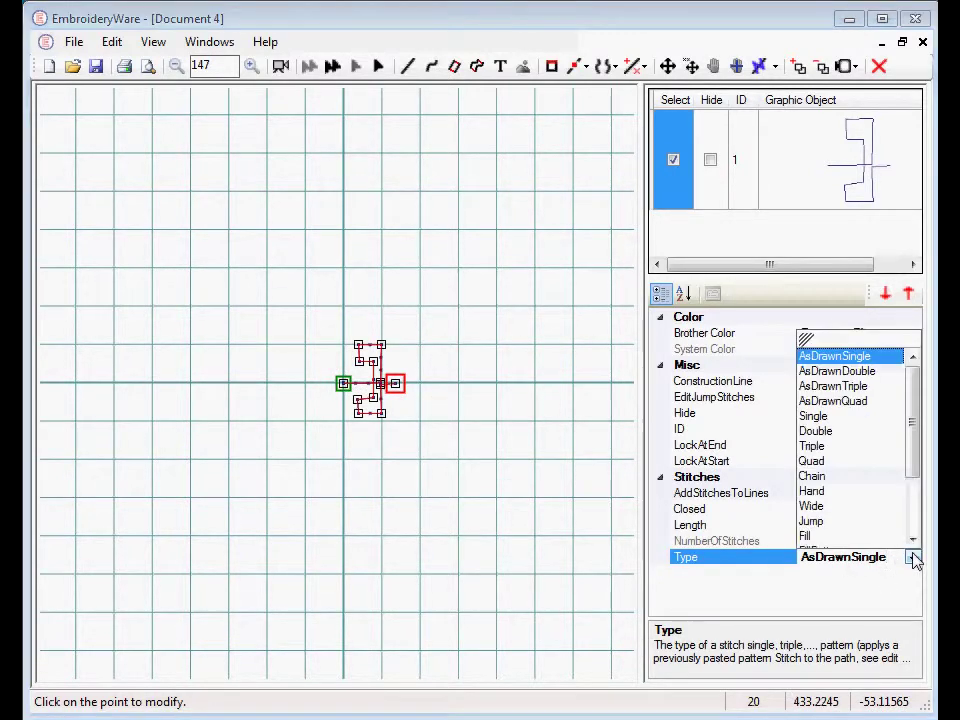
{"action": "left_click", "coordinate": [836, 371]}
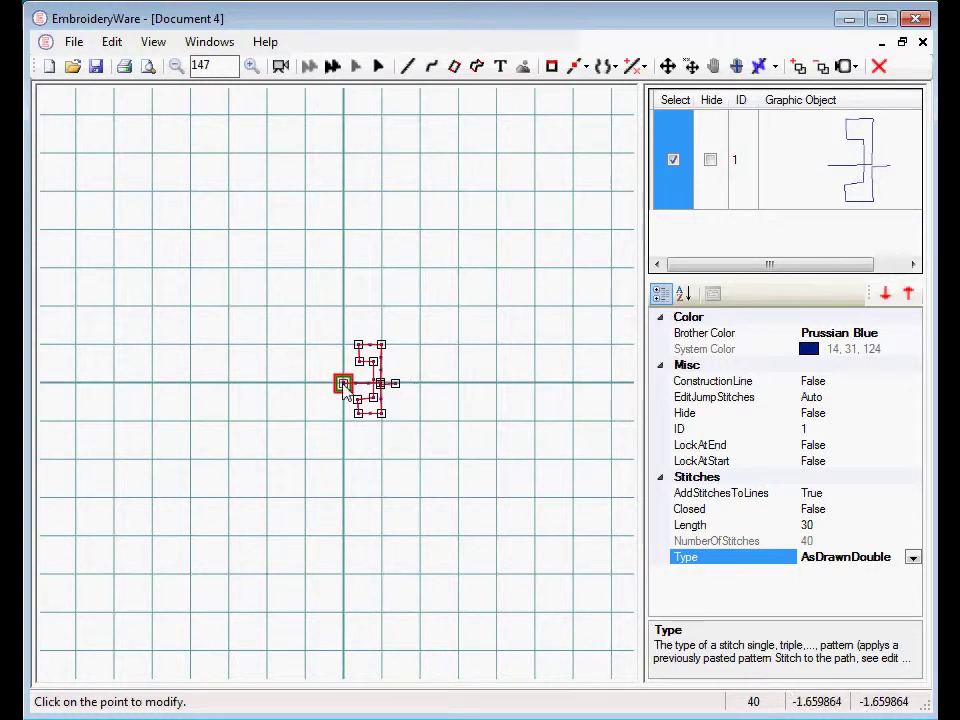
{"action": "left_click", "coordinate": [912, 559]}
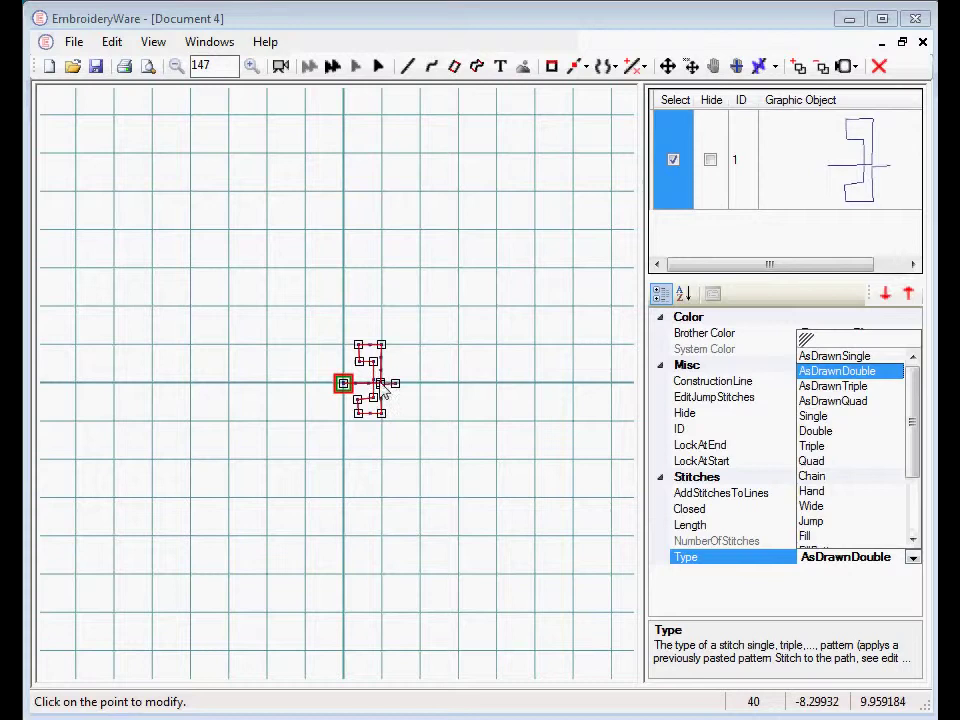
{"action": "left_click", "coordinate": [848, 387]}
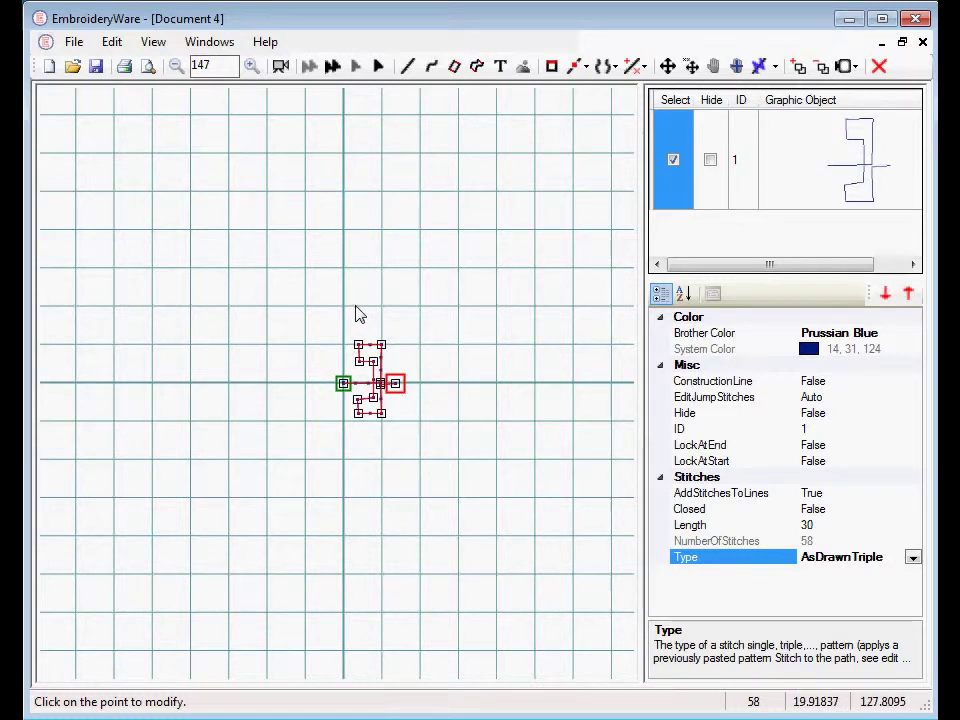
{"action": "left_click", "coordinate": [74, 42]}
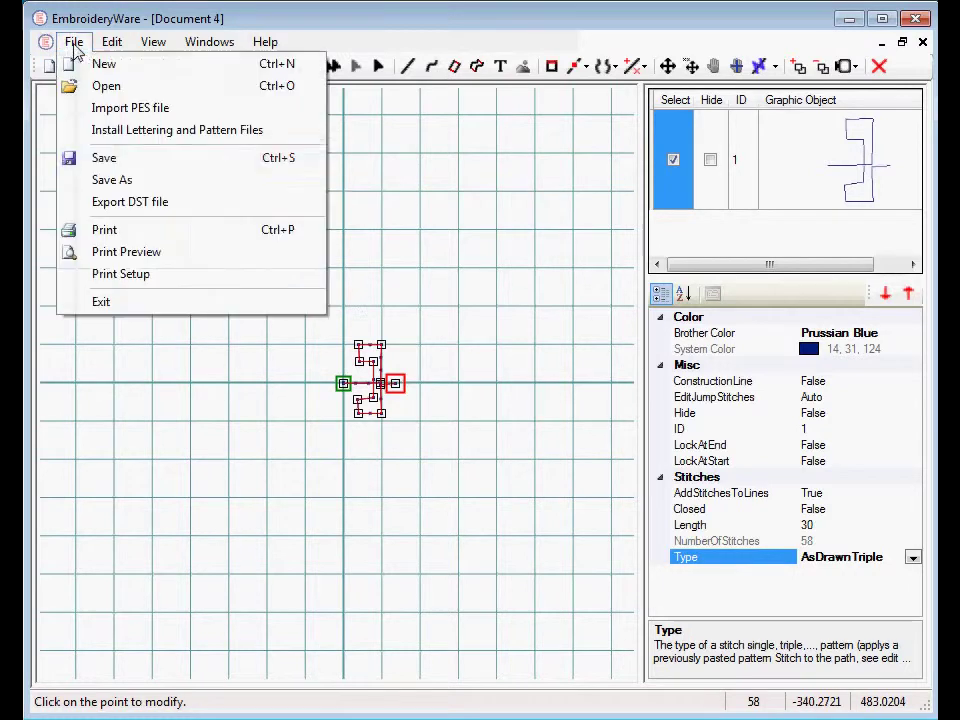
Step: In Save As, browse to C:\ProgramData\Jimmysoft\EmbroideryWare\Defaults\StitchPatterns
{"action": "left_click", "coordinate": [125, 181]}
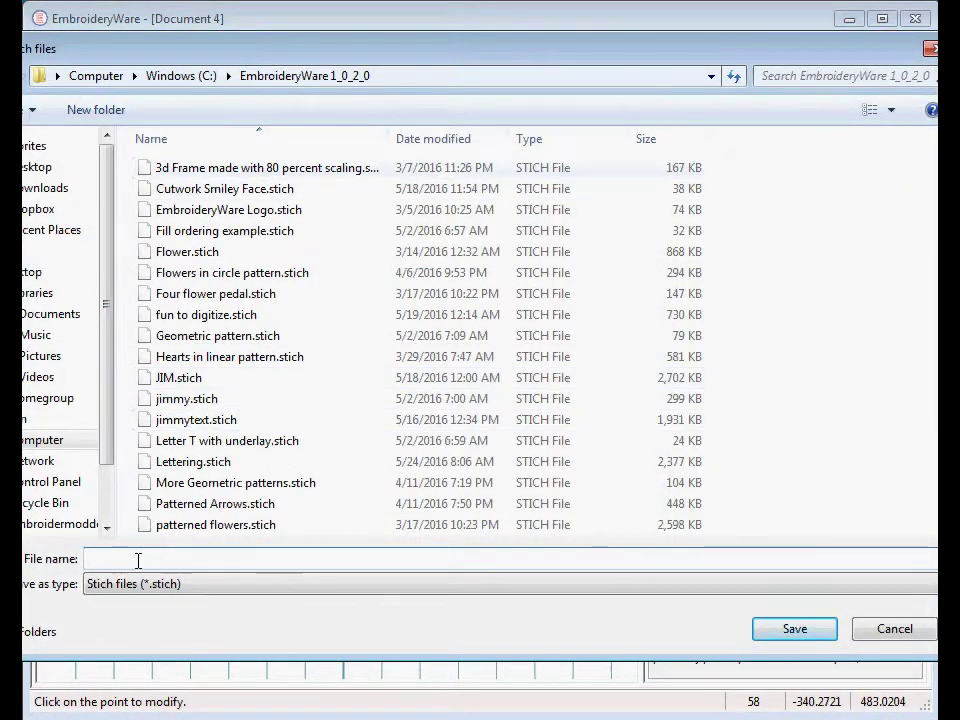
{"action": "left_click", "coordinate": [711, 76]}
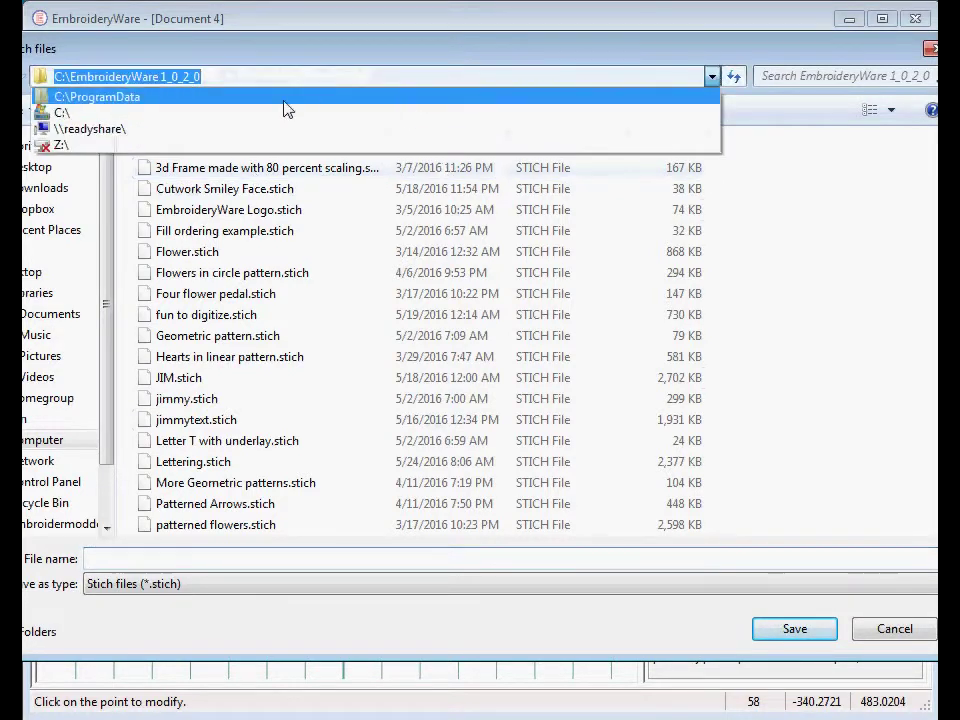
{"action": "left_click", "coordinate": [261, 112]}
{"action": "left_click", "coordinate": [709, 77]}
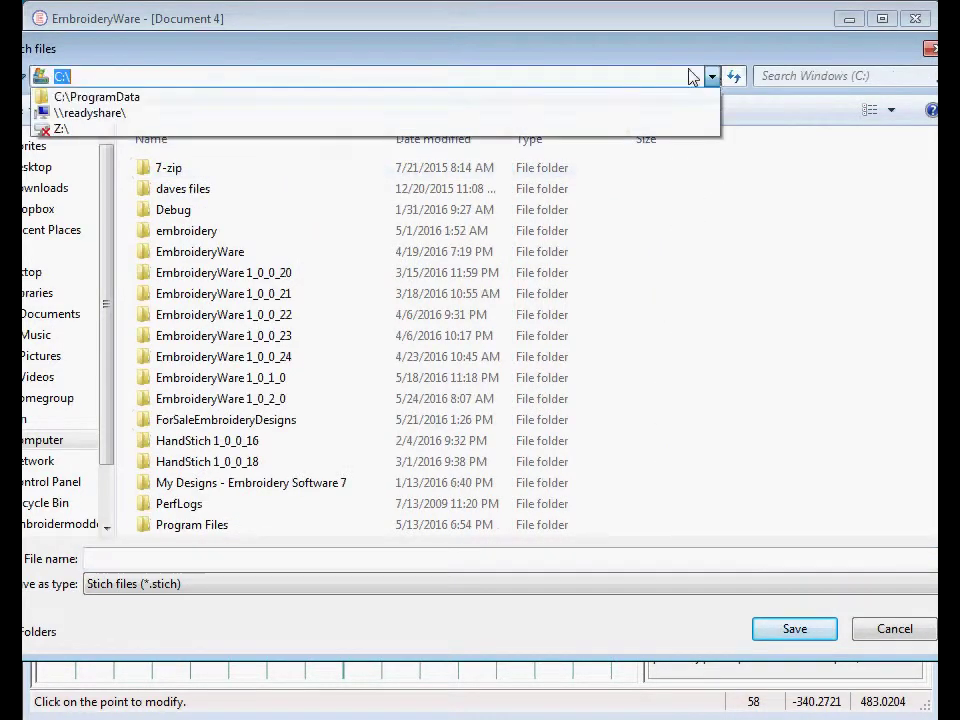
{"action": "left_click", "coordinate": [214, 114]}
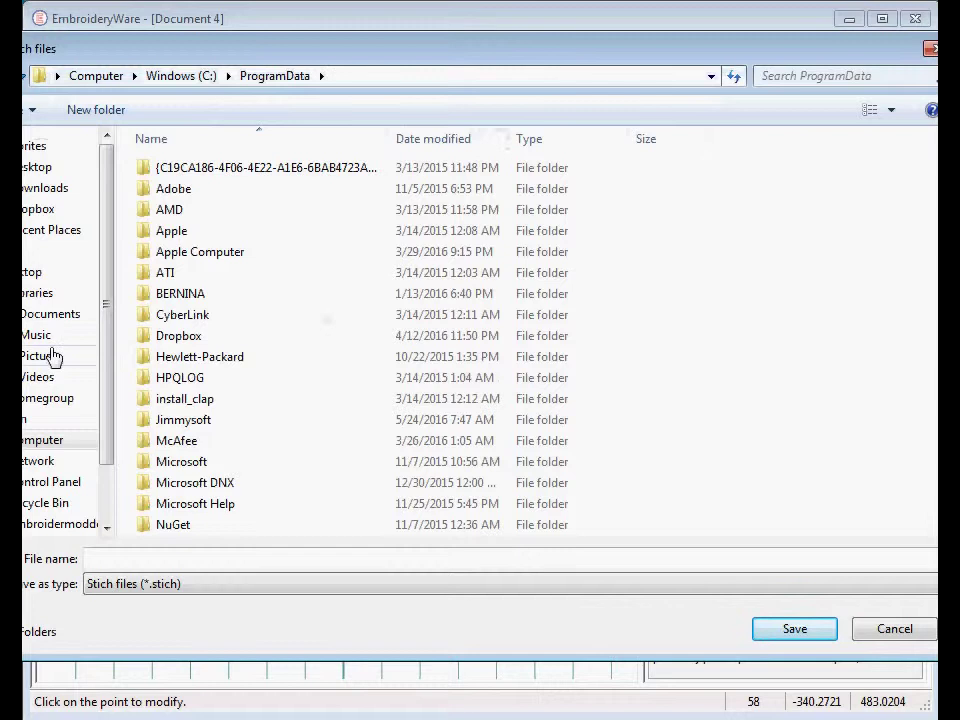
{"action": "double_click", "coordinate": [192, 421]}
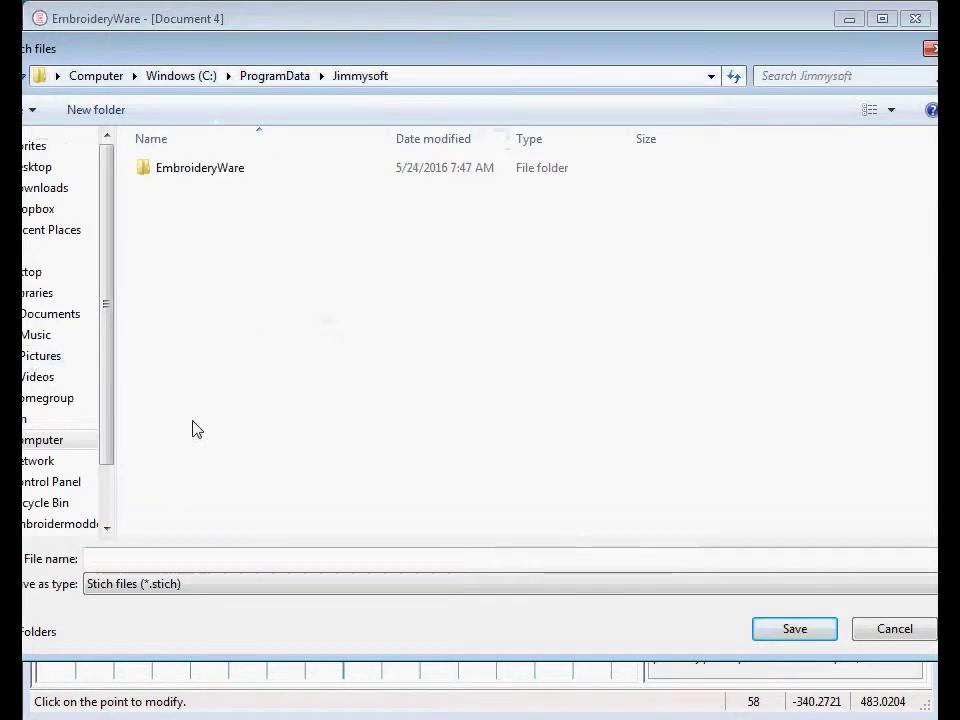
{"action": "double_click", "coordinate": [142, 172]}
{"action": "double_click", "coordinate": [191, 172]}
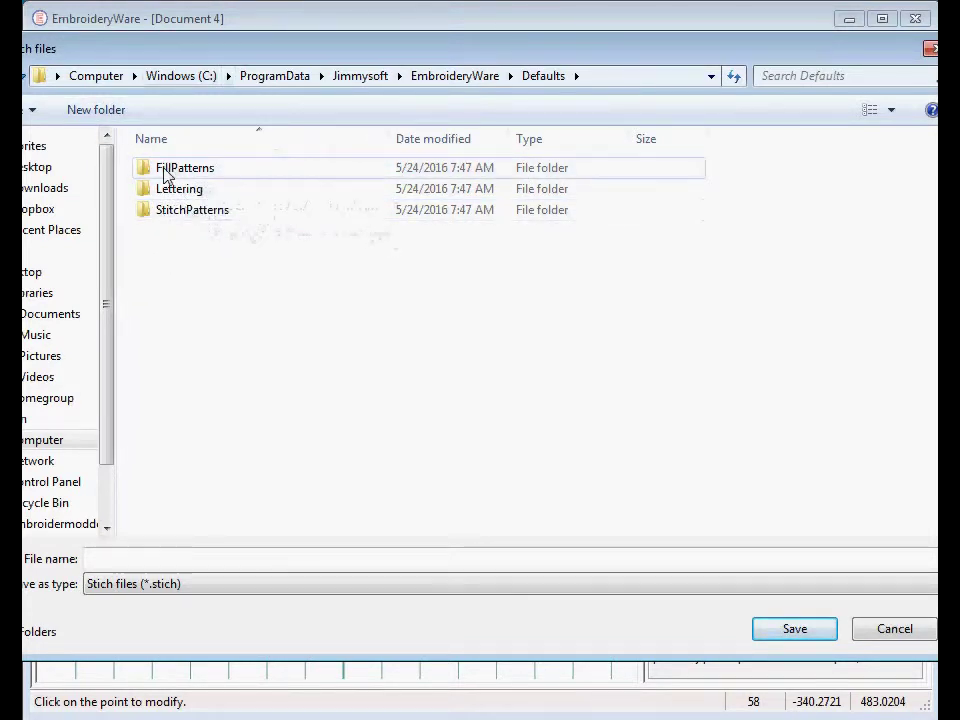
{"action": "left_click", "coordinate": [165, 172]}
{"action": "double_click", "coordinate": [176, 212]}
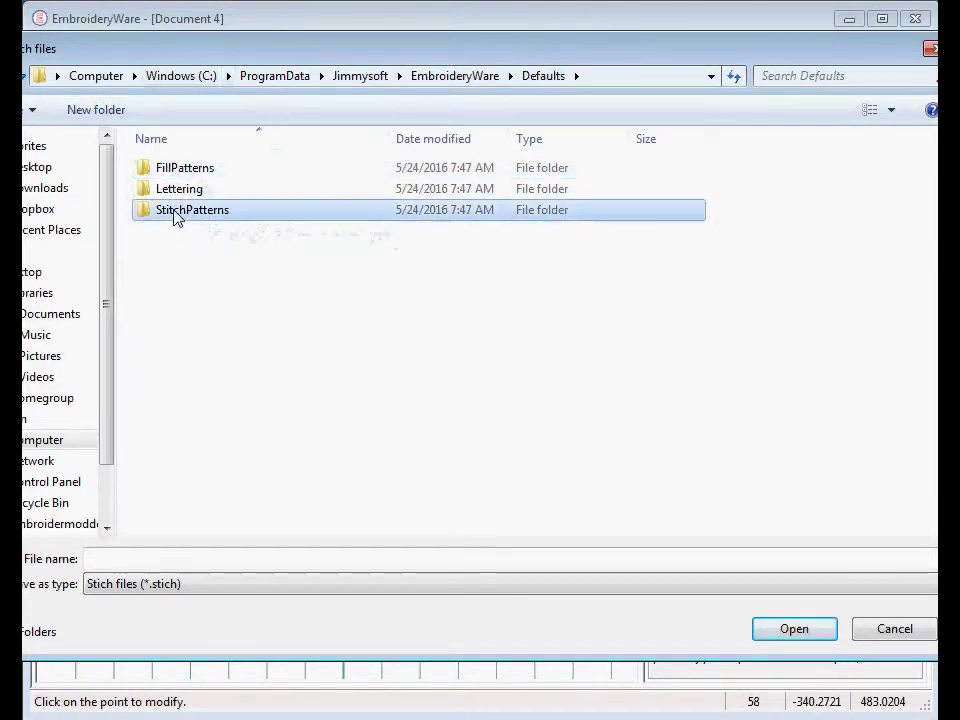
Step: Save the design there as tee.stich
{"action": "left_click", "coordinate": [146, 555]}
{"action": "type", "text": "tee"}
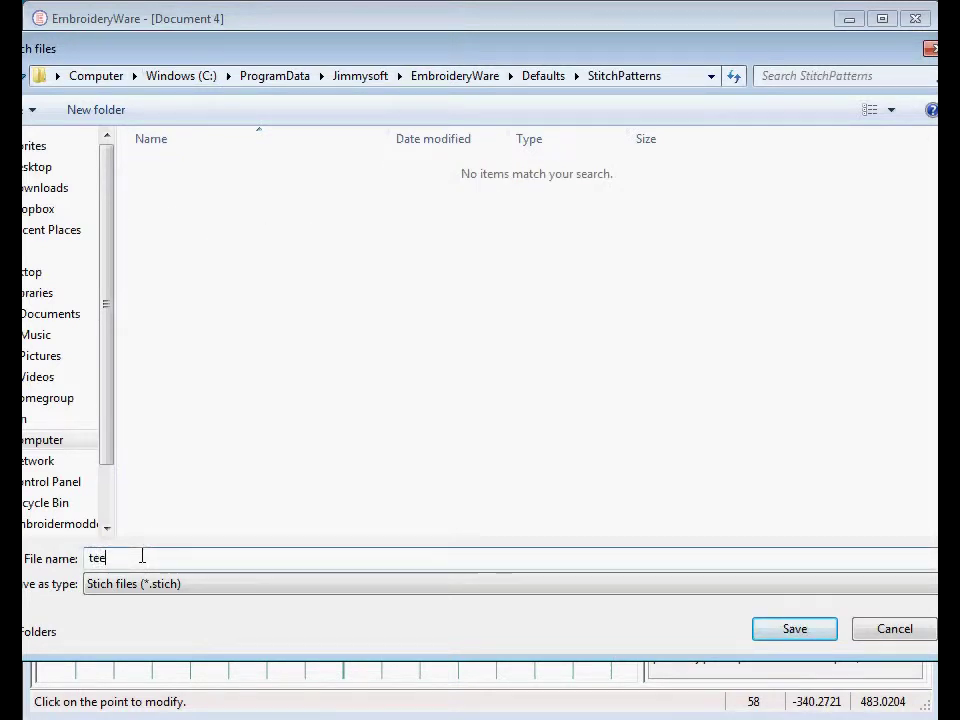
{"action": "left_click", "coordinate": [769, 630]}
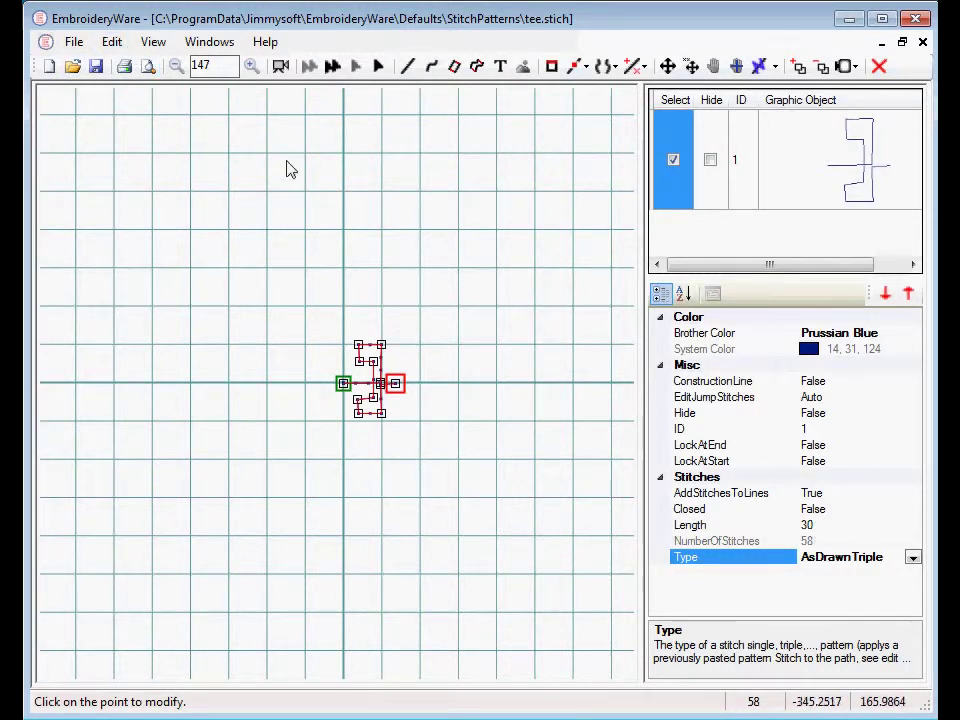
Step: Draw a four-corner Line path around the T, from lower left up, across and down
{"action": "left_click", "coordinate": [410, 69]}
{"action": "left_click", "coordinate": [175, 577]}
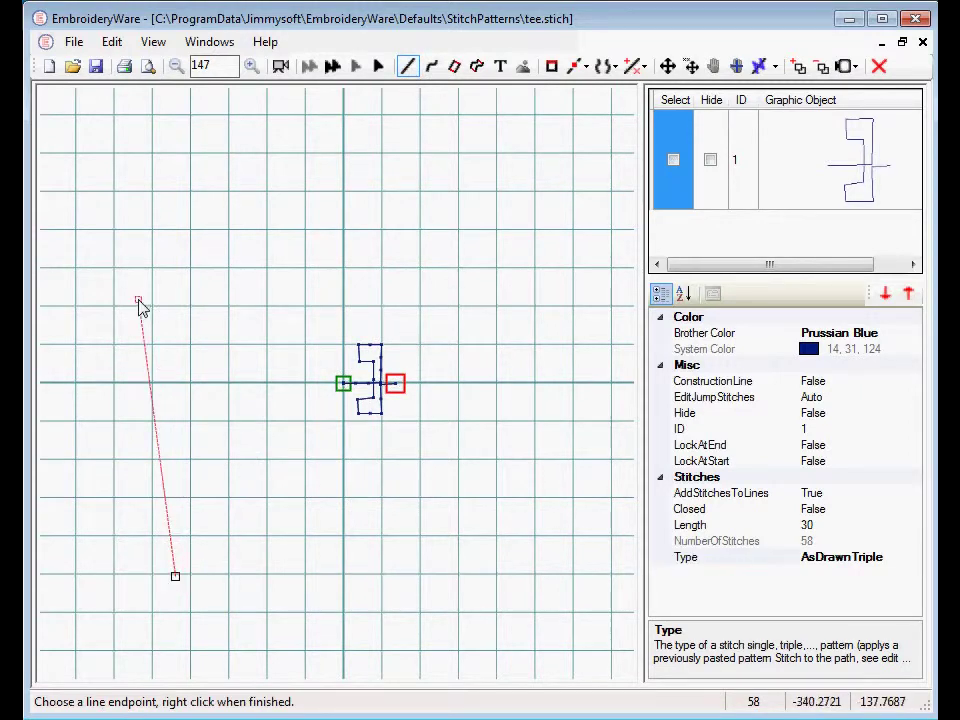
{"action": "left_click", "coordinate": [167, 166]}
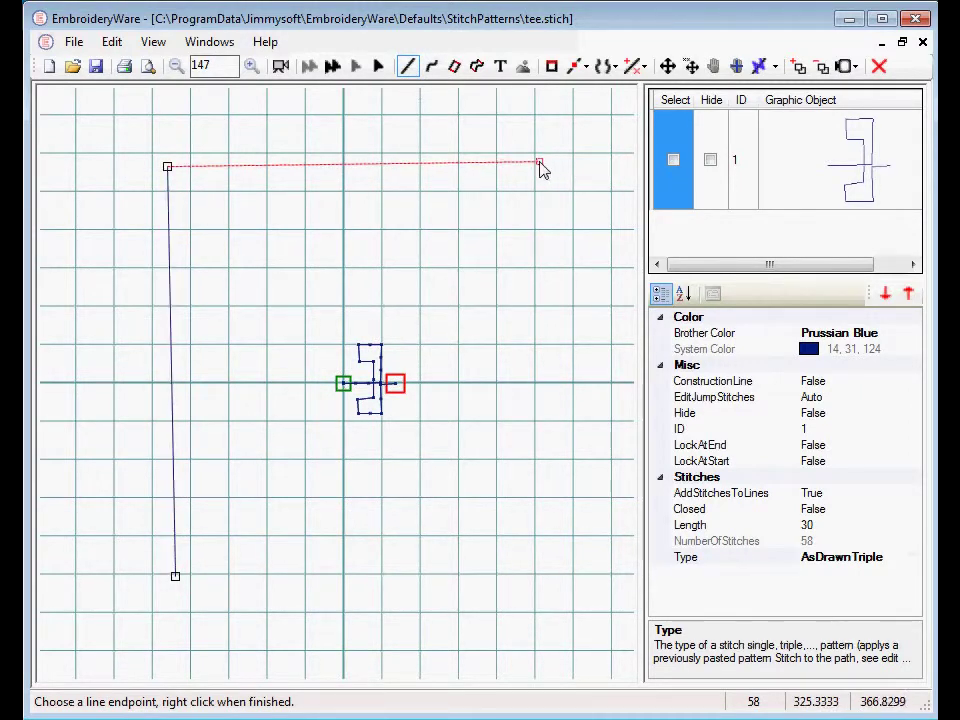
{"action": "left_click", "coordinate": [539, 162]}
{"action": "left_click", "coordinate": [550, 585]}
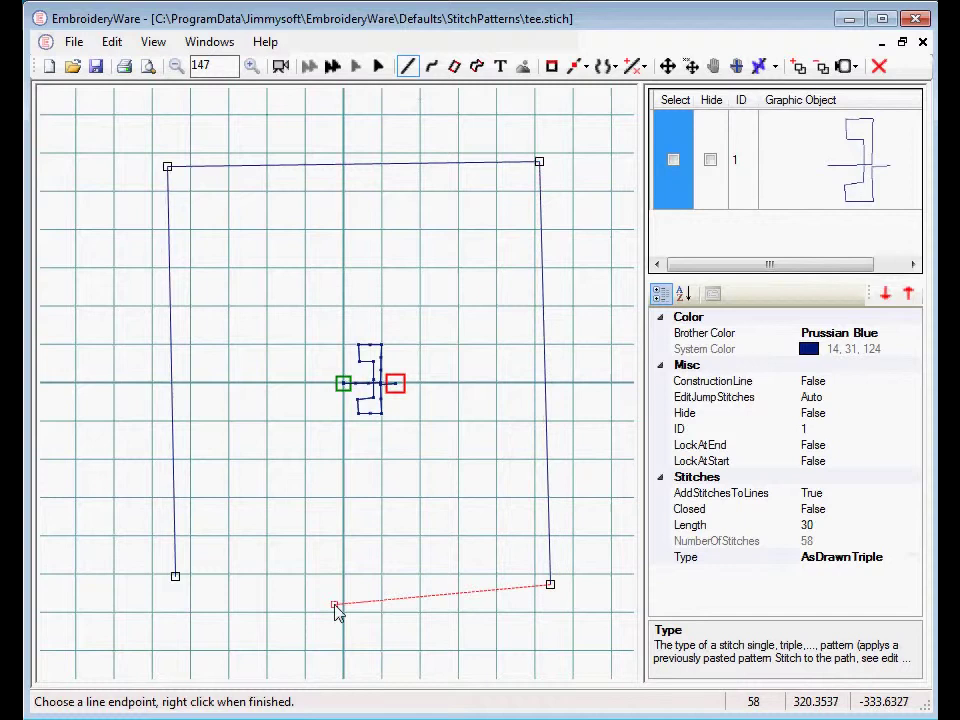
Step: End the drawing and select the new square path (object 2, 88 Single stitches)
{"action": "right_click", "coordinate": [180, 592]}
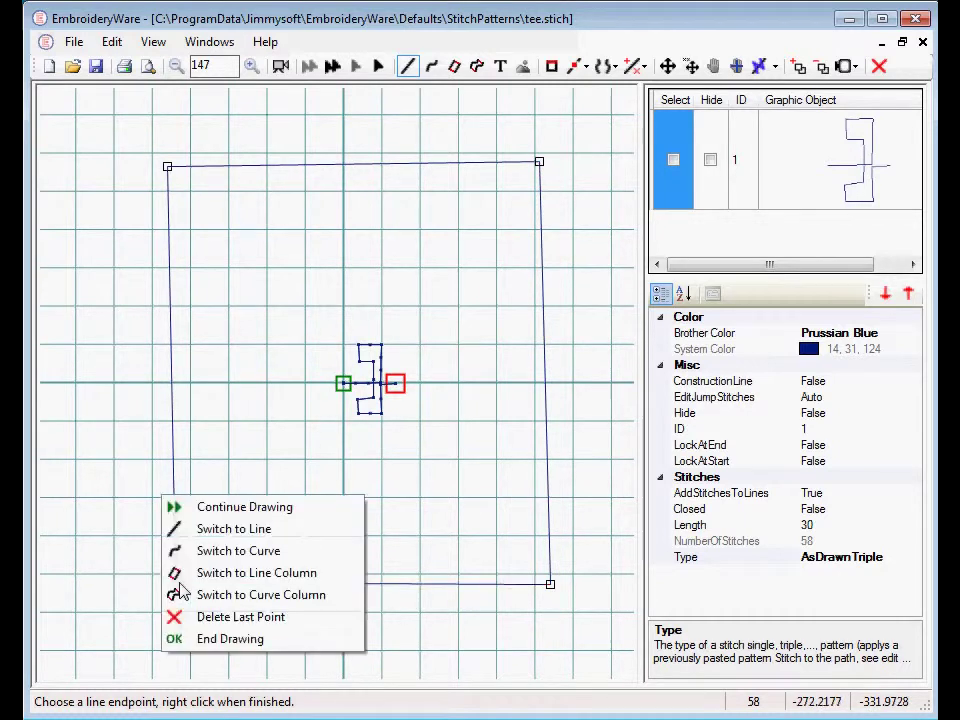
{"action": "left_click", "coordinate": [216, 638]}
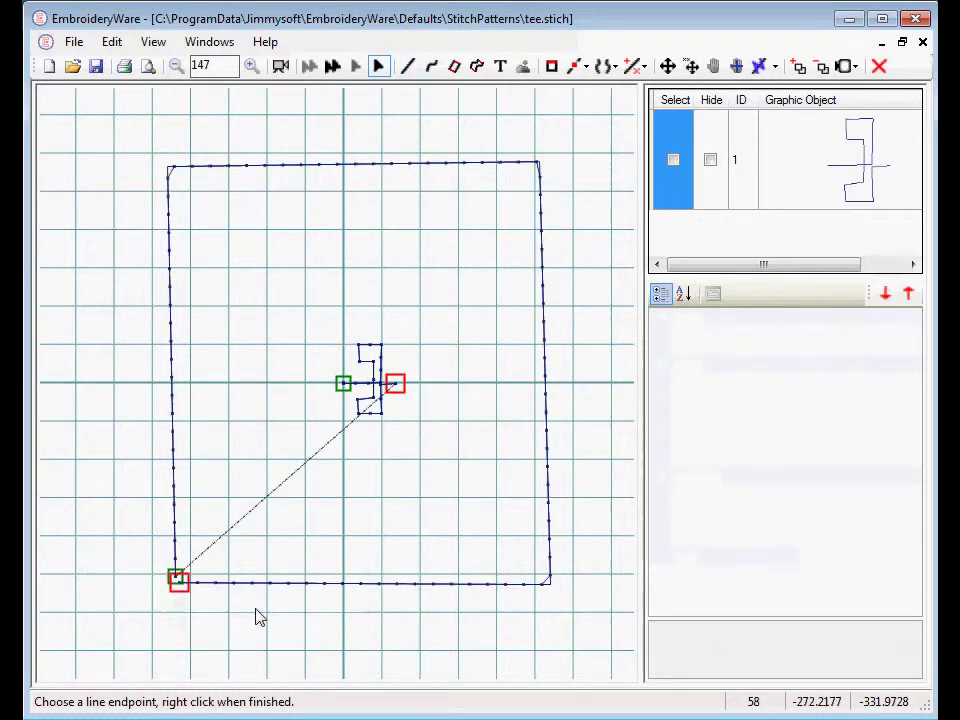
{"action": "left_click", "coordinate": [320, 584]}
{"action": "left_click", "coordinate": [866, 558]}
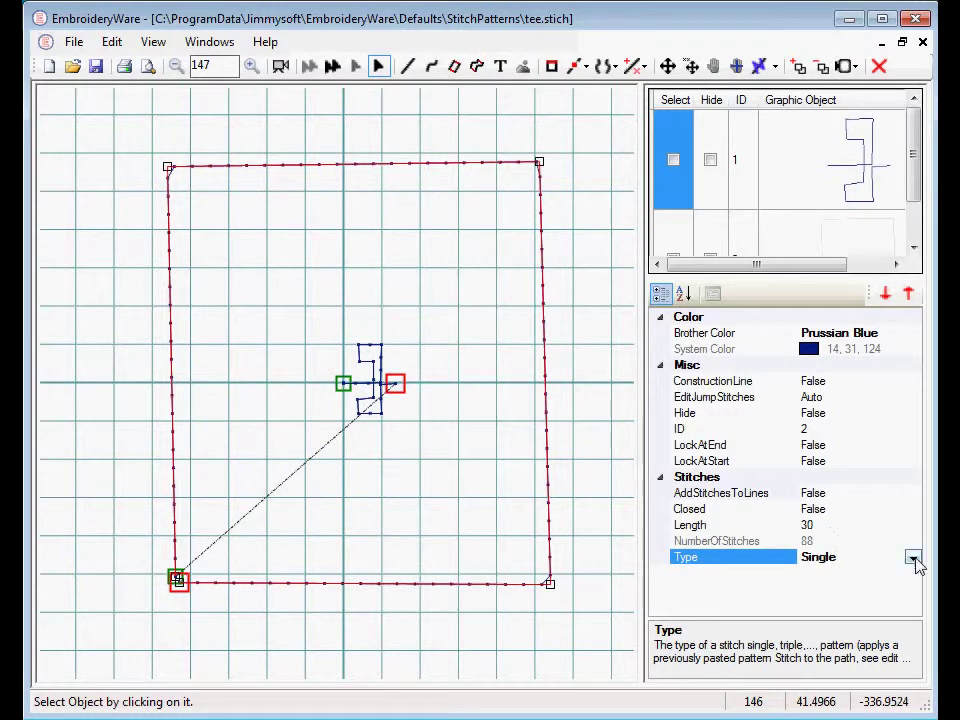
{"action": "left_click", "coordinate": [913, 558]}
Step: Set the square path's Type to StitchPattern, then select the small T design
{"action": "left_click_drag", "start_coordinate": [915, 439], "coordinate": [915, 525]}
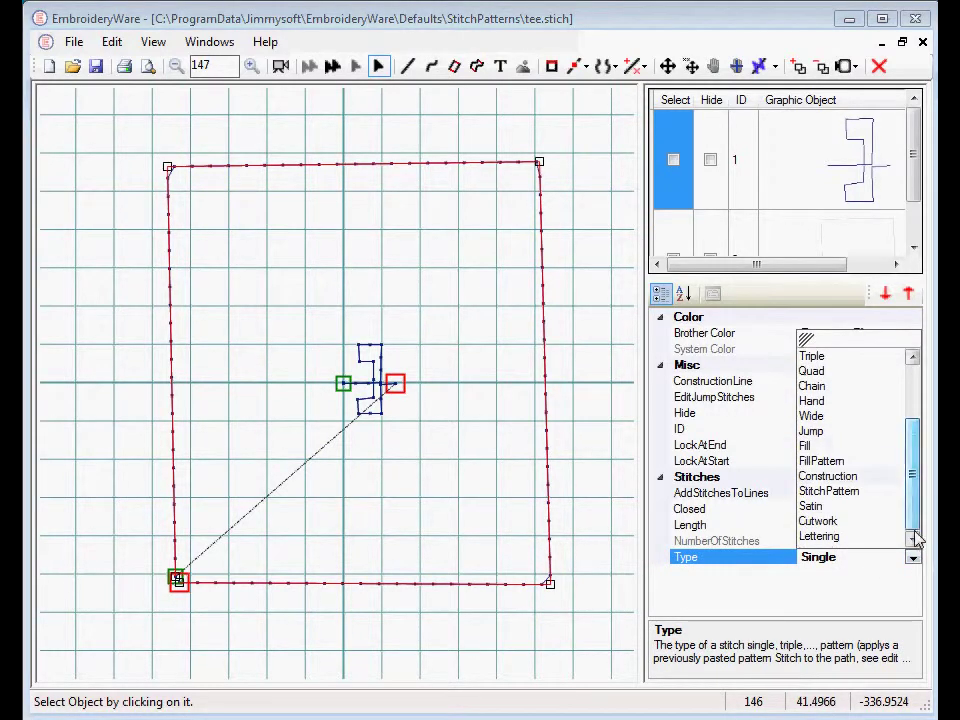
{"action": "left_click", "coordinate": [830, 493]}
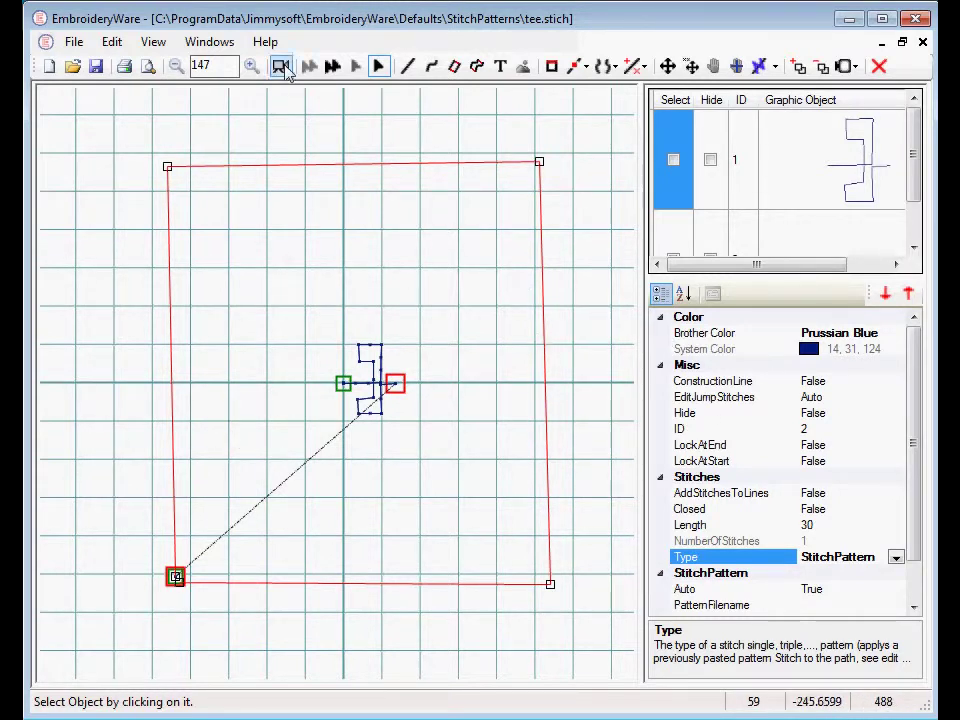
{"action": "left_click", "coordinate": [340, 350]}
{"action": "left_click", "coordinate": [367, 365]}
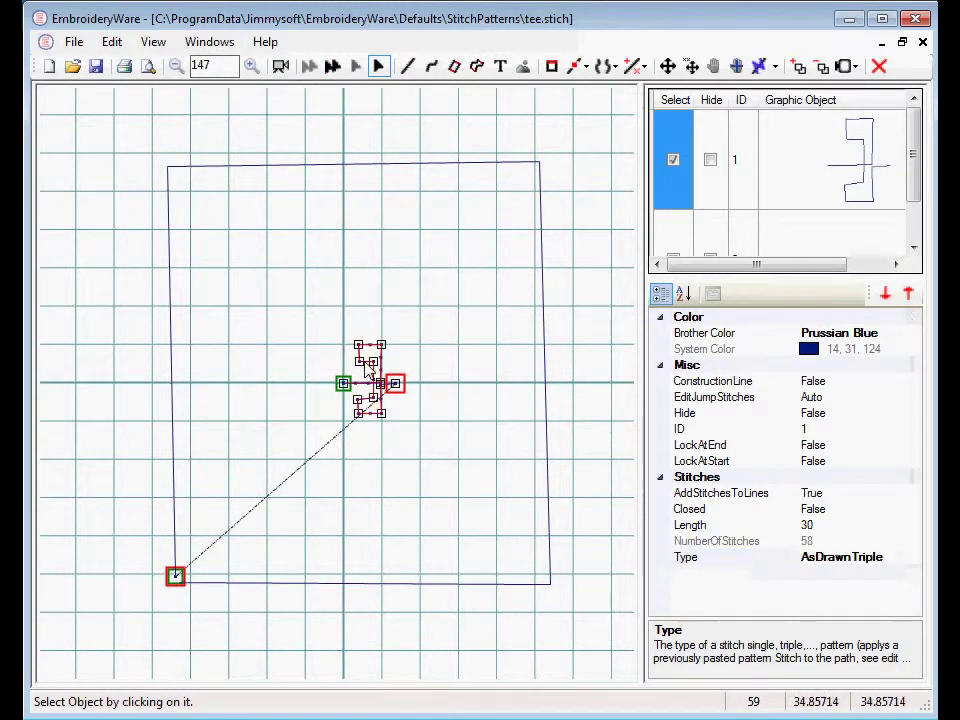
{"action": "left_click", "coordinate": [111, 41]}
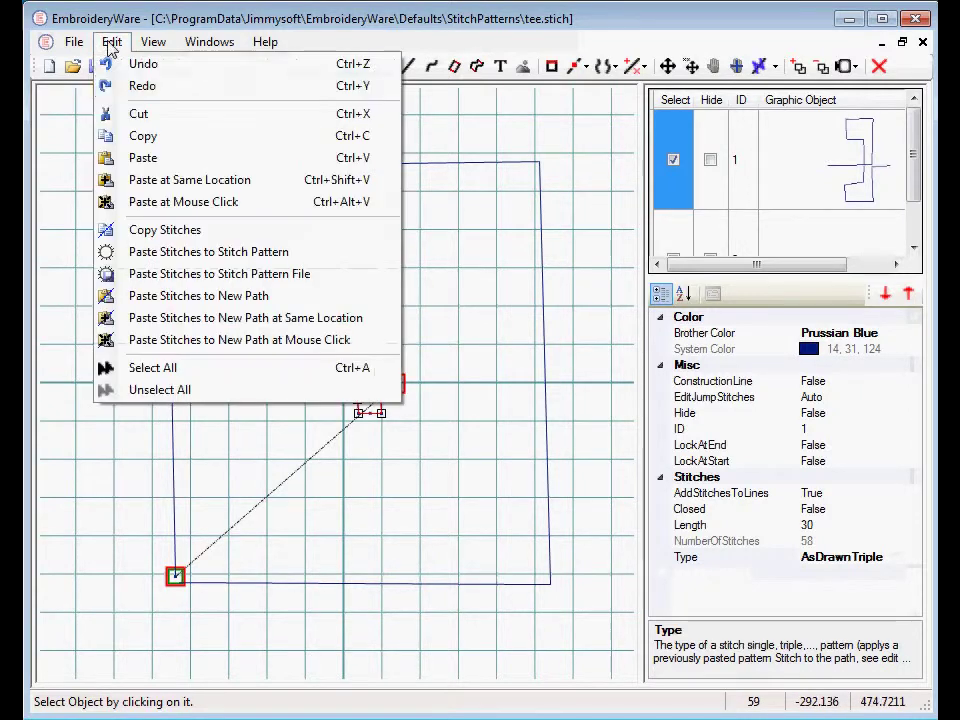
{"action": "left_click", "coordinate": [145, 232]}
{"action": "left_click", "coordinate": [111, 41]}
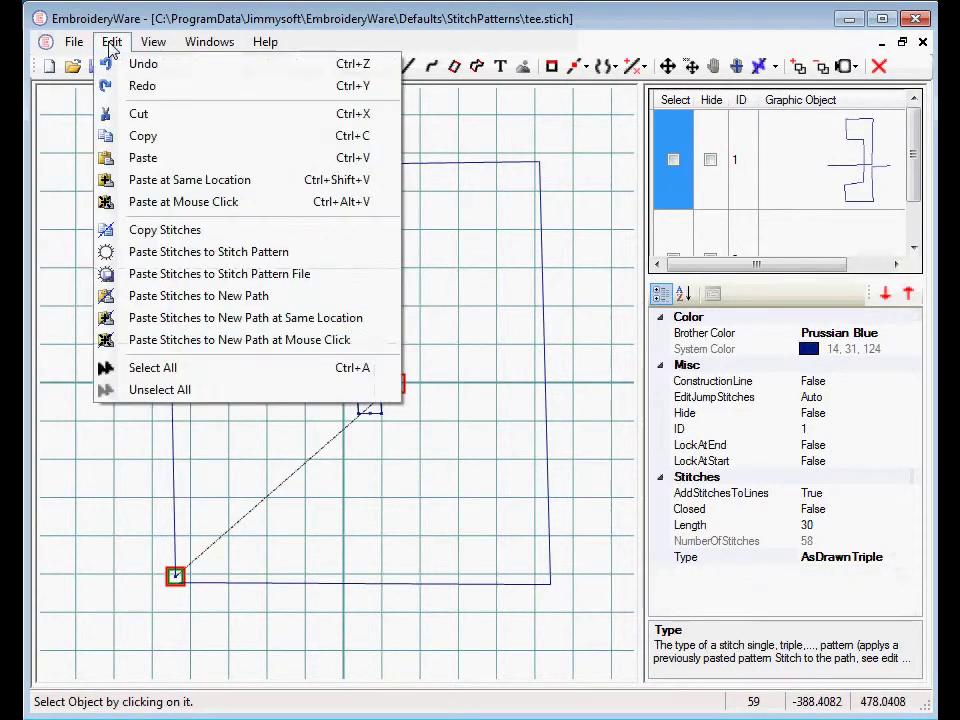
{"action": "left_click", "coordinate": [168, 342]}
{"action": "left_click", "coordinate": [429, 258]}
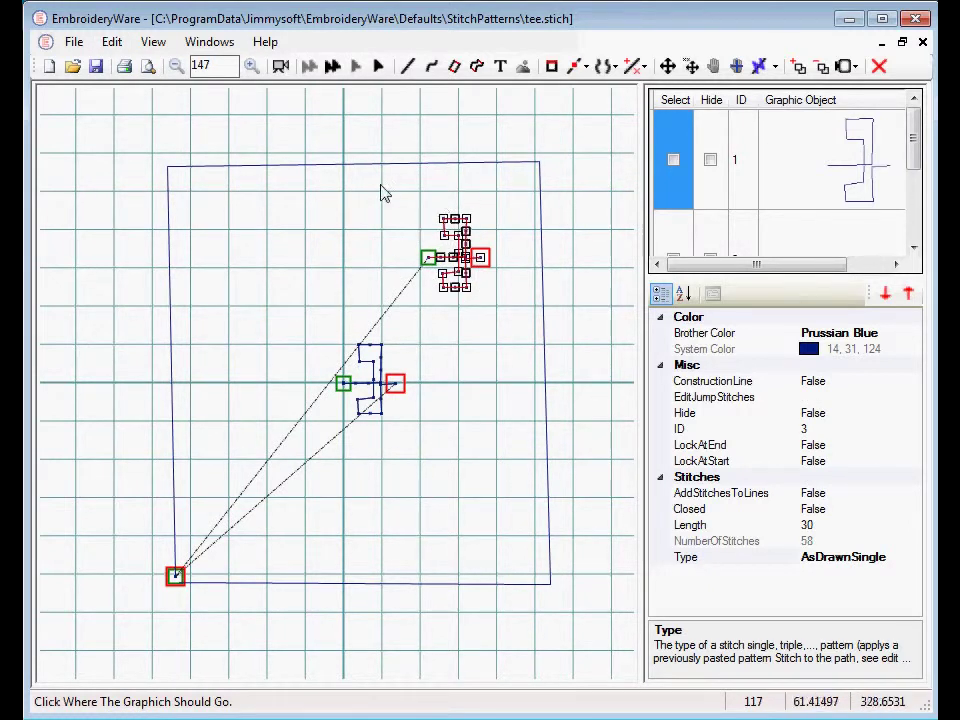
{"action": "left_click", "coordinate": [576, 68]}
{"action": "left_click", "coordinate": [625, 88]}
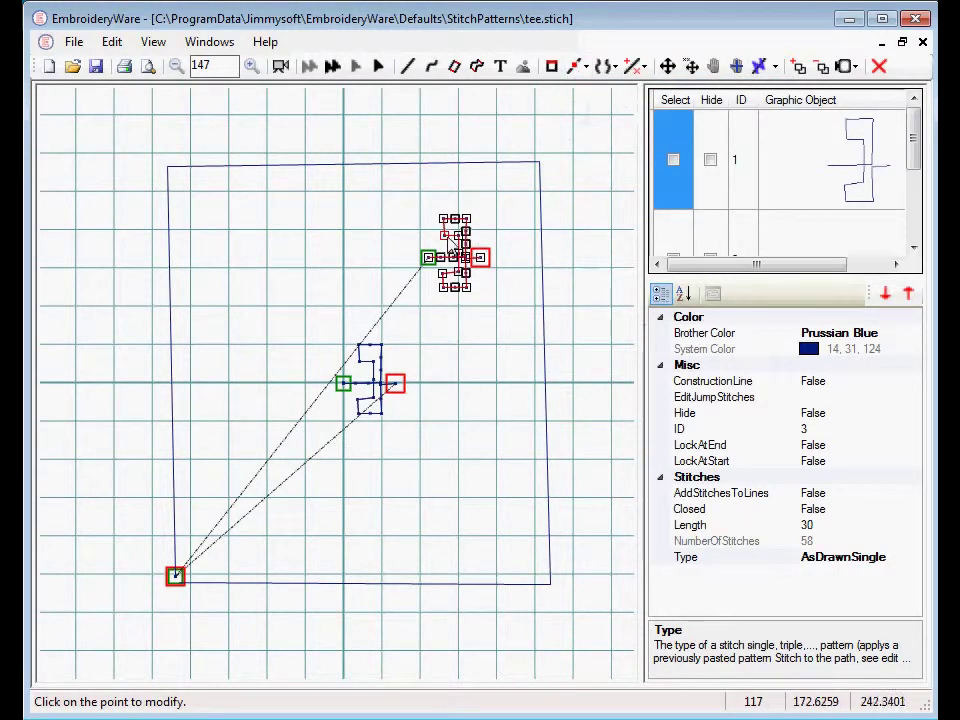
{"action": "left_click", "coordinate": [444, 237]}
{"action": "left_click", "coordinate": [411, 244]}
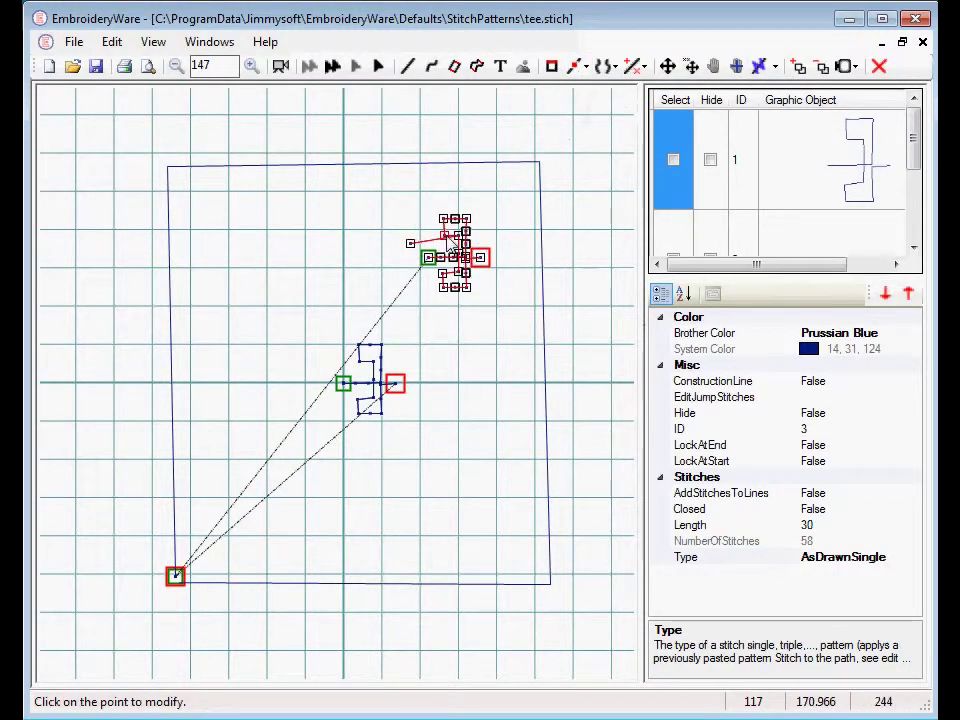
{"action": "left_click", "coordinate": [452, 240]}
{"action": "left_click", "coordinate": [391, 213]}
{"action": "left_click", "coordinate": [448, 220]}
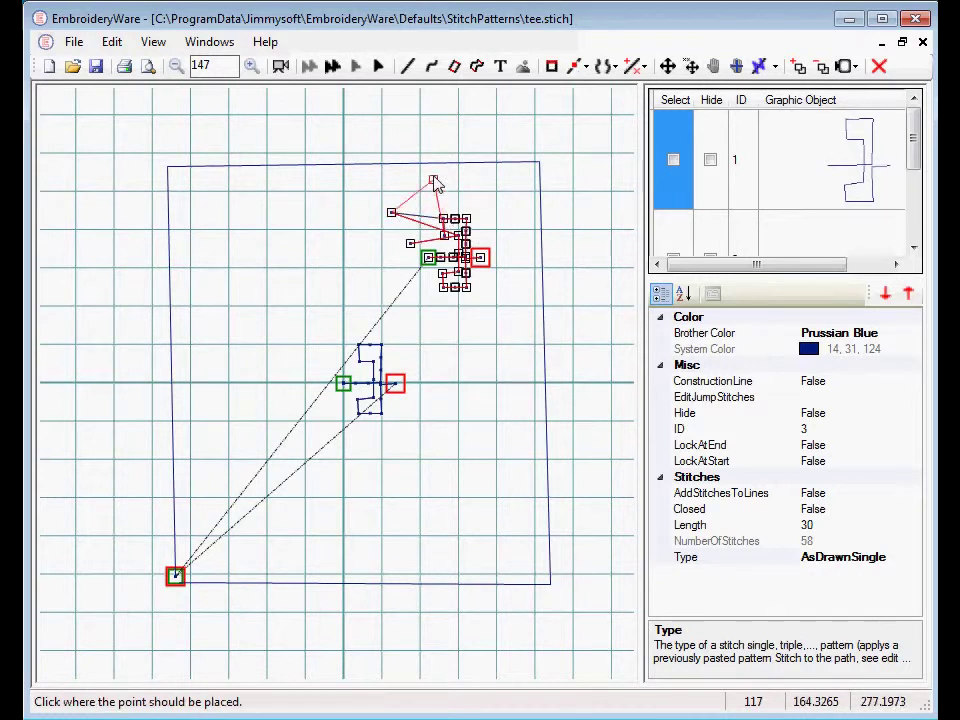
{"action": "left_click", "coordinate": [433, 172]}
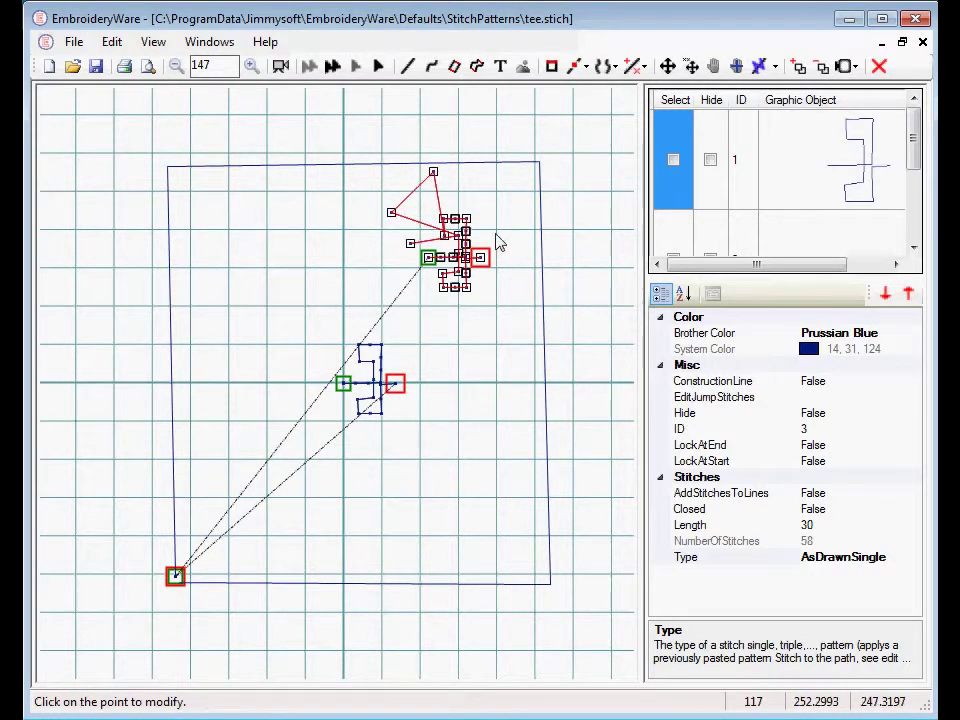
{"action": "key", "text": "Delete"}
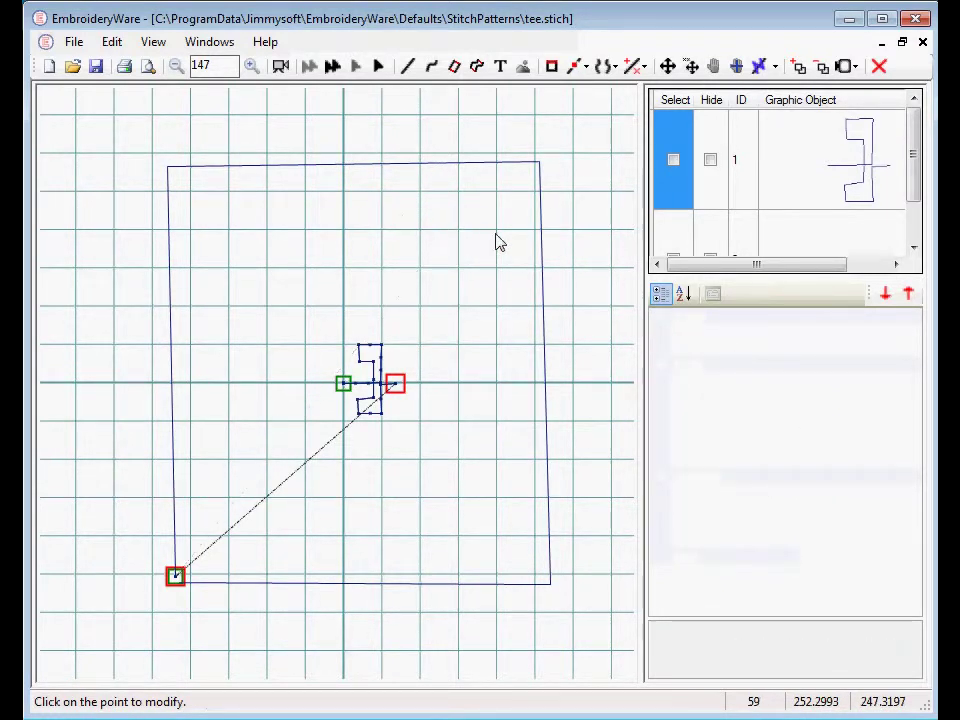
Step: Select the small T design and copy its stitches with Edit > Copy Stitches
{"action": "left_click", "coordinate": [111, 41]}
{"action": "left_click", "coordinate": [152, 259]}
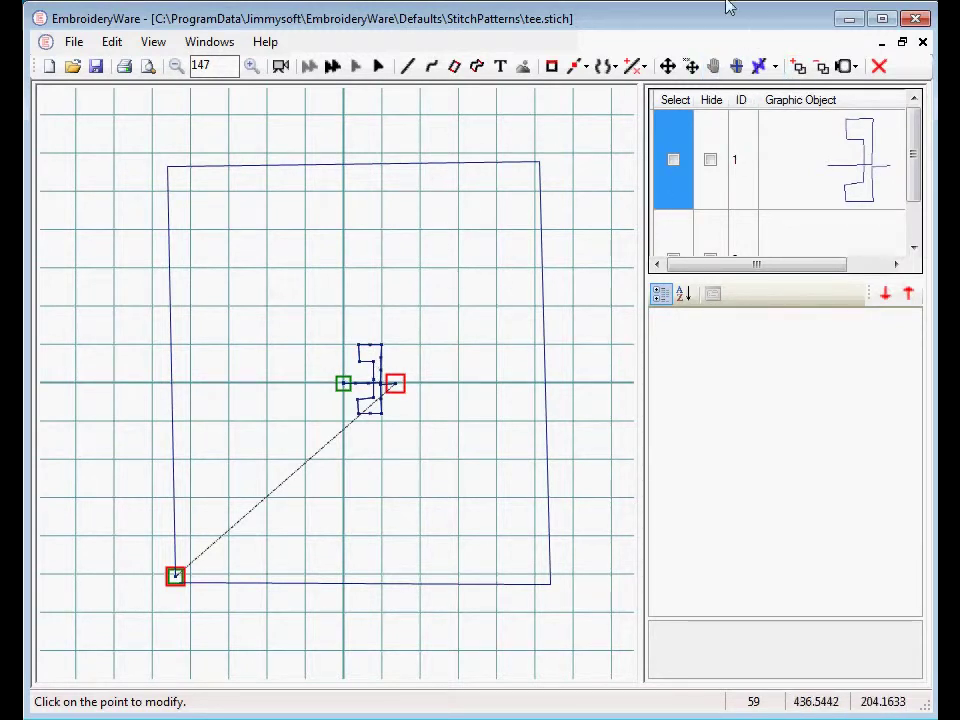
{"action": "left_click", "coordinate": [378, 66]}
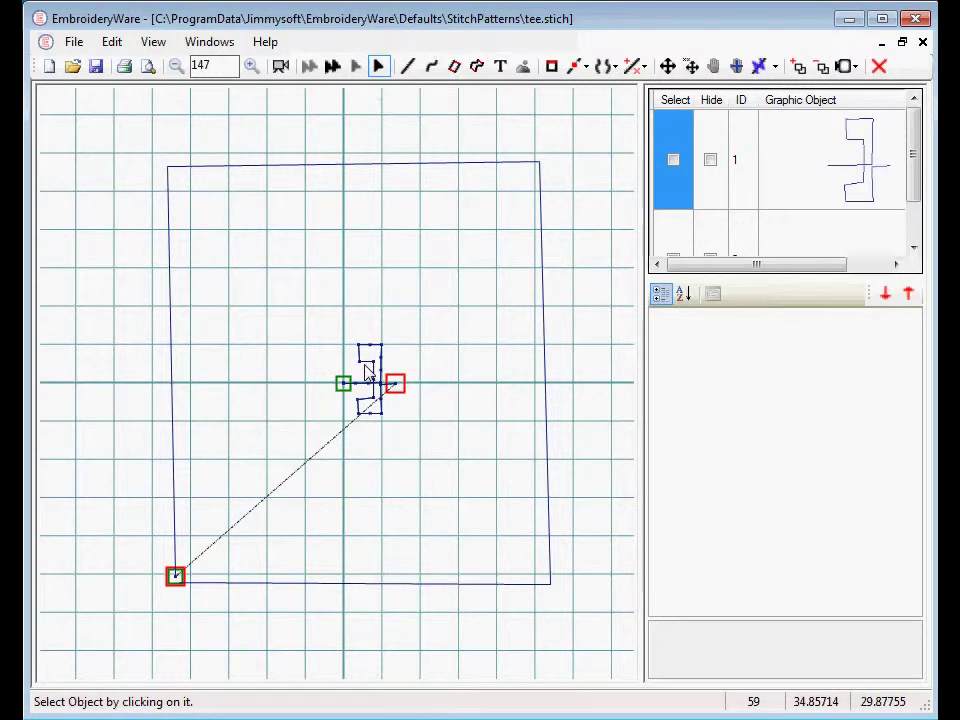
{"action": "left_click", "coordinate": [368, 370]}
{"action": "left_click", "coordinate": [111, 42]}
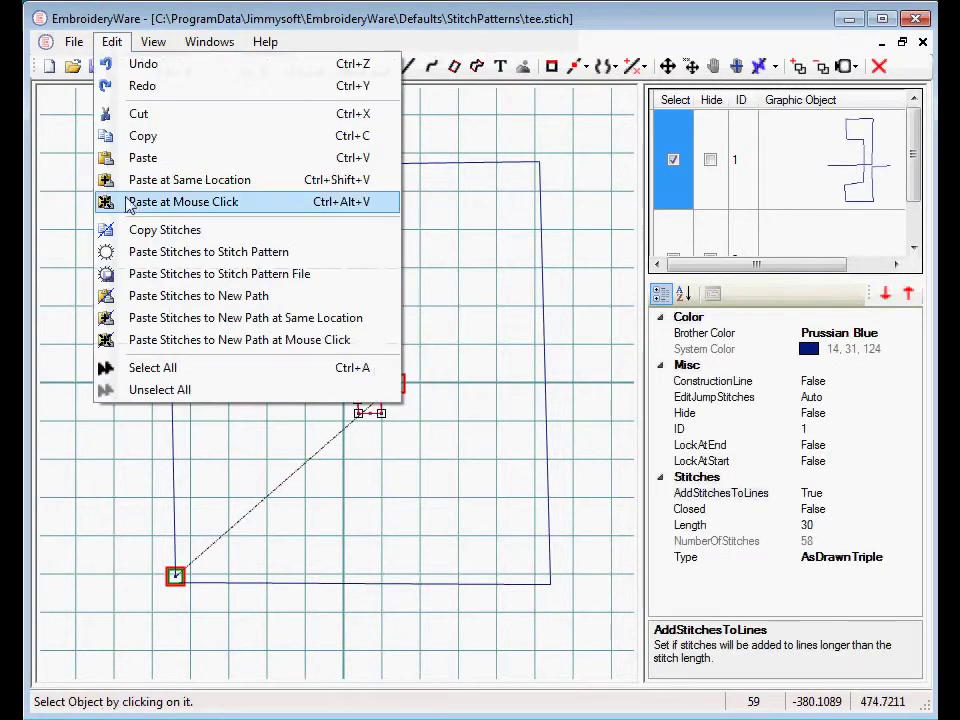
{"action": "left_click", "coordinate": [139, 232]}
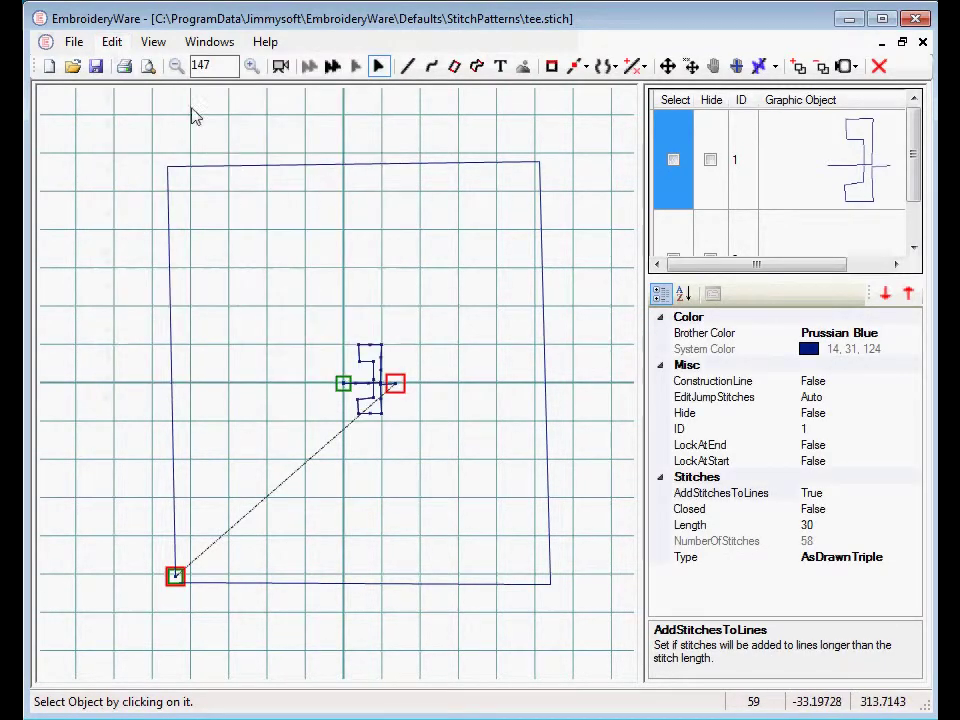
Step: Select the square path and paste the T stitches as its stitch pattern (1711 stitches)
{"action": "left_click", "coordinate": [274, 165]}
{"action": "left_click", "coordinate": [111, 42]}
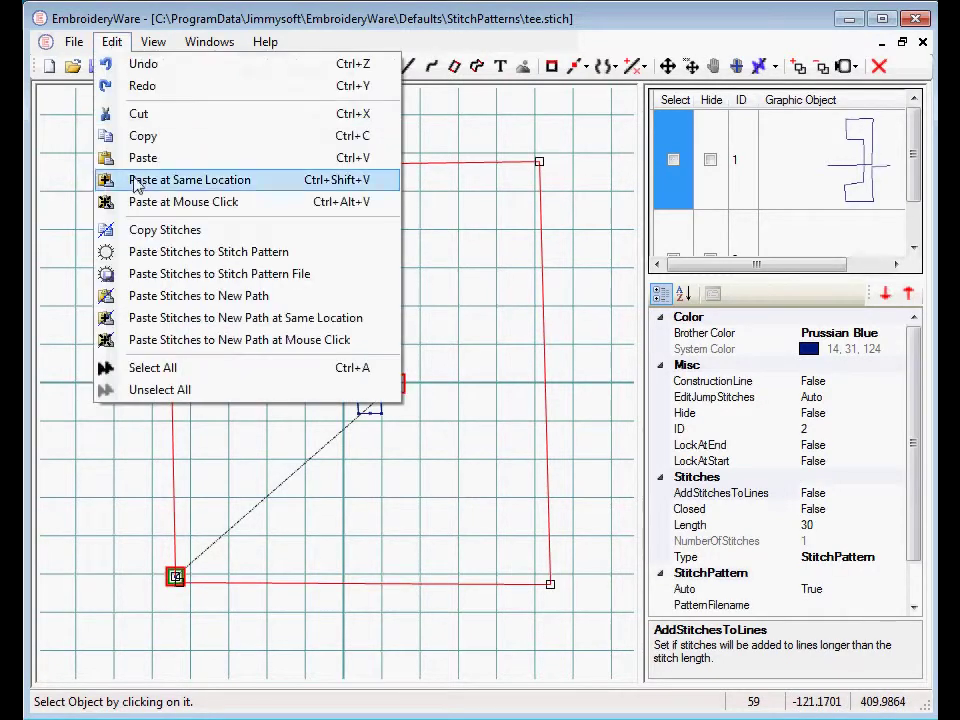
{"action": "left_click", "coordinate": [157, 255]}
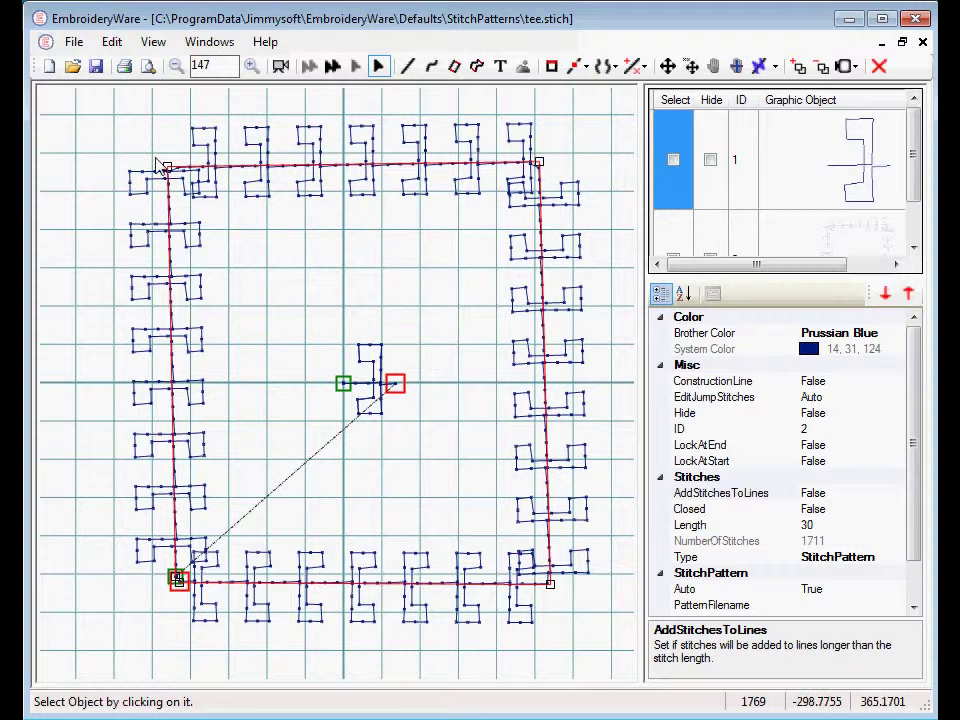
Step: With Modify Points, reposition the square's top-left corner several times
{"action": "left_click", "coordinate": [578, 68]}
{"action": "left_click", "coordinate": [620, 88]}
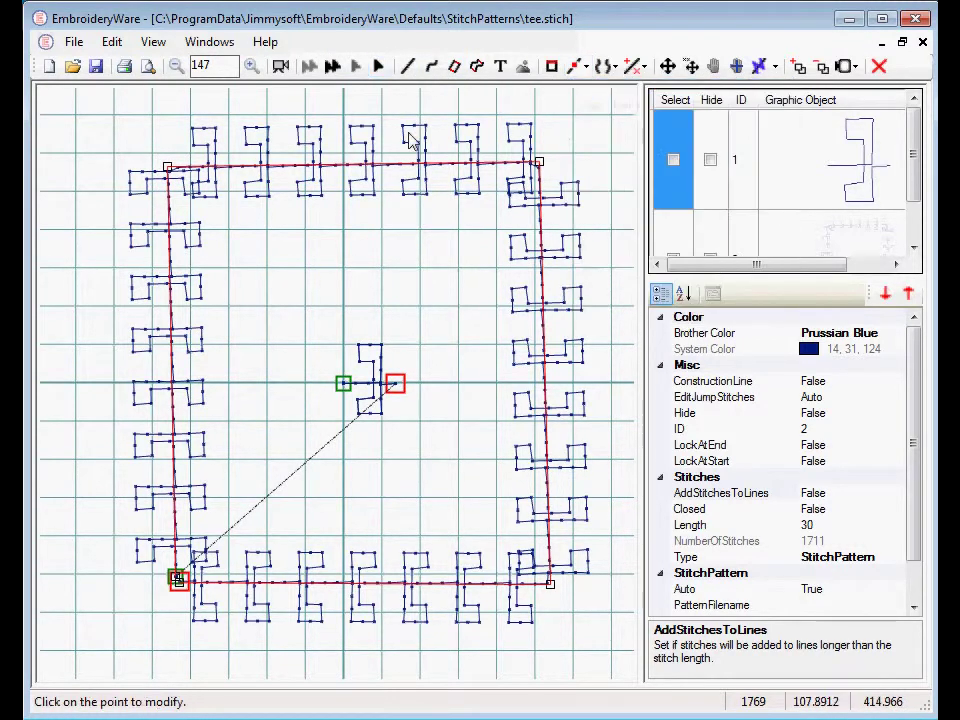
{"action": "left_click", "coordinate": [168, 167]}
{"action": "left_click", "coordinate": [209, 213]}
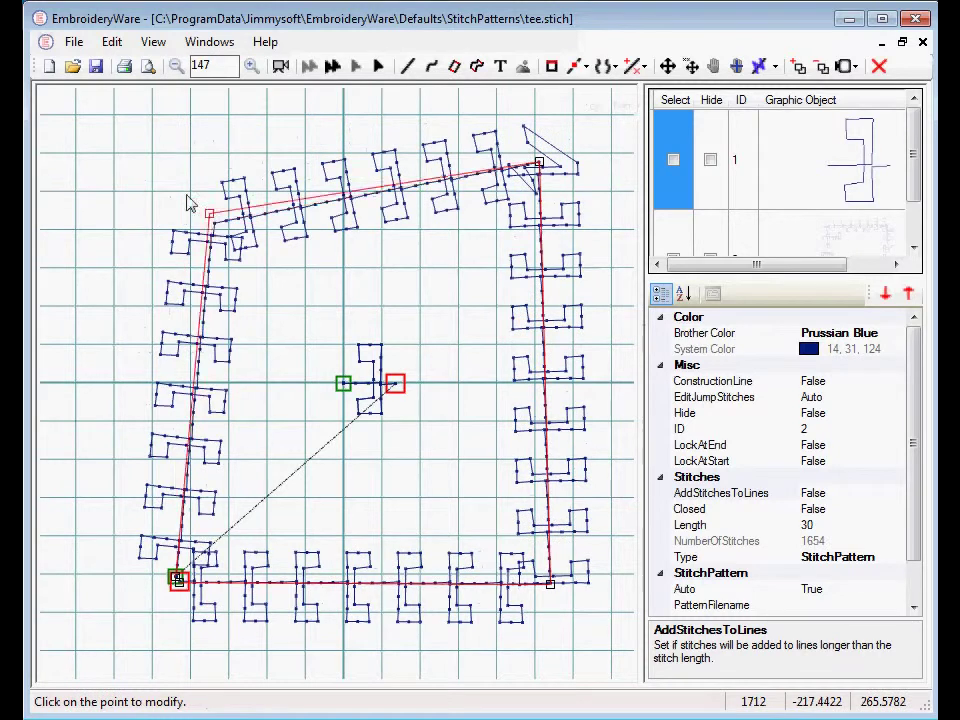
{"action": "left_click", "coordinate": [190, 203]}
{"action": "left_click", "coordinate": [178, 188]}
{"action": "left_click", "coordinate": [181, 195]}
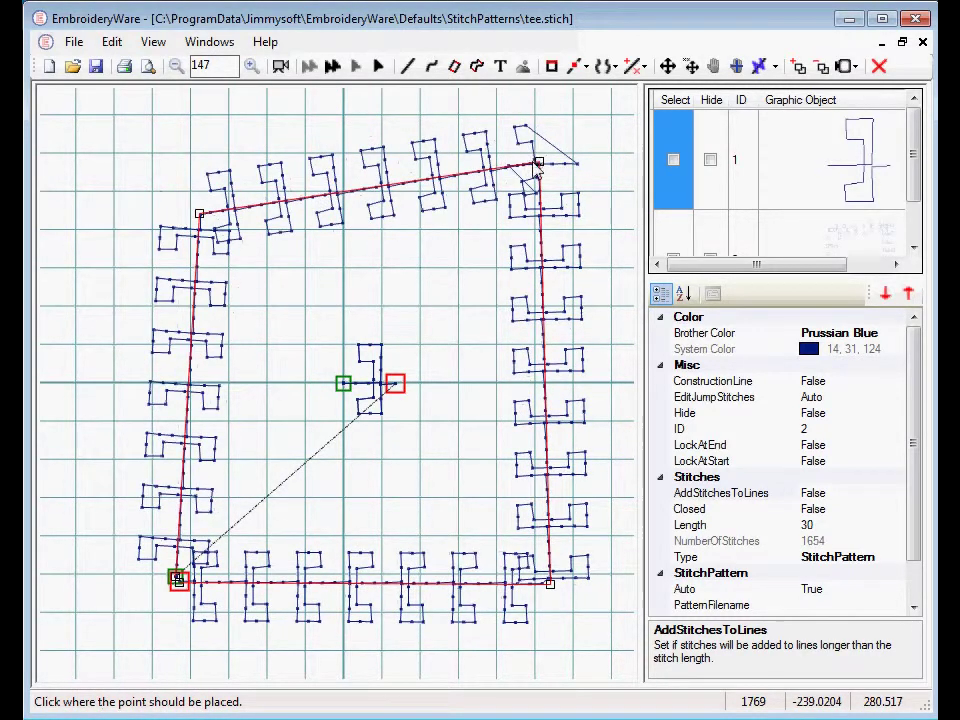
{"action": "left_click", "coordinate": [160, 164]}
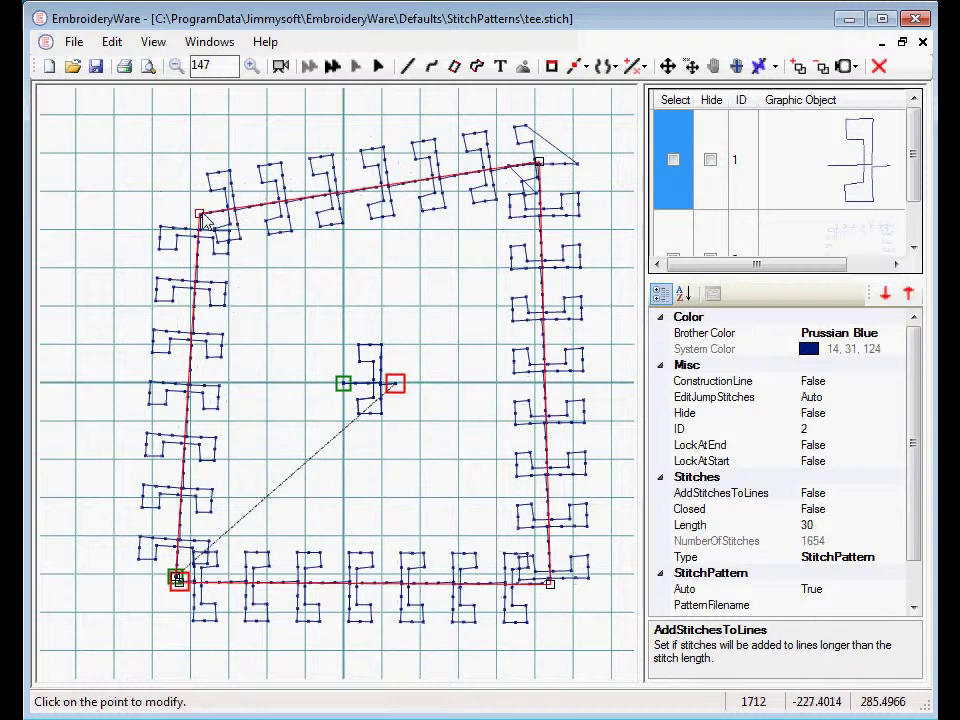
Step: Settle the top-left corner slightly higher and raise the top-right corner, giving 1768 stitches
{"action": "left_click", "coordinate": [183, 169]}
{"action": "left_click", "coordinate": [175, 166]}
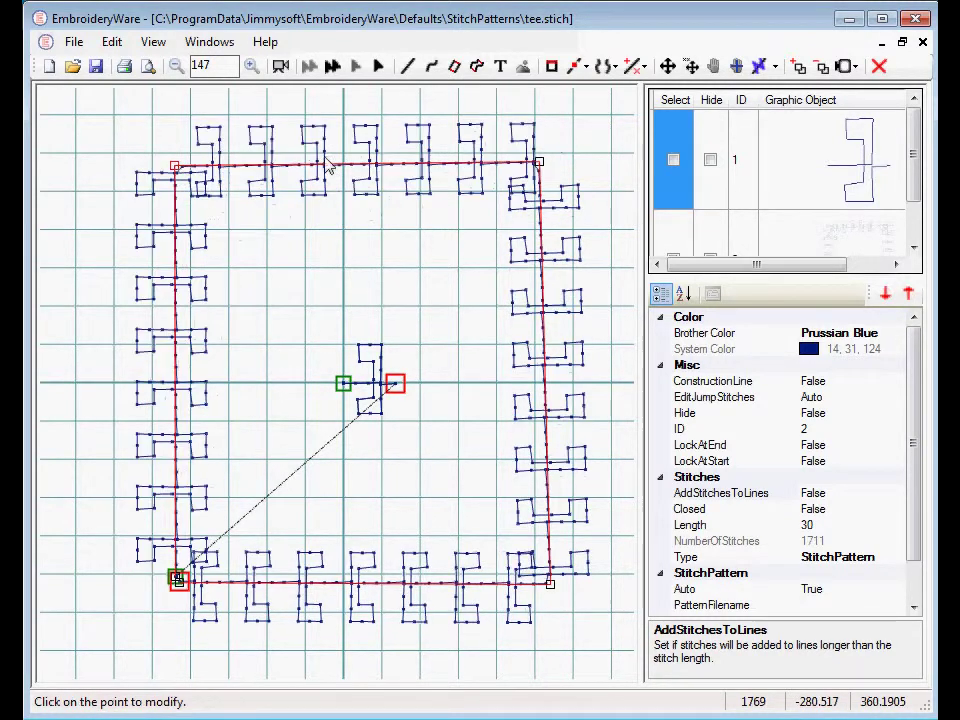
{"action": "left_click", "coordinate": [178, 166]}
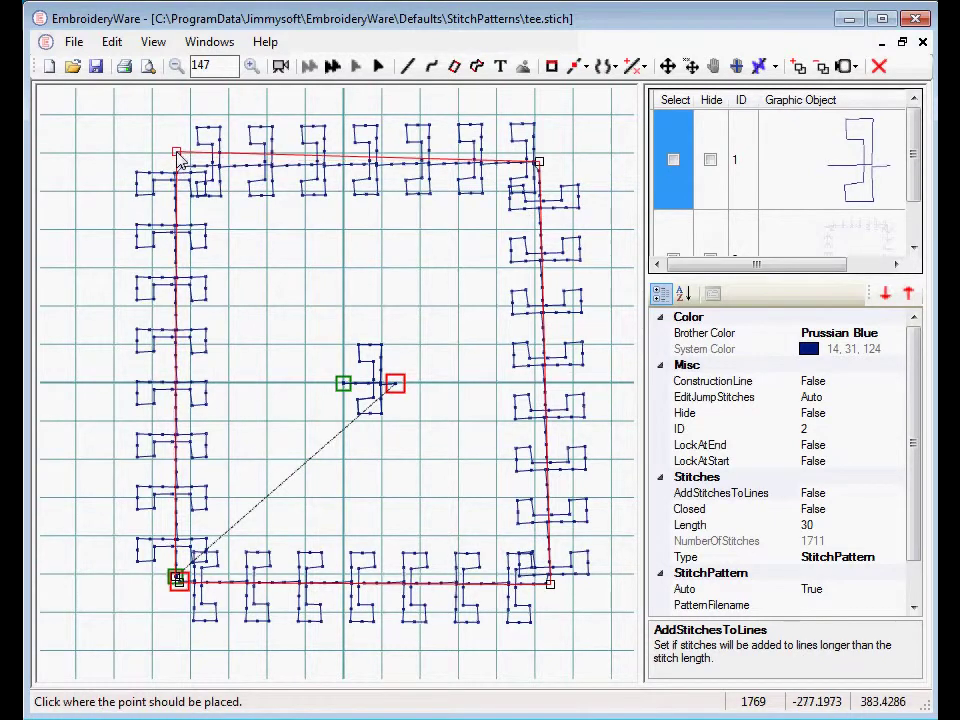
{"action": "left_click", "coordinate": [177, 153]}
{"action": "left_click", "coordinate": [541, 162]}
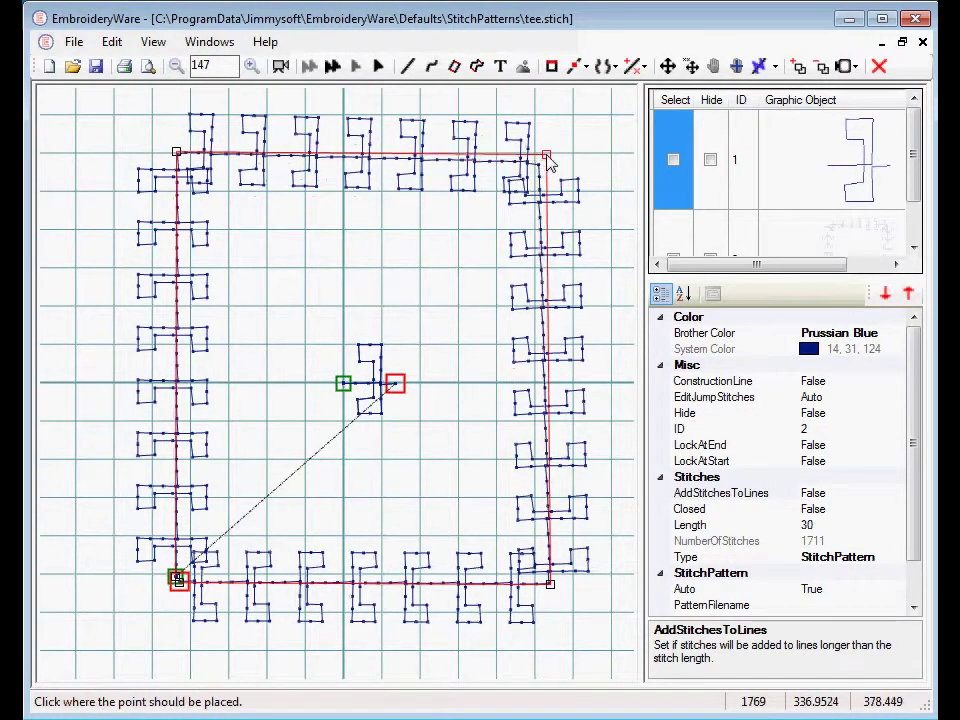
{"action": "left_click", "coordinate": [547, 157]}
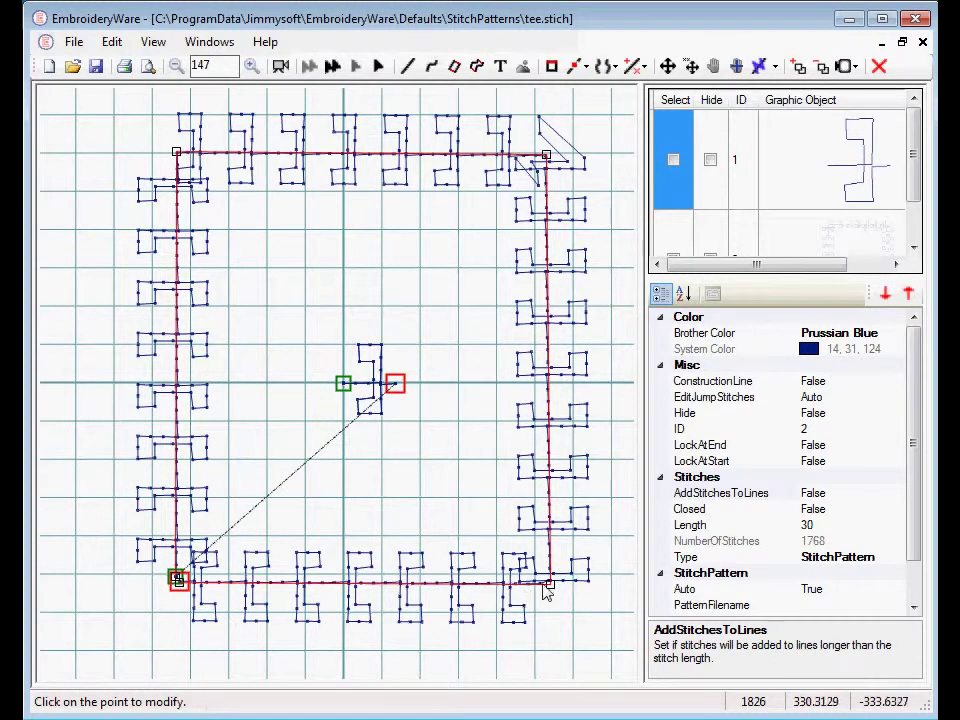
Step: Use Delete Line or Curve Before to remove the bottom, right and top lines
{"action": "left_click", "coordinate": [636, 66]}
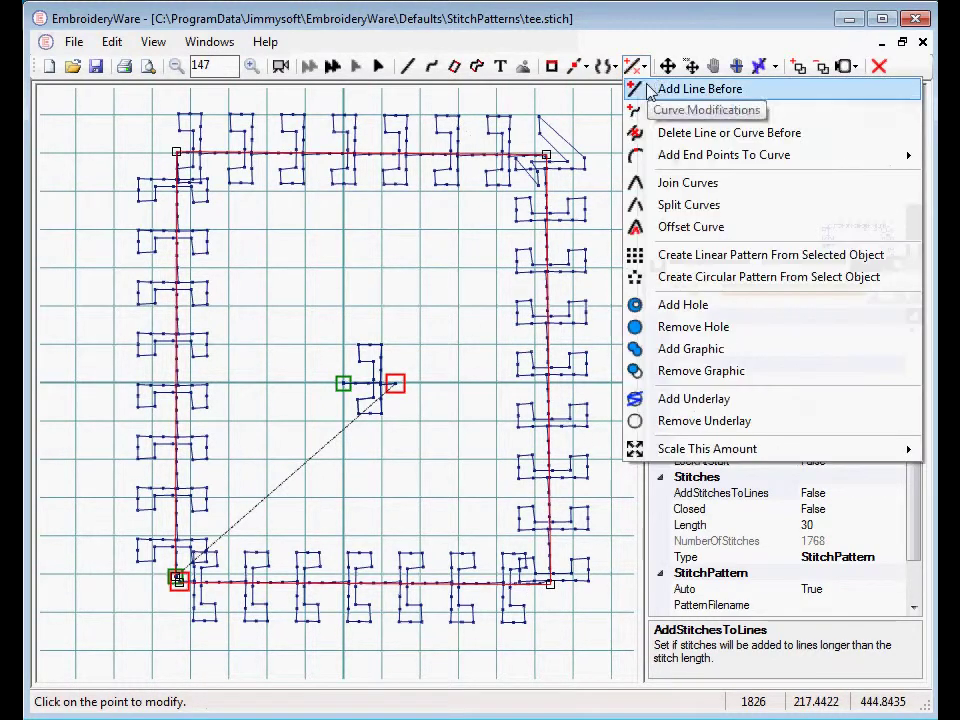
{"action": "left_click", "coordinate": [634, 133]}
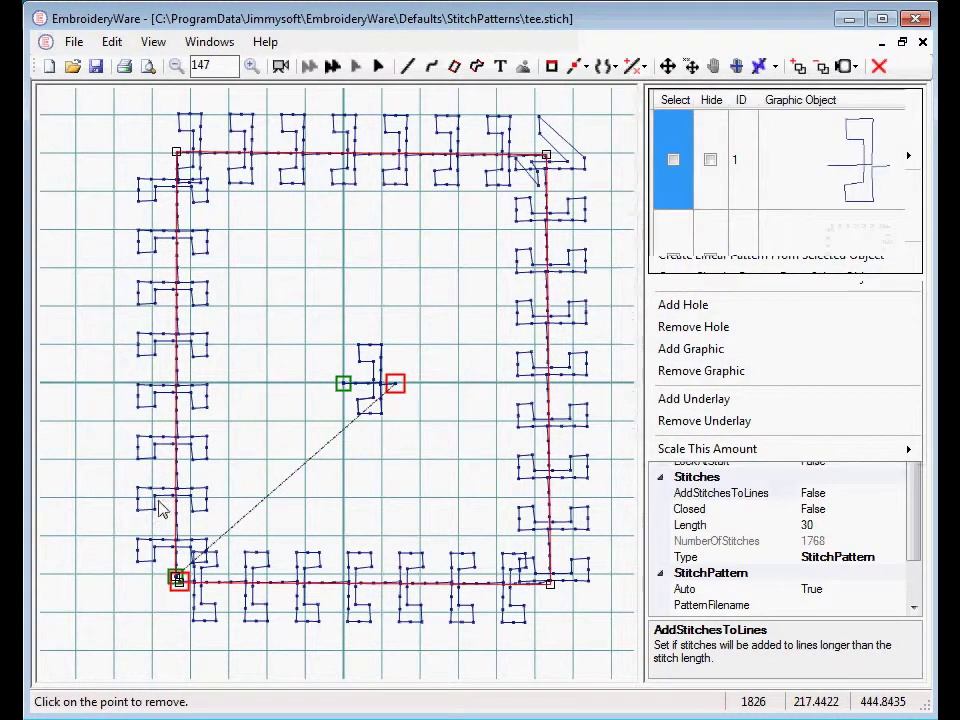
{"action": "left_click", "coordinate": [176, 579]}
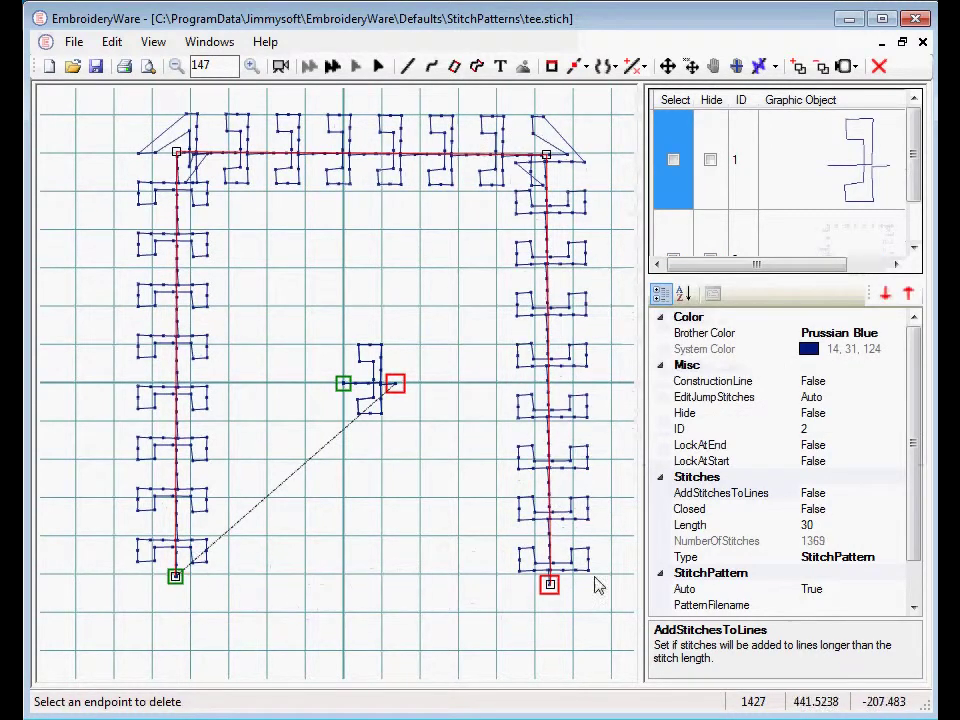
{"action": "left_click", "coordinate": [550, 587]}
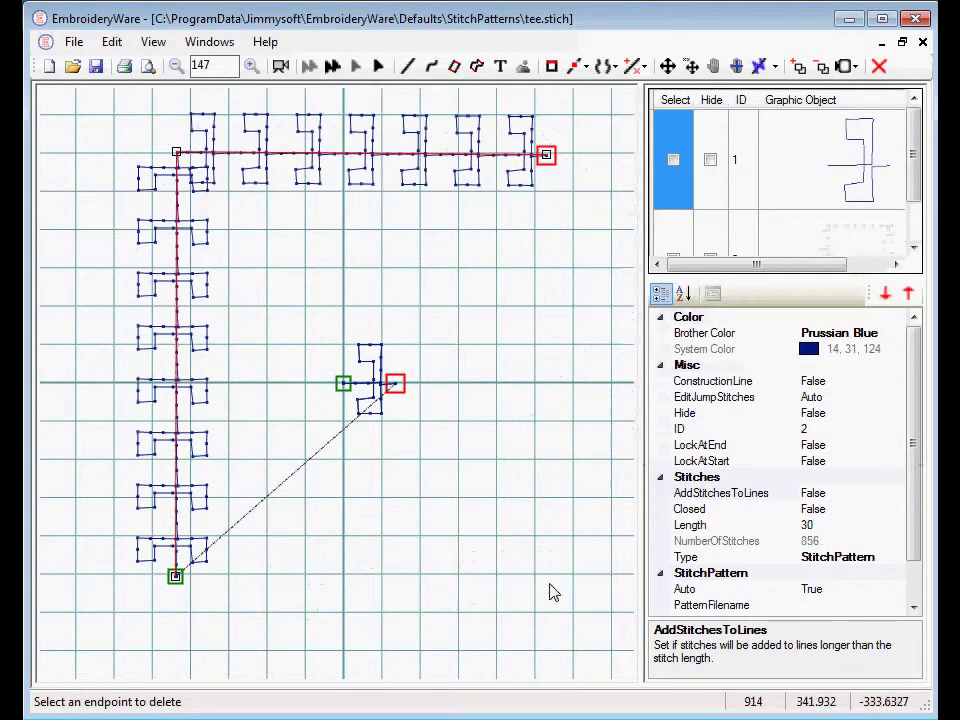
{"action": "left_click", "coordinate": [546, 158]}
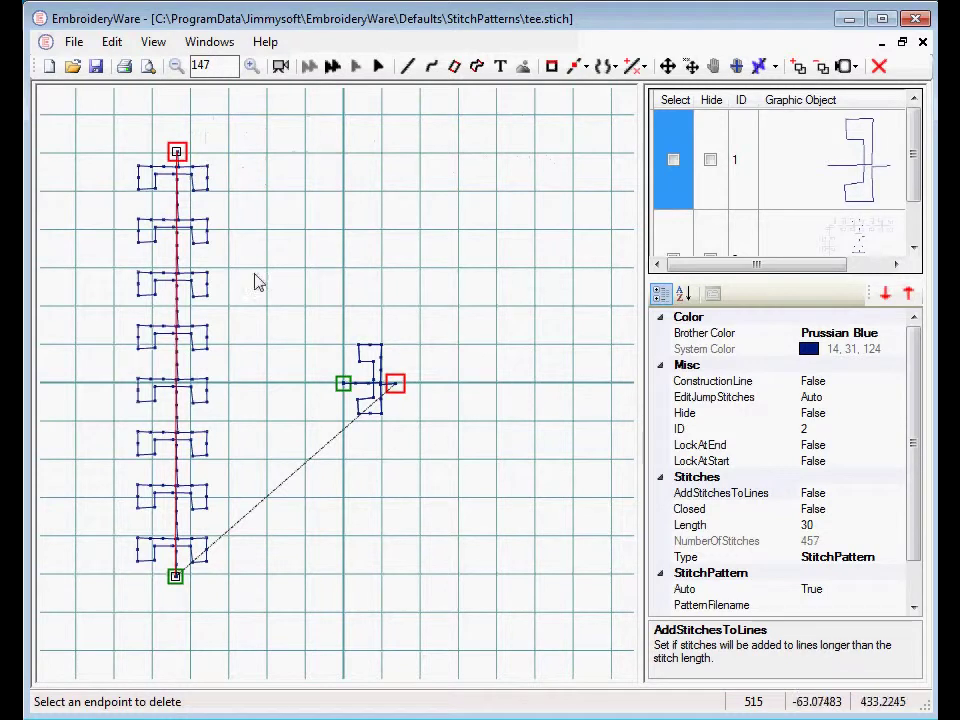
Step: Using Modify Points, move the tee line's top endpoint up-right, then near the horizontal centre line
{"action": "left_click", "coordinate": [579, 66]}
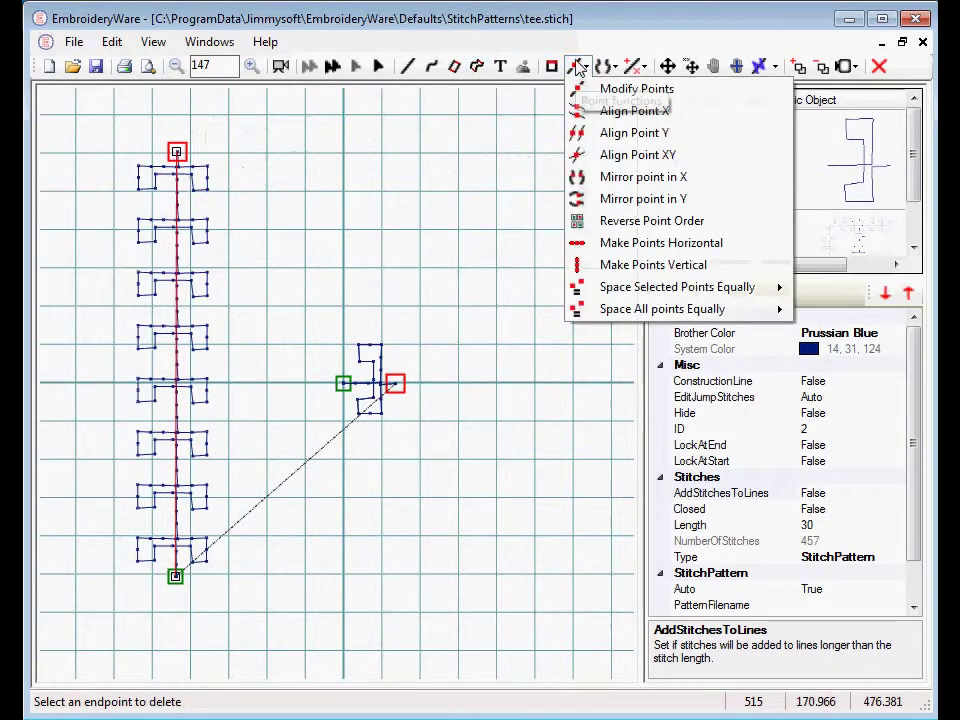
{"action": "left_click", "coordinate": [634, 89]}
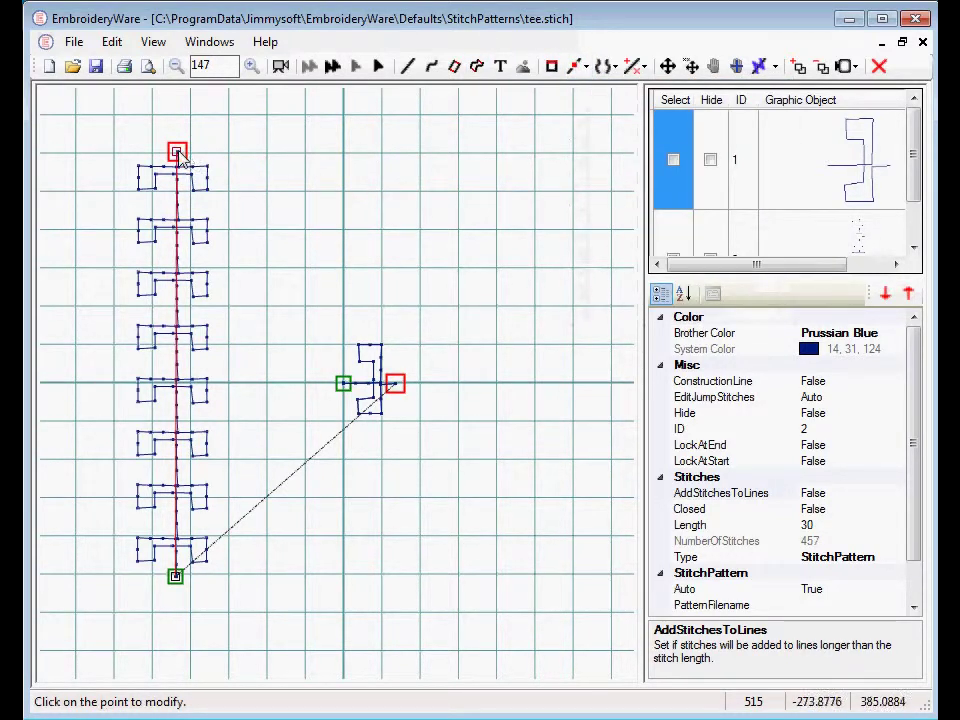
{"action": "left_click", "coordinate": [177, 152]}
{"action": "left_click", "coordinate": [497, 163]}
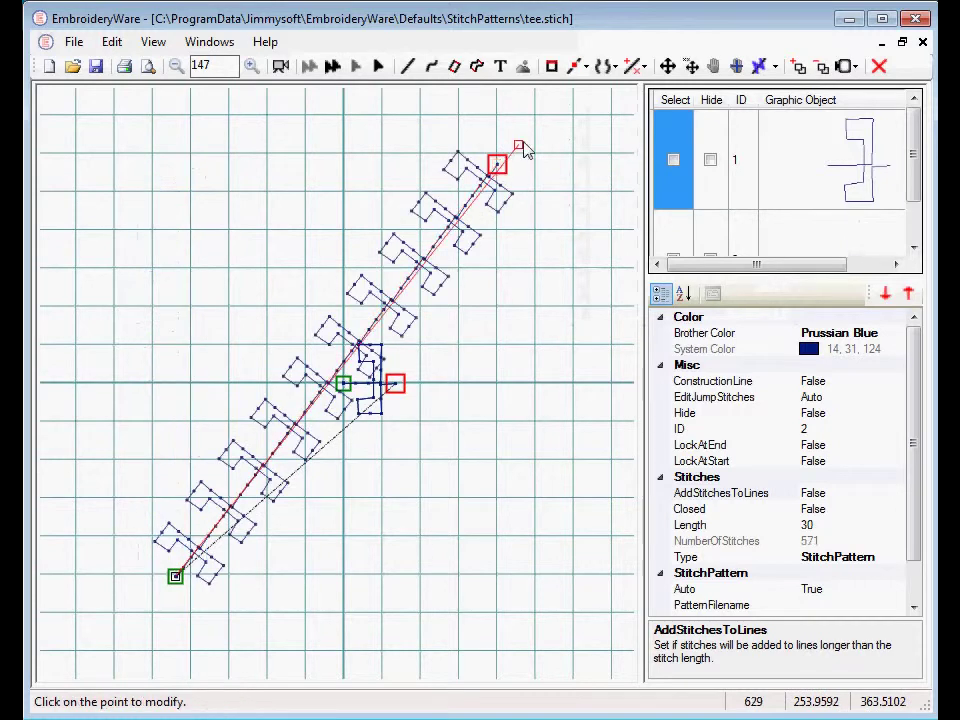
{"action": "left_click", "coordinate": [497, 163]}
{"action": "left_click", "coordinate": [557, 121]}
{"action": "left_click", "coordinate": [557, 121]}
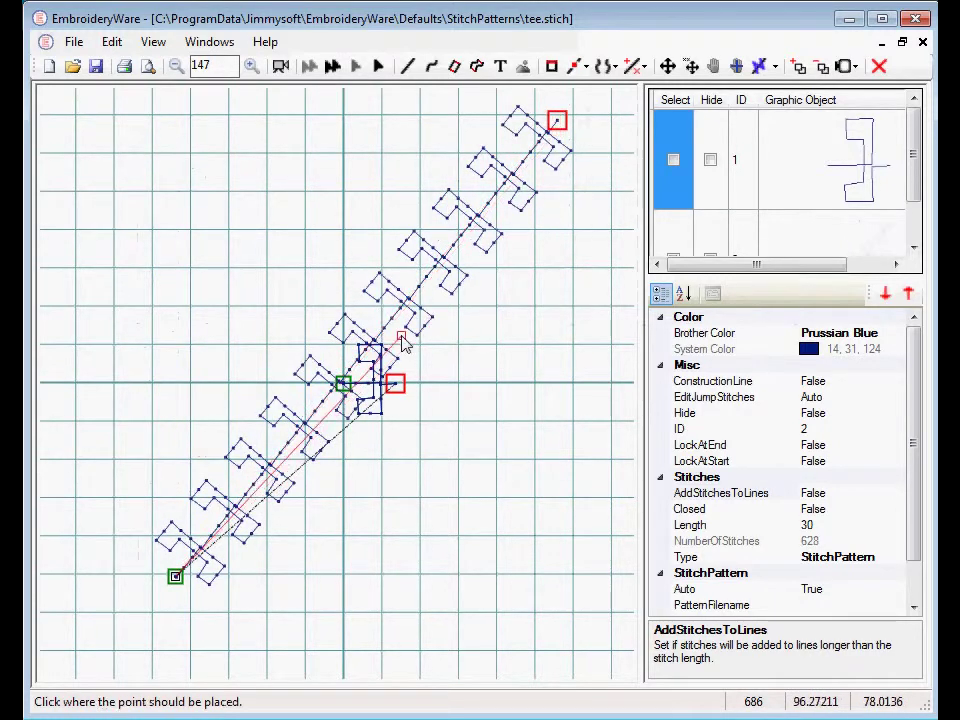
{"action": "left_click", "coordinate": [274, 388]}
Step: Try tilted and shorter endpoint positions, ending with the line vertical at full length near the top
{"action": "left_click", "coordinate": [274, 388]}
{"action": "left_click", "coordinate": [295, 207]}
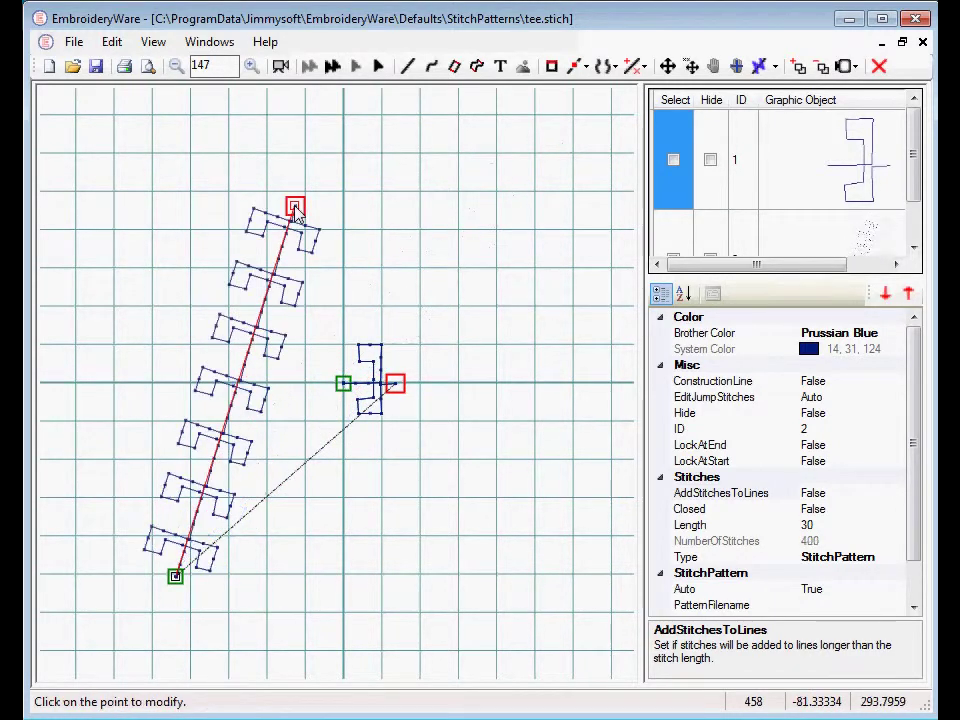
{"action": "left_click", "coordinate": [295, 207]}
{"action": "left_click", "coordinate": [216, 381]}
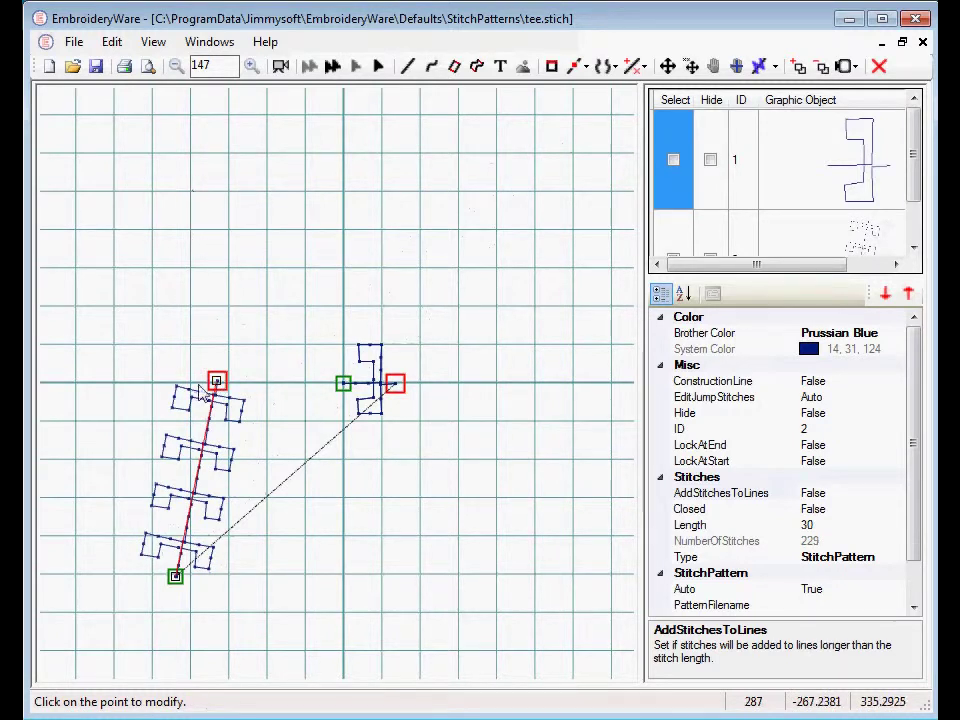
{"action": "left_click", "coordinate": [216, 381]}
{"action": "left_click", "coordinate": [186, 191]}
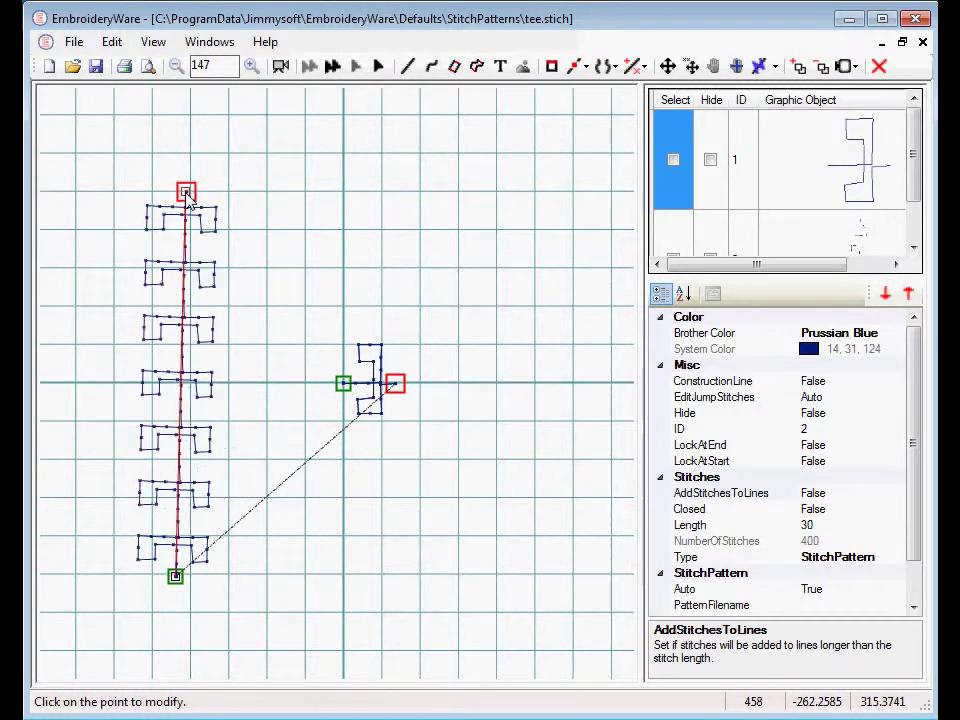
{"action": "left_click", "coordinate": [186, 191]}
{"action": "left_click", "coordinate": [166, 158]}
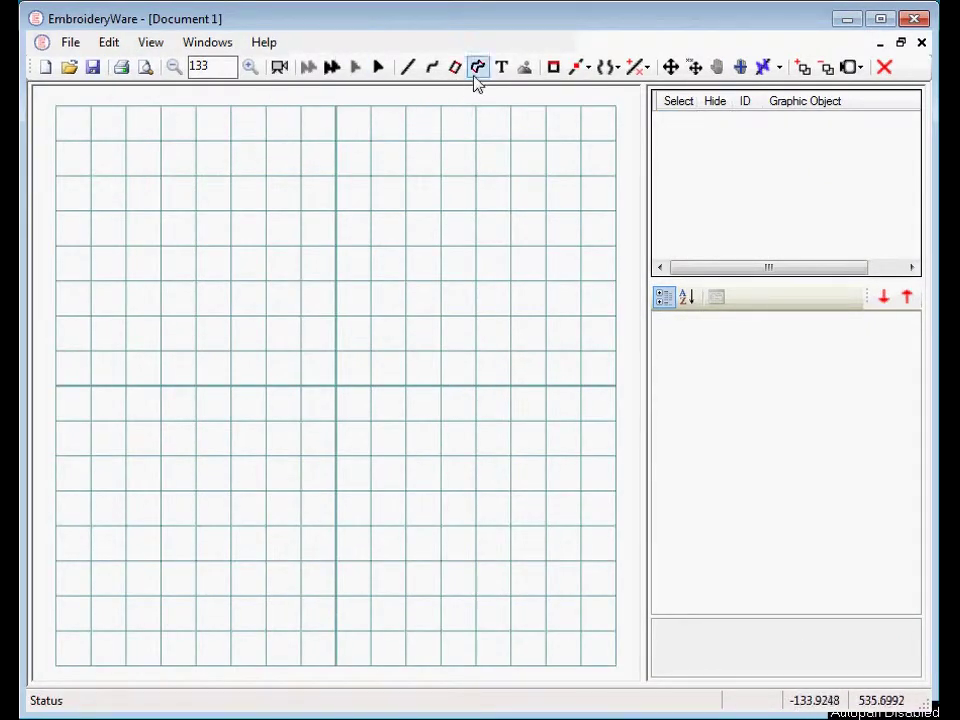
Step: Switch to the Curved Column tool with Snap to Hoop turned on
{"action": "left_click", "coordinate": [411, 70]}
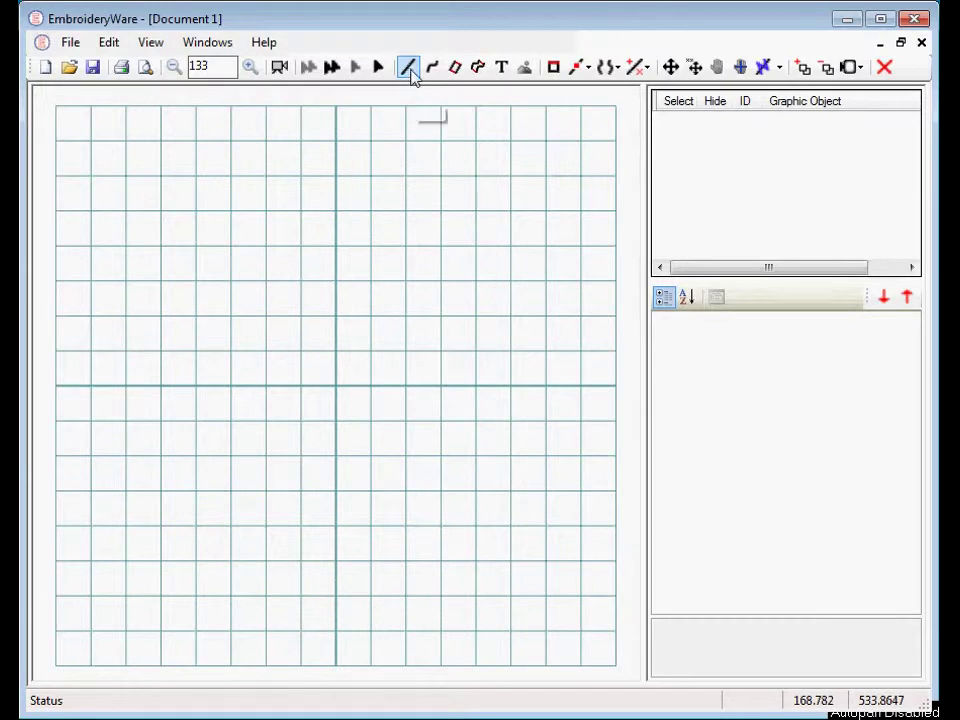
{"action": "left_click", "coordinate": [478, 72]}
{"action": "left_click", "coordinate": [853, 68]}
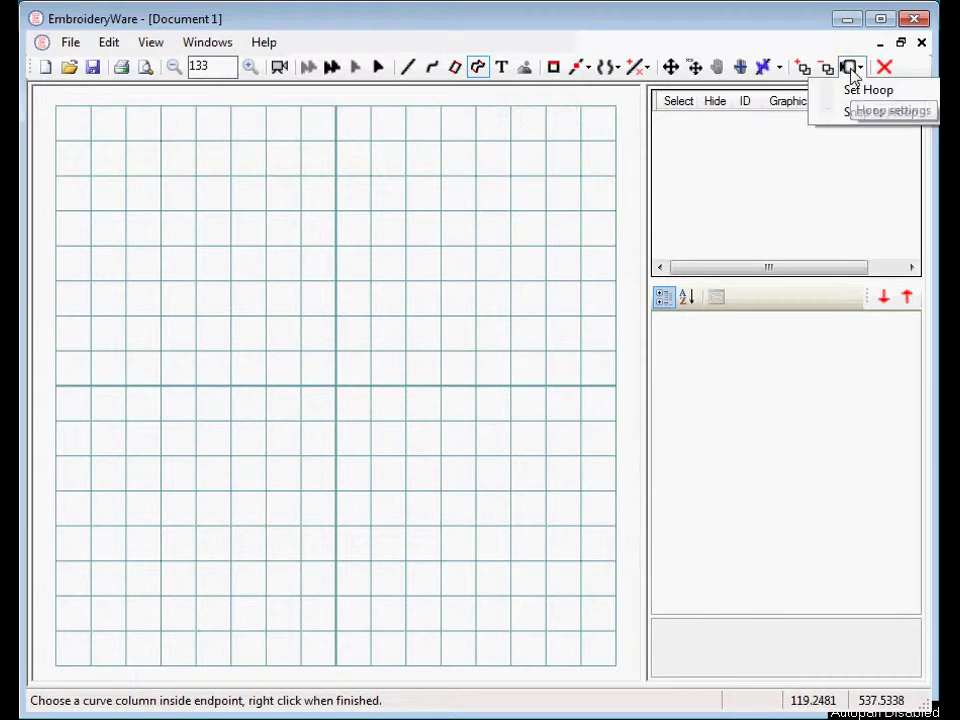
{"action": "left_click", "coordinate": [866, 113]}
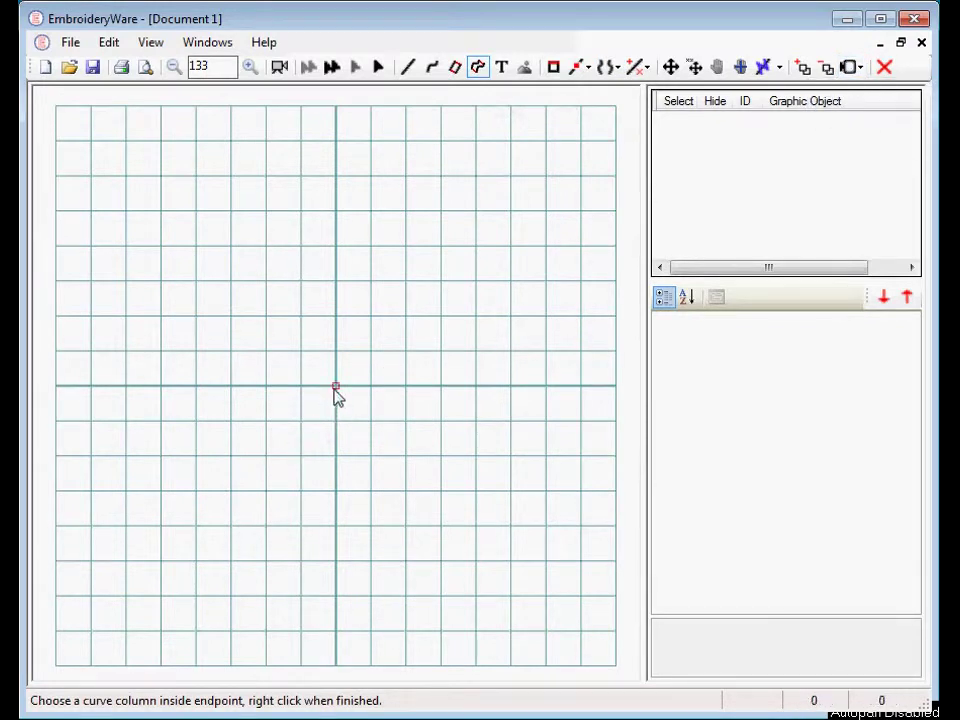
Step: Draw a pointed lens-shaped satin column from the canvas centre to the right and end drawing
{"action": "left_click", "coordinate": [335, 388]}
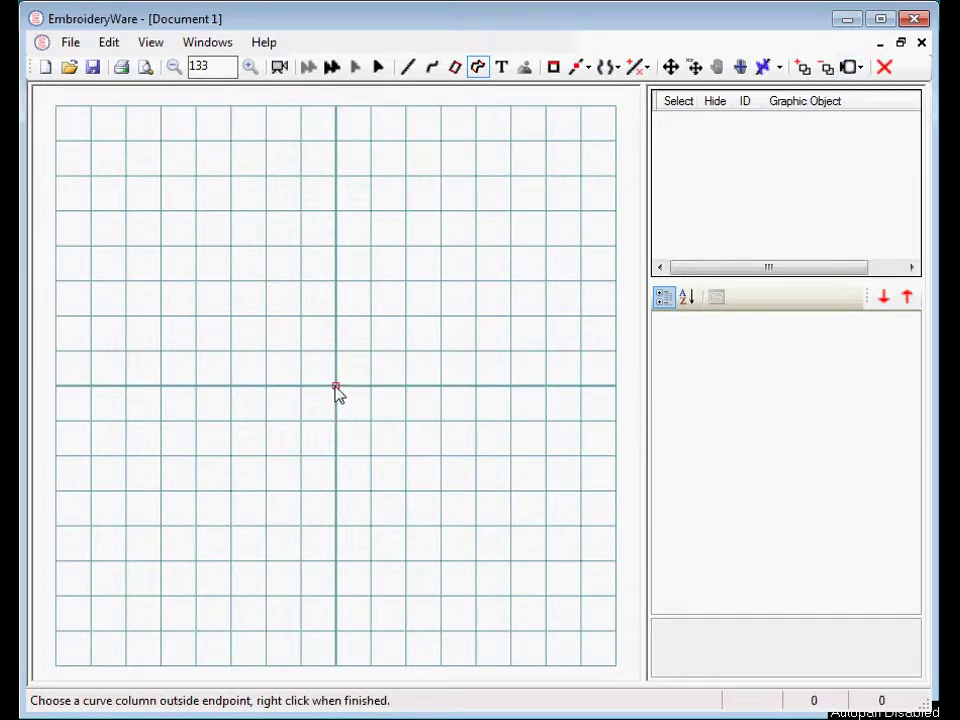
{"action": "left_click", "coordinate": [336, 387]}
{"action": "left_click", "coordinate": [370, 369]}
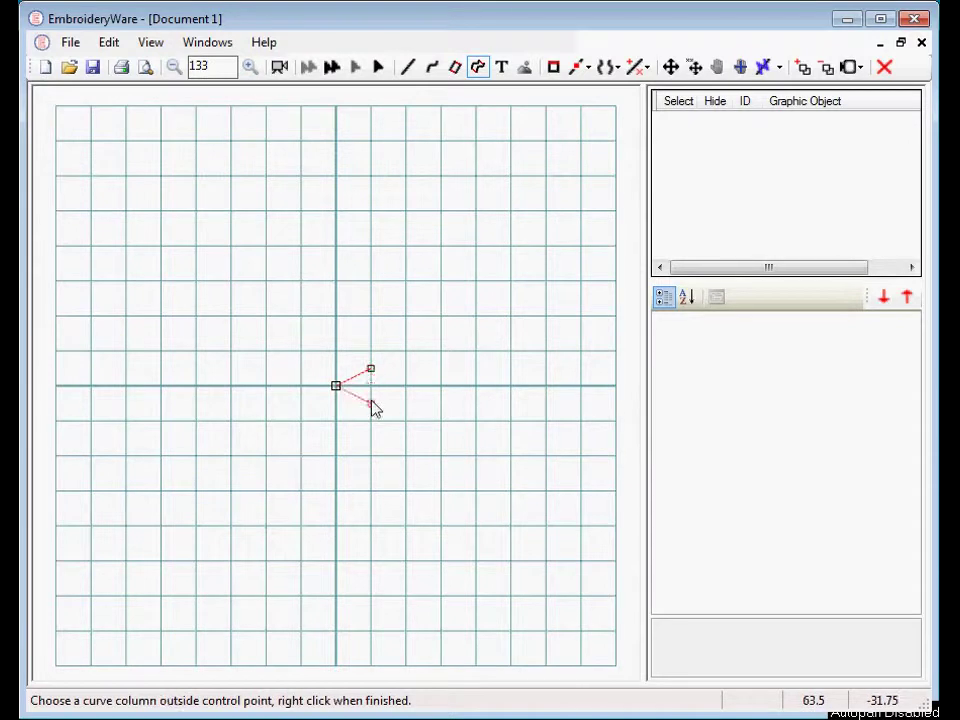
{"action": "left_click", "coordinate": [371, 404]}
{"action": "left_click", "coordinate": [405, 370]}
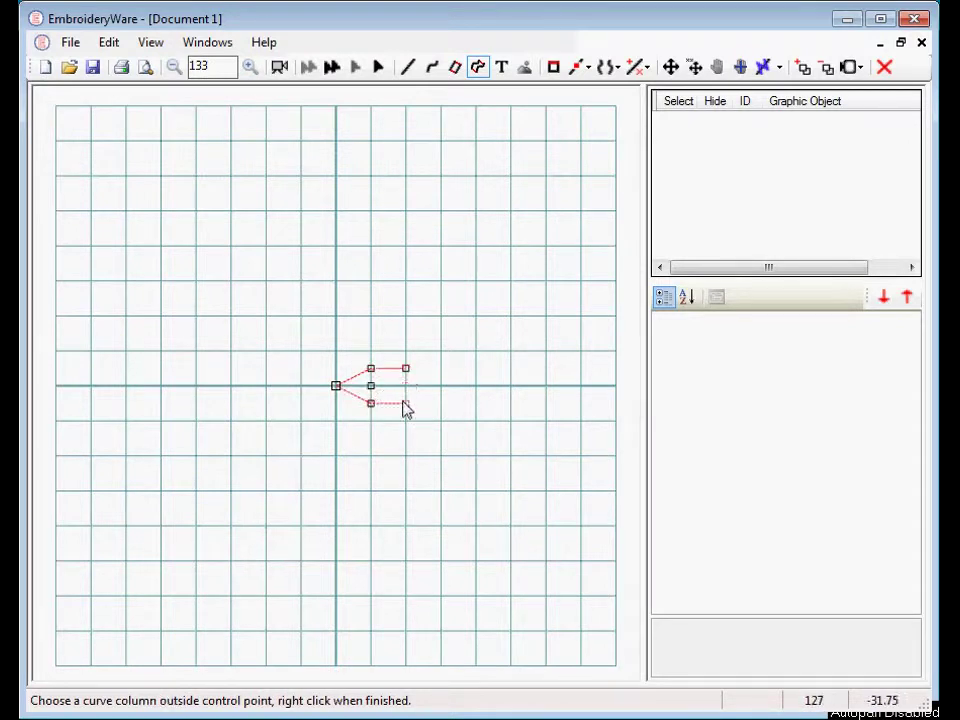
{"action": "left_click", "coordinate": [405, 403]}
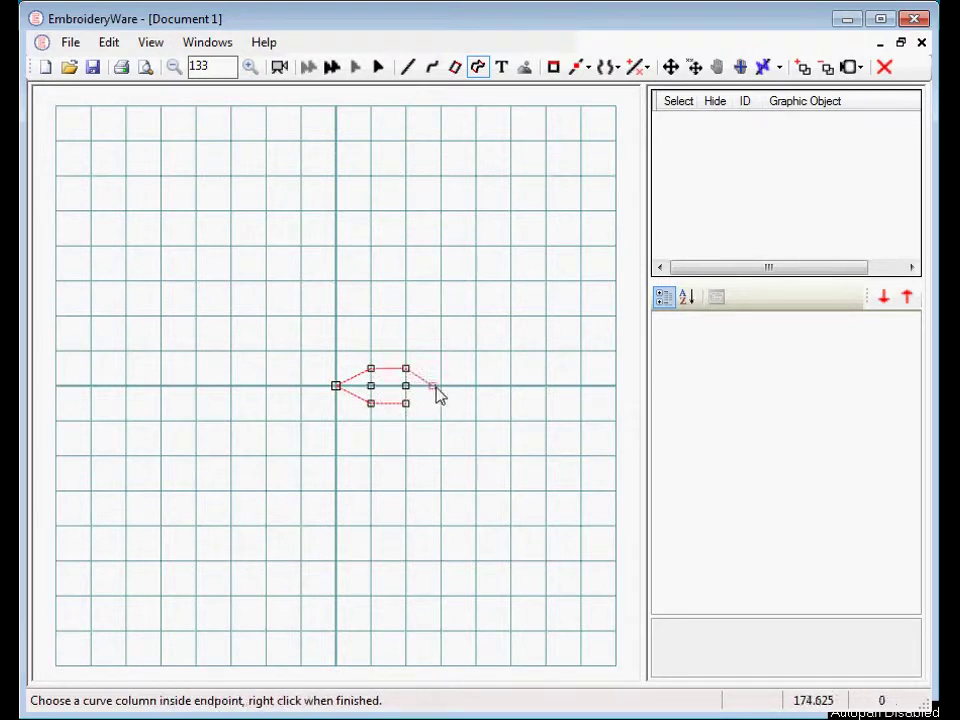
{"action": "left_click", "coordinate": [441, 386]}
{"action": "left_click", "coordinate": [441, 386]}
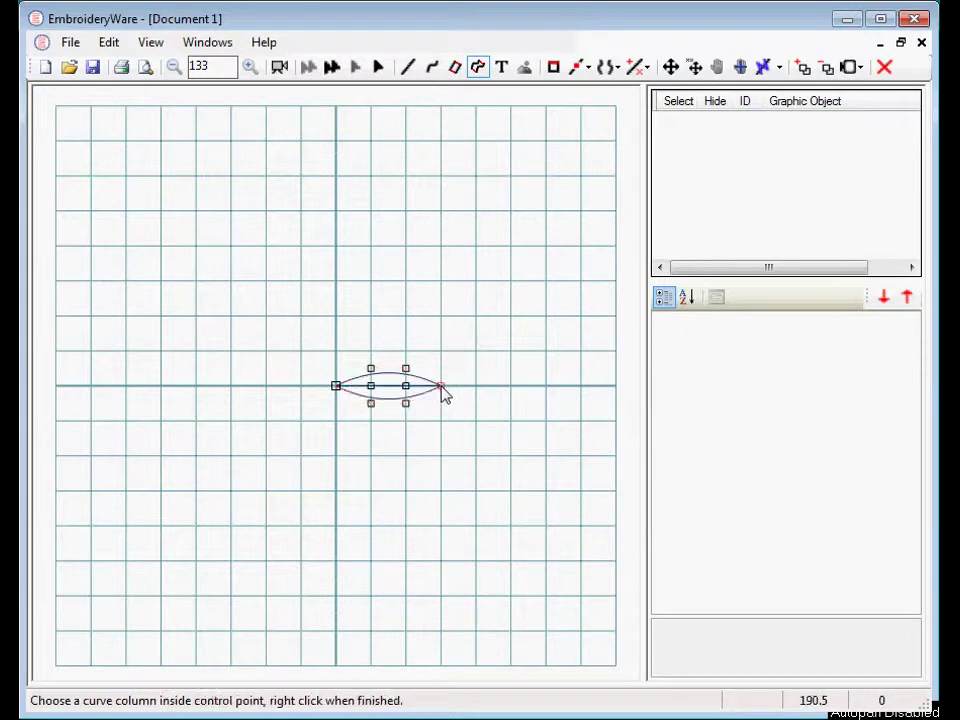
{"action": "right_click", "coordinate": [443, 393]}
{"action": "left_click", "coordinate": [465, 443]}
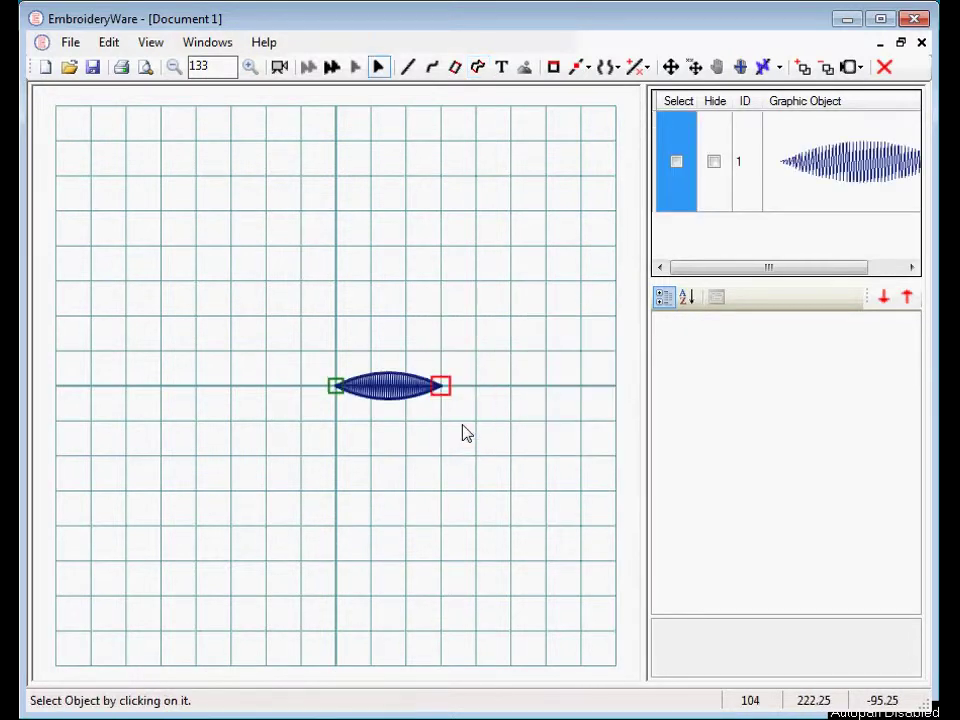
Step: Select the lens shape and copy its stitches
{"action": "left_click", "coordinate": [407, 393]}
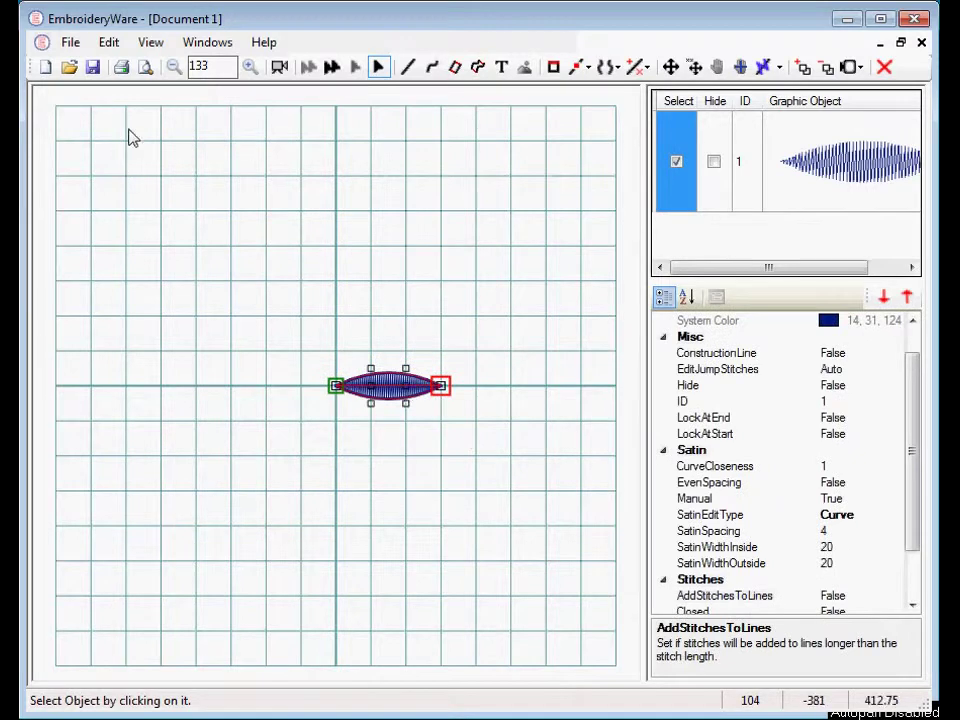
{"action": "left_click", "coordinate": [110, 42]}
{"action": "left_click", "coordinate": [139, 231]}
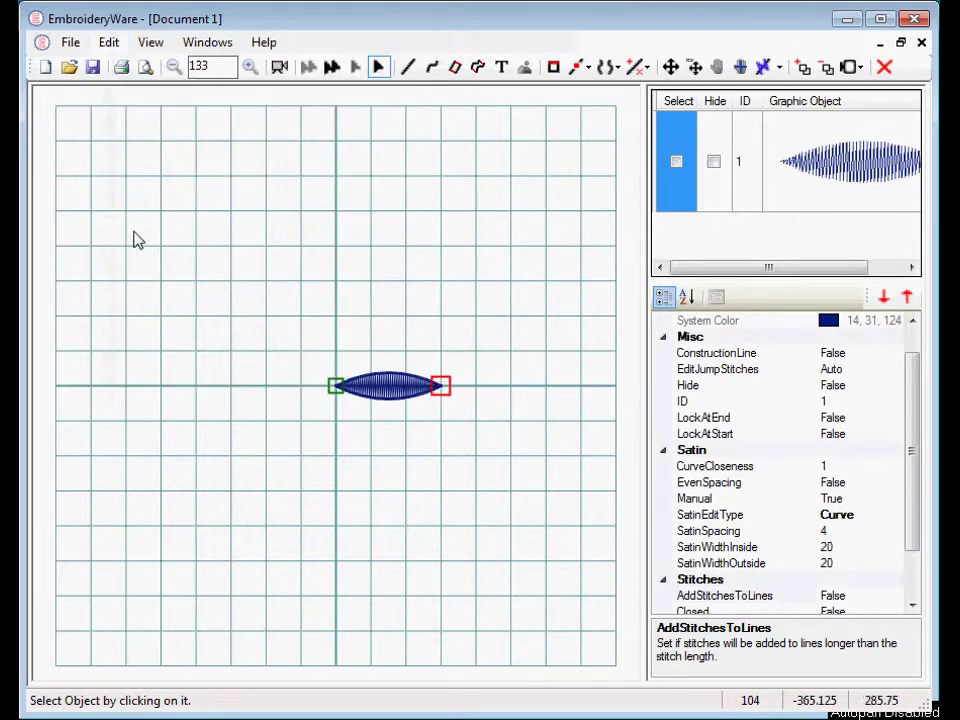
Step: Paste the copied stitches into a new pattern file saved as SatinShape, then select the shape
{"action": "left_click", "coordinate": [108, 43]}
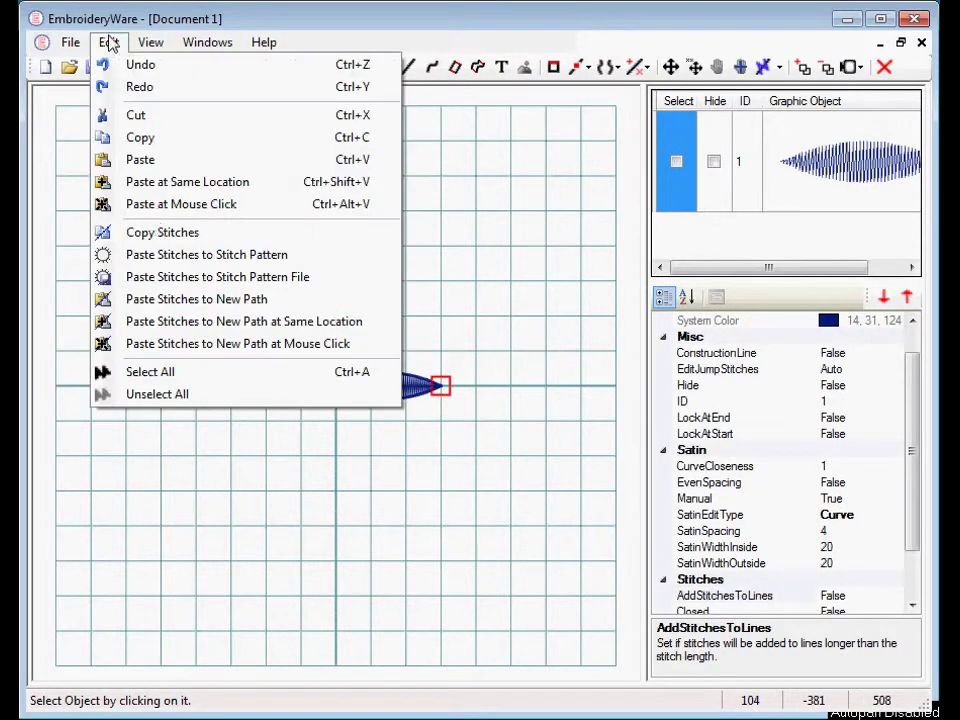
{"action": "left_click", "coordinate": [152, 284]}
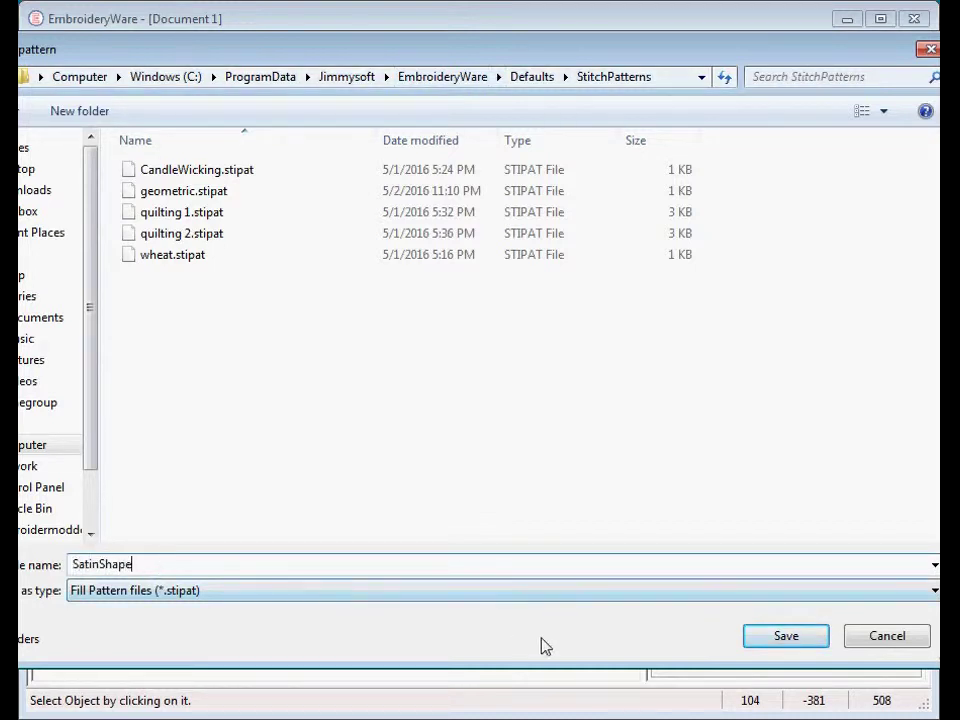
{"action": "left_click", "coordinate": [789, 640]}
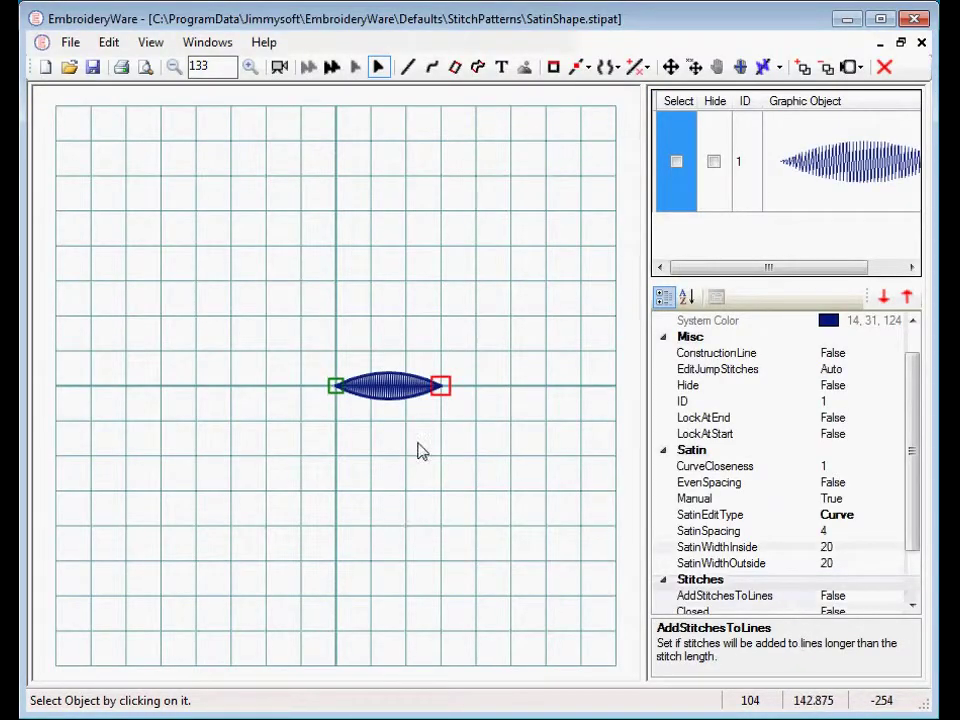
{"action": "left_click", "coordinate": [391, 392]}
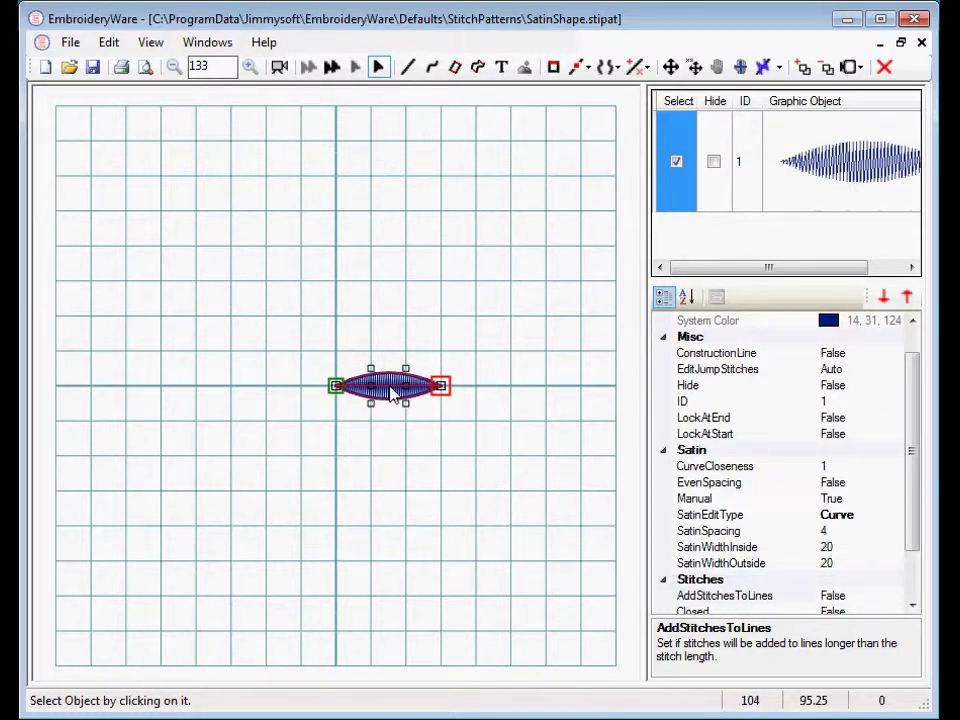
Step: Delete the satin shape and draw the first curve arc from the left axis to top centre
{"action": "key", "text": "Delete"}
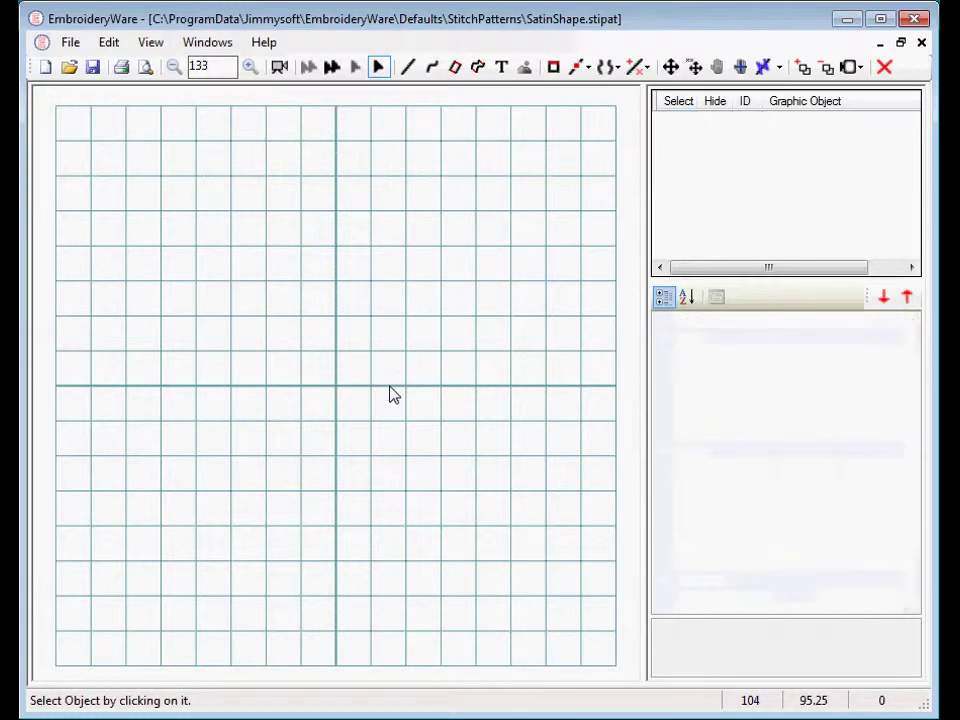
{"action": "left_click_drag", "start_coordinate": [383, 30], "coordinate": [358, 24]}
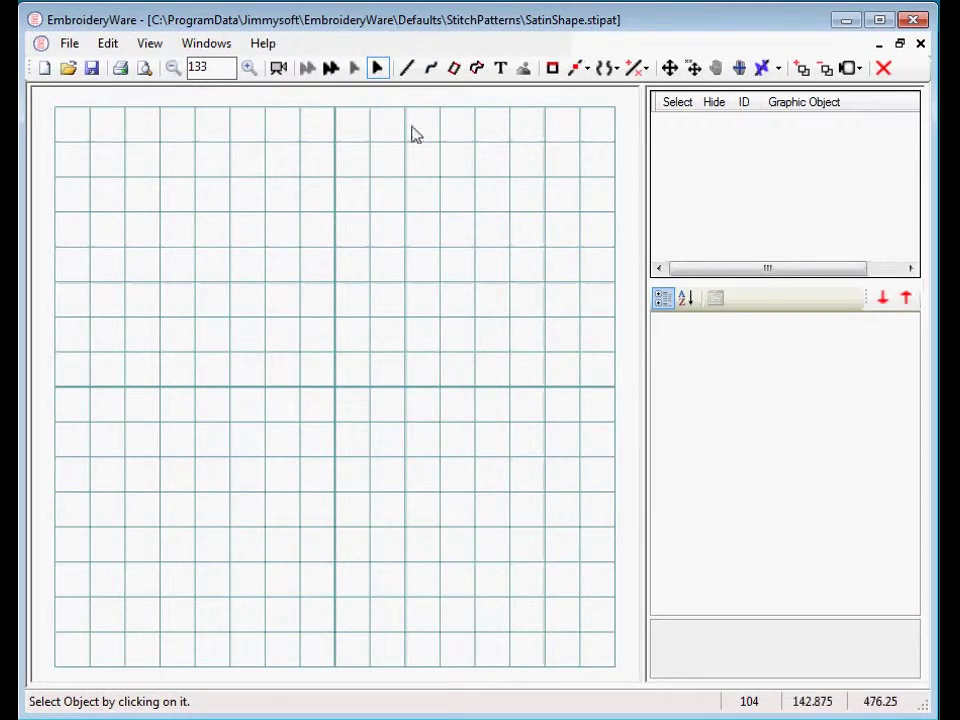
{"action": "left_click", "coordinate": [433, 70]}
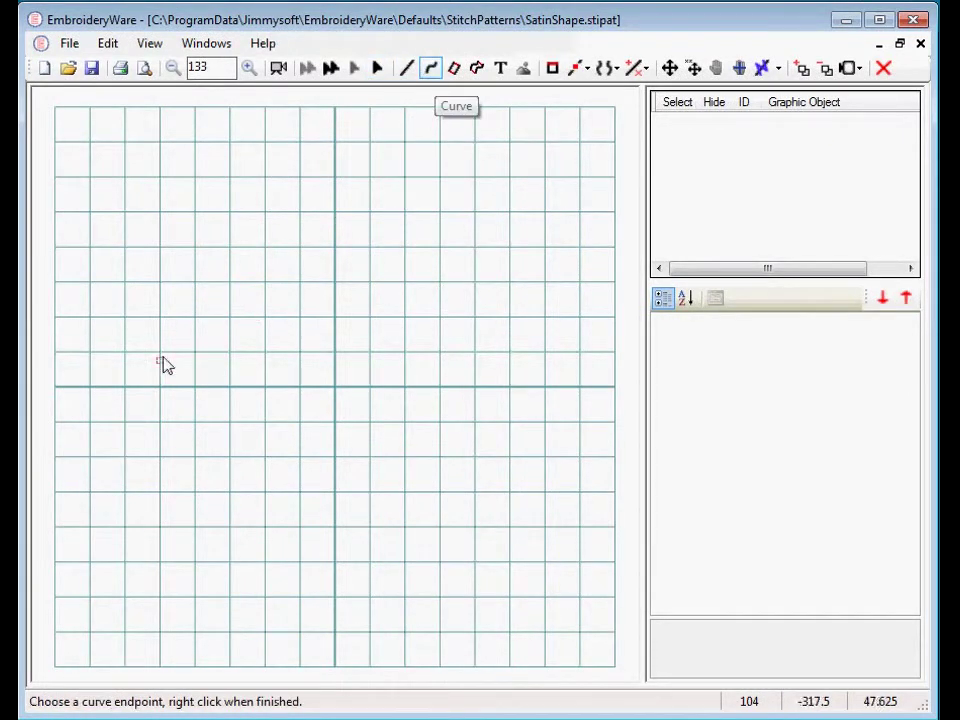
{"action": "left_click", "coordinate": [124, 386]}
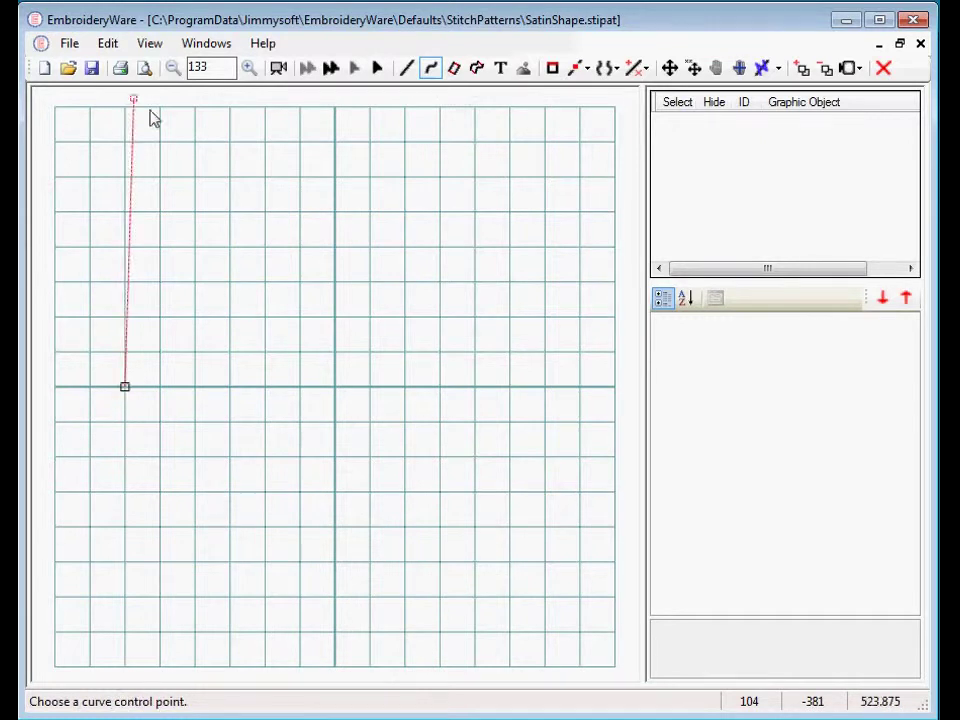
{"action": "left_click", "coordinate": [124, 247]}
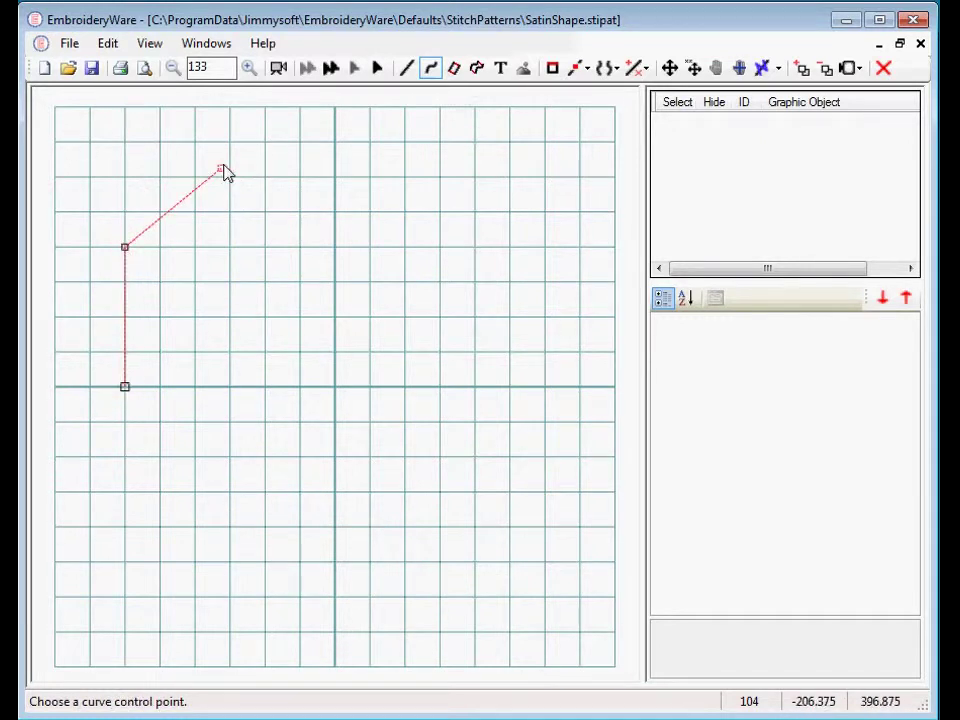
{"action": "left_click", "coordinate": [229, 178]}
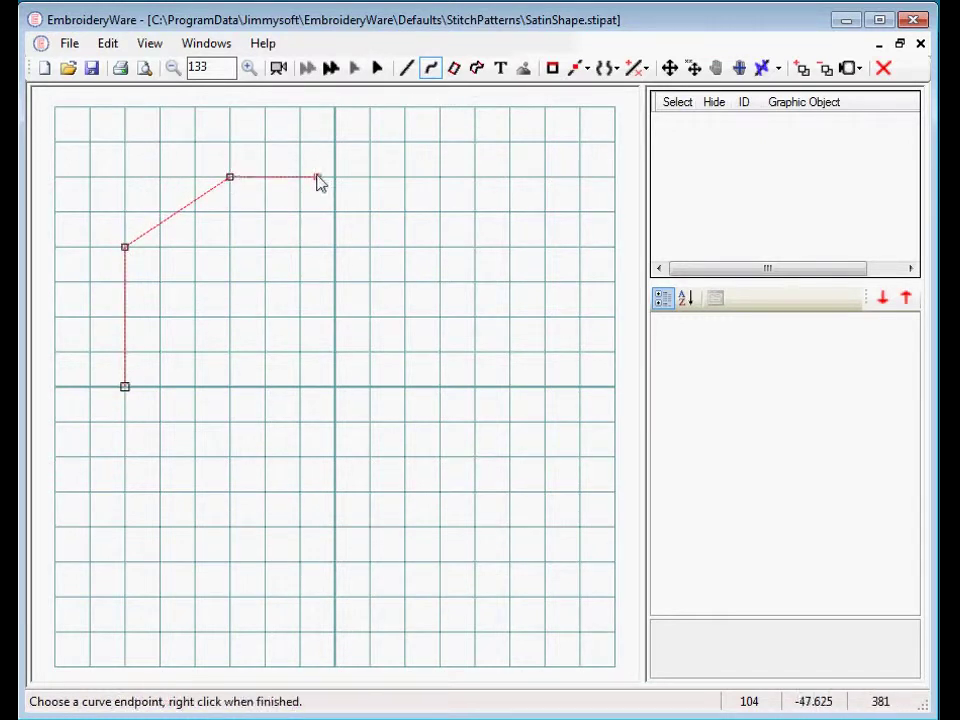
{"action": "left_click", "coordinate": [335, 177]}
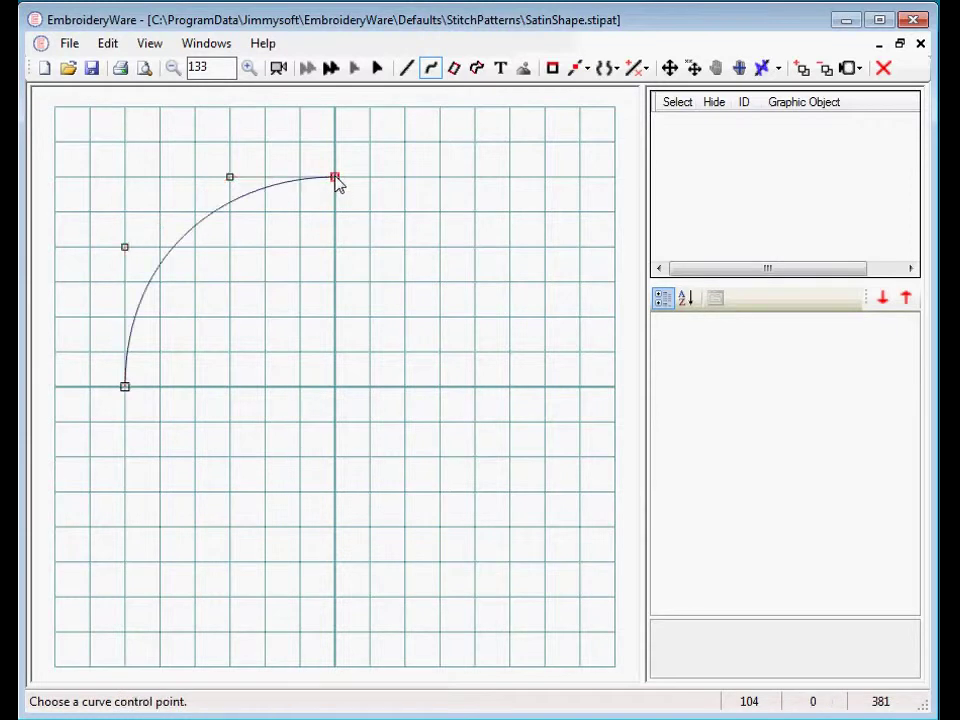
Step: Add arcs through the right axis and bottom centre, closing the circle at the starting point
{"action": "left_click", "coordinate": [440, 178]}
{"action": "left_click", "coordinate": [544, 282]}
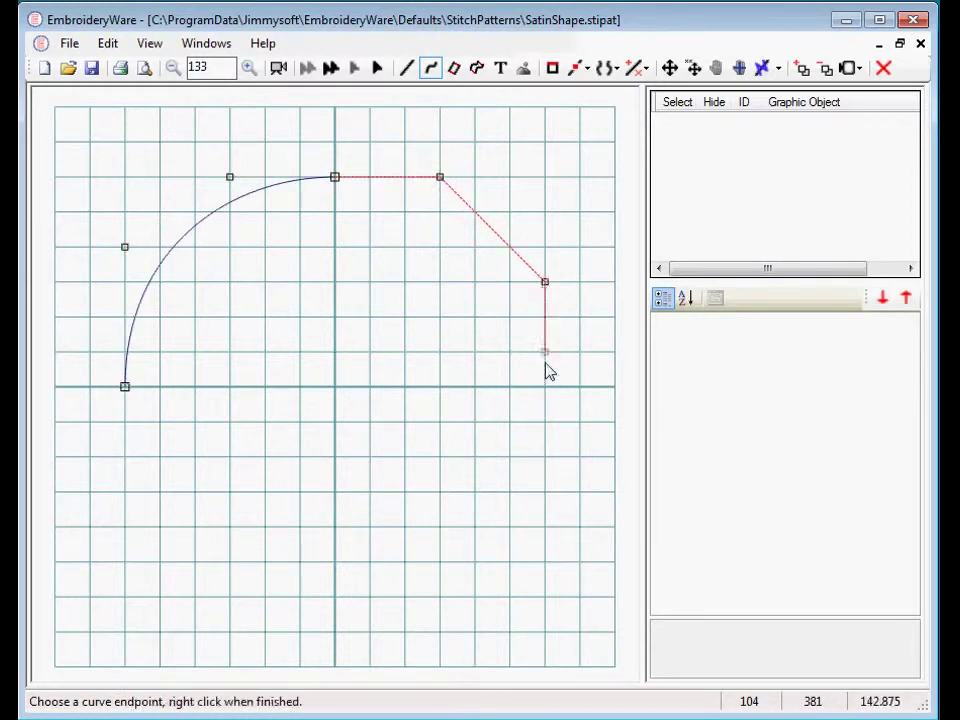
{"action": "left_click", "coordinate": [544, 386]}
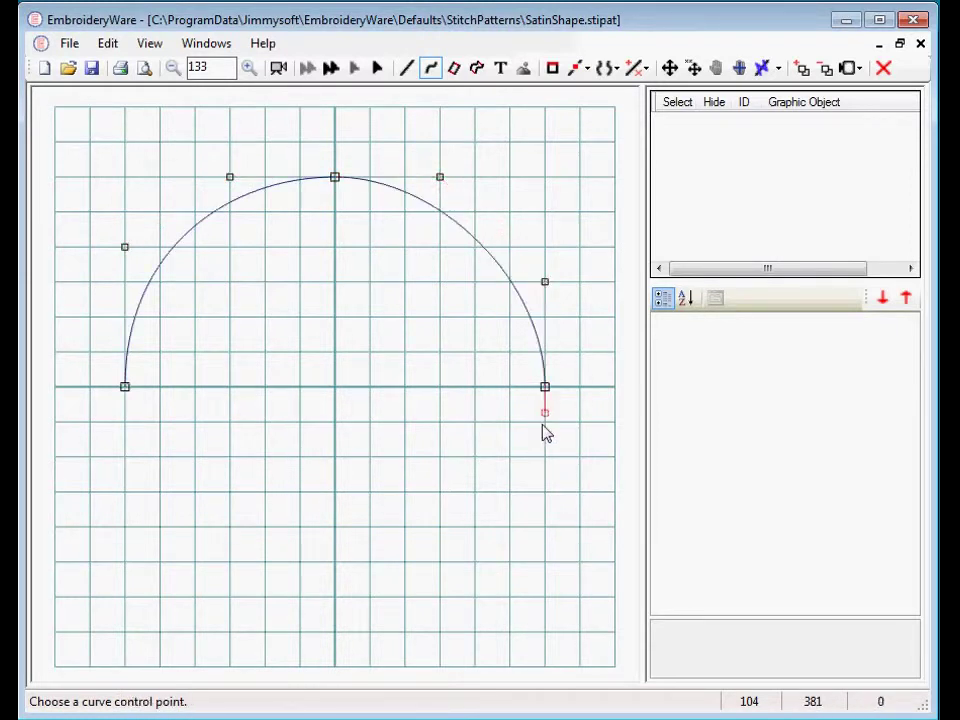
{"action": "left_click", "coordinate": [544, 491]}
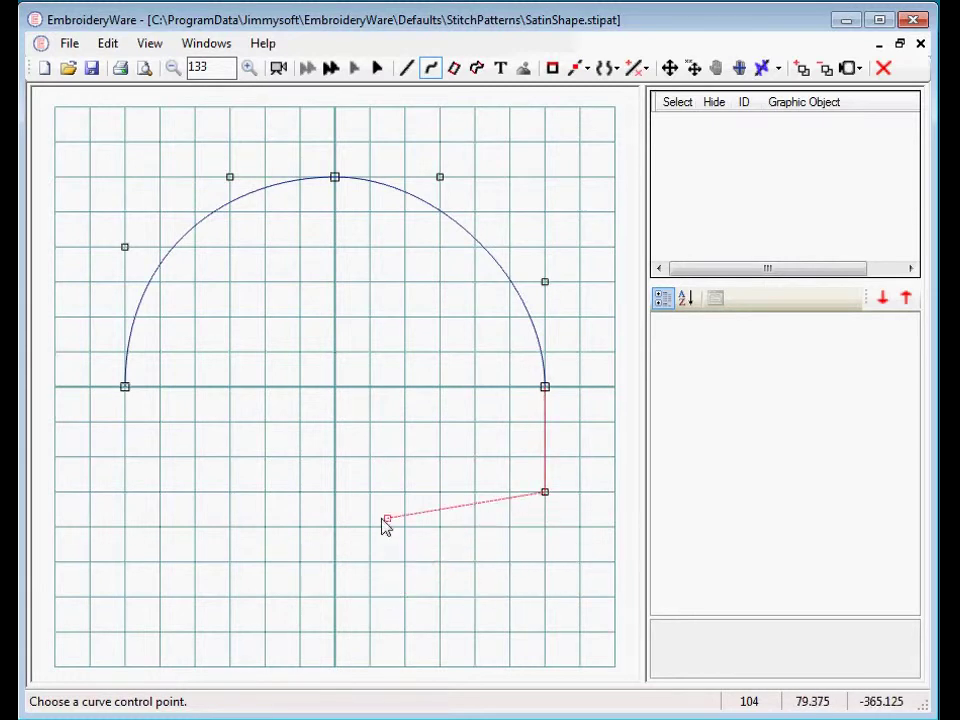
{"action": "left_click", "coordinate": [404, 562]}
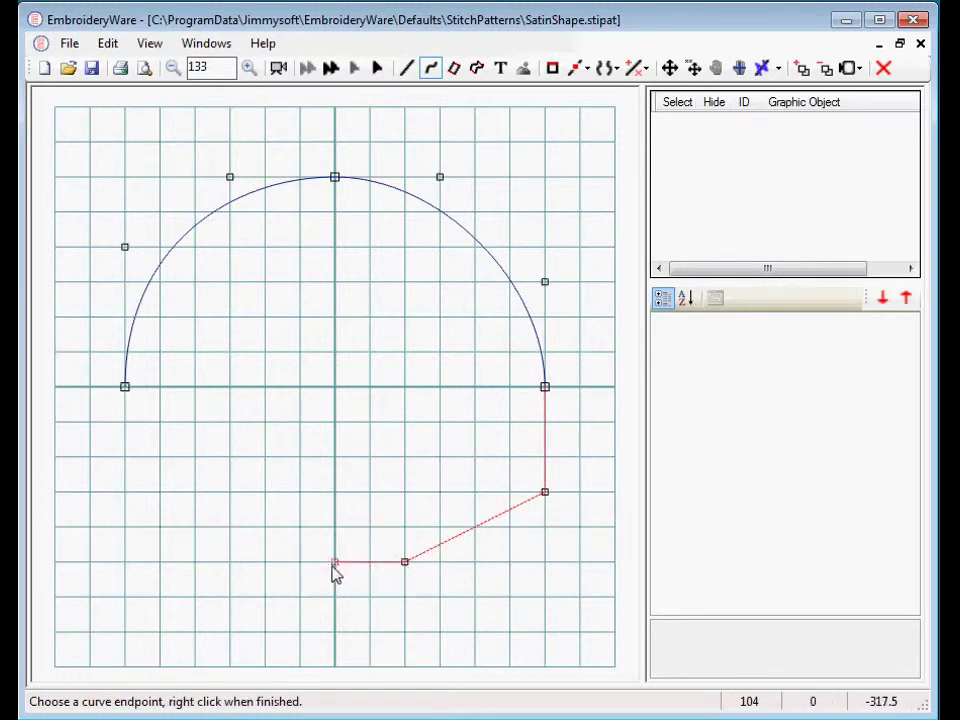
{"action": "left_click", "coordinate": [334, 562]}
{"action": "left_click", "coordinate": [229, 563]}
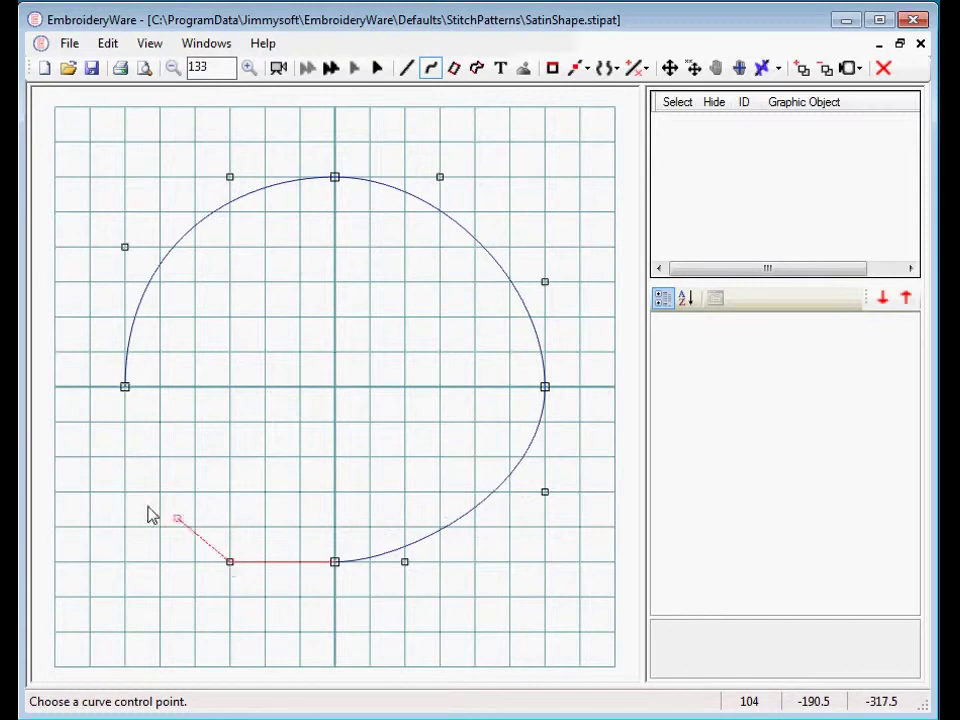
{"action": "left_click", "coordinate": [125, 388]}
{"action": "right_click", "coordinate": [125, 390]}
Step: Finish the circle path, select it, and set its stitch Type to StitchPattern
{"action": "left_click", "coordinate": [176, 446]}
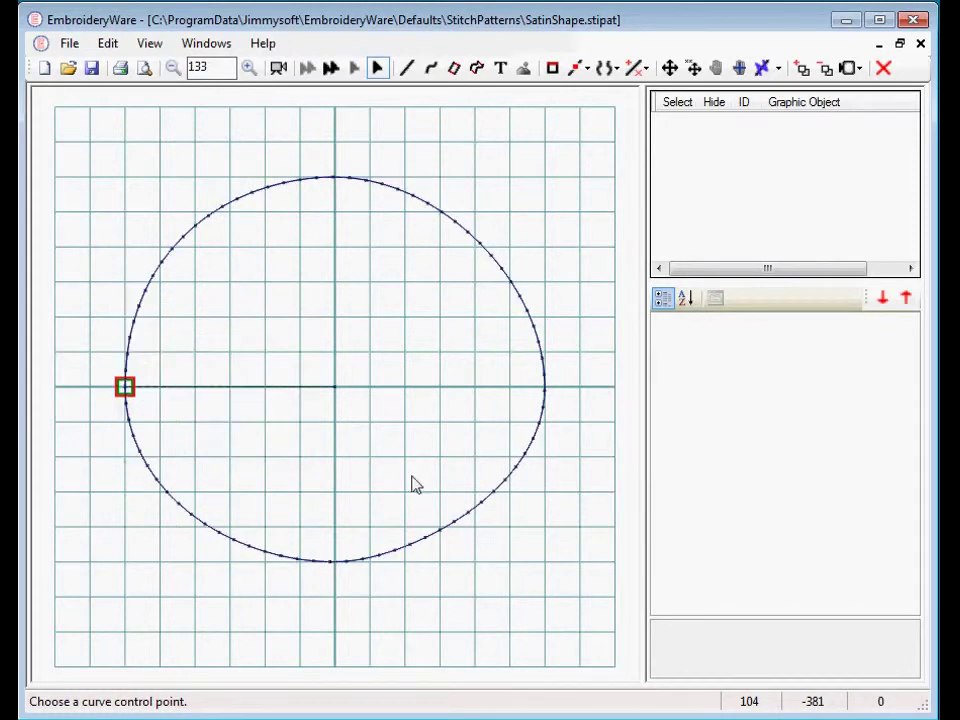
{"action": "left_click", "coordinate": [540, 346]}
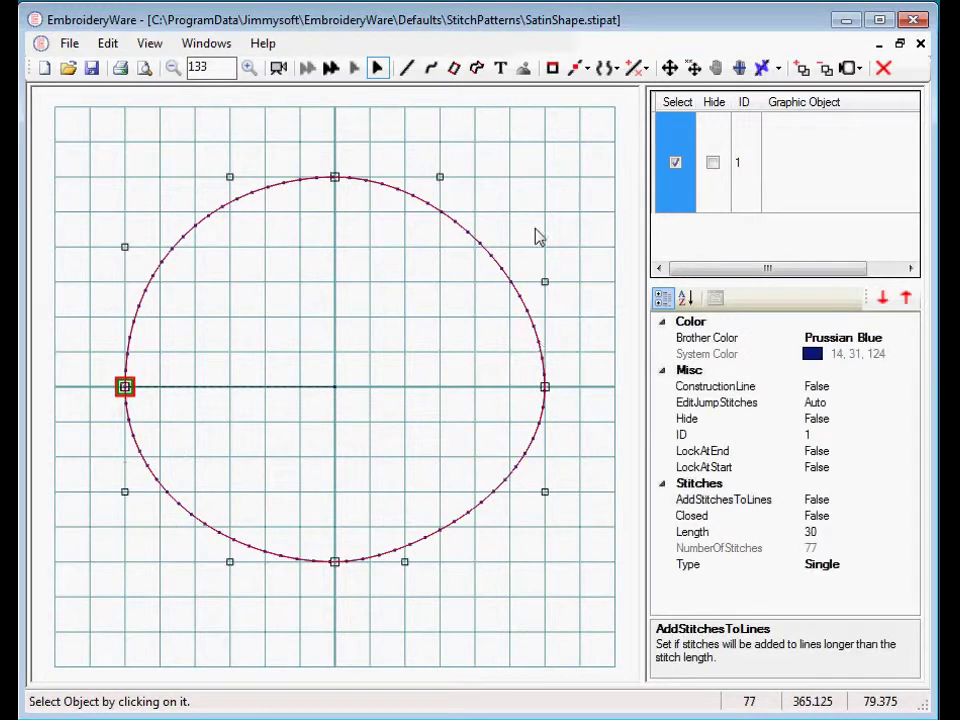
{"action": "left_click", "coordinate": [866, 566]}
{"action": "left_click", "coordinate": [911, 566]}
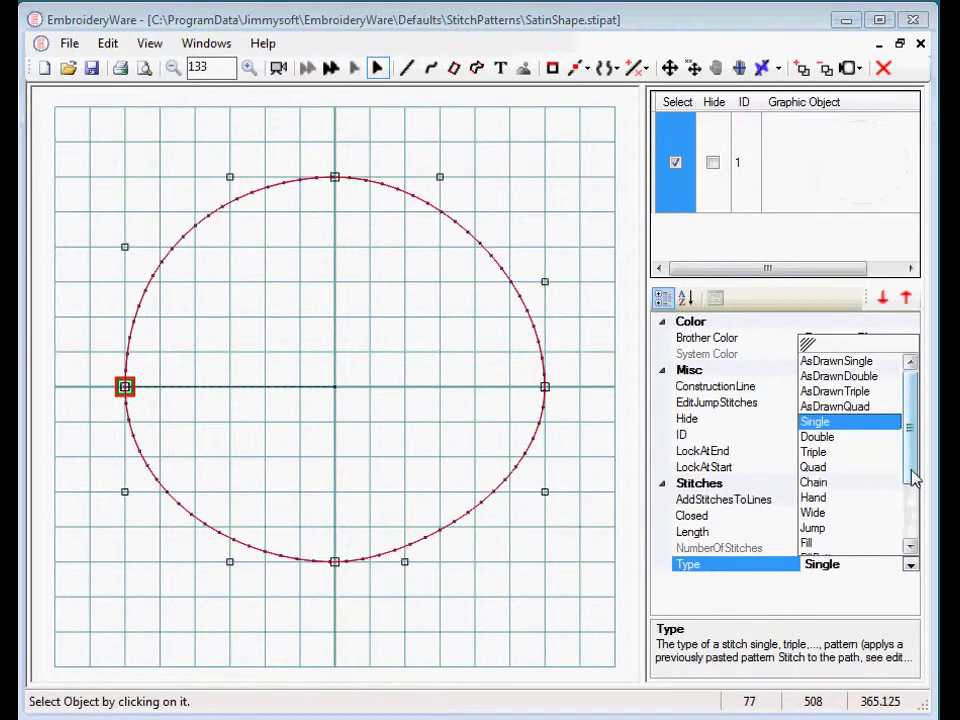
{"action": "left_click_drag", "start_coordinate": [911, 476], "coordinate": [909, 536]}
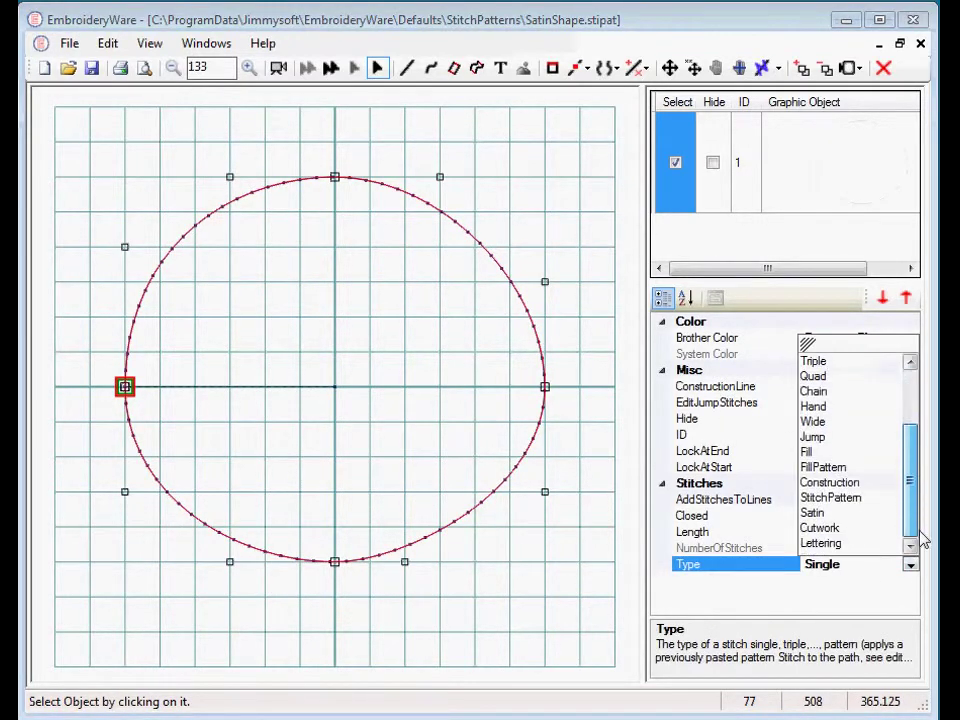
{"action": "left_click", "coordinate": [829, 499]}
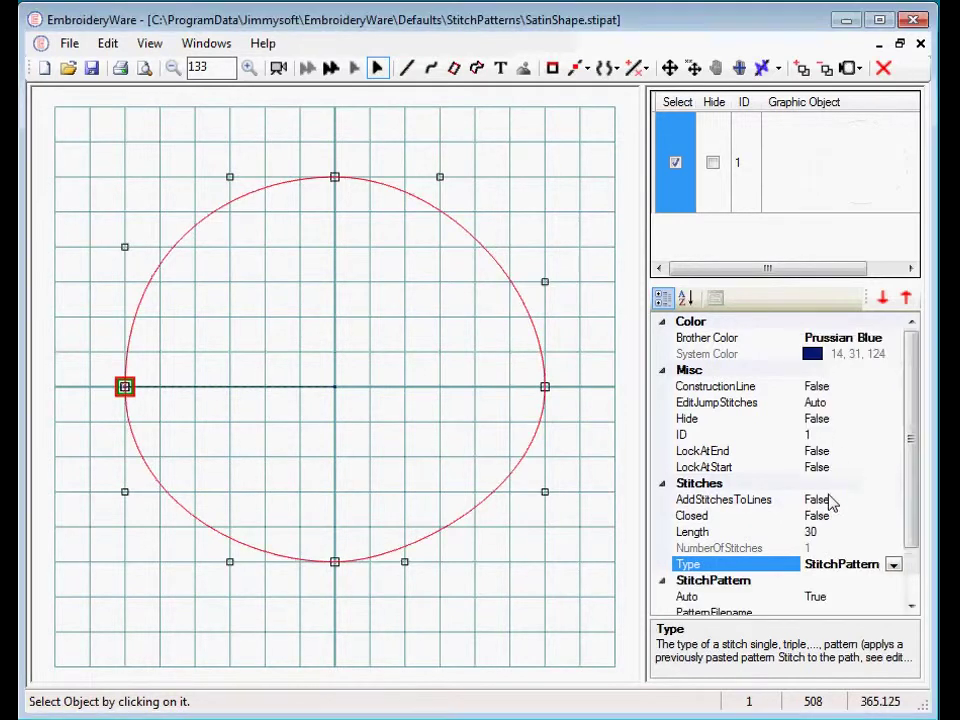
Step: Load SatinShape.stipat as the circle's PatternFilename
{"action": "left_click", "coordinate": [911, 605]}
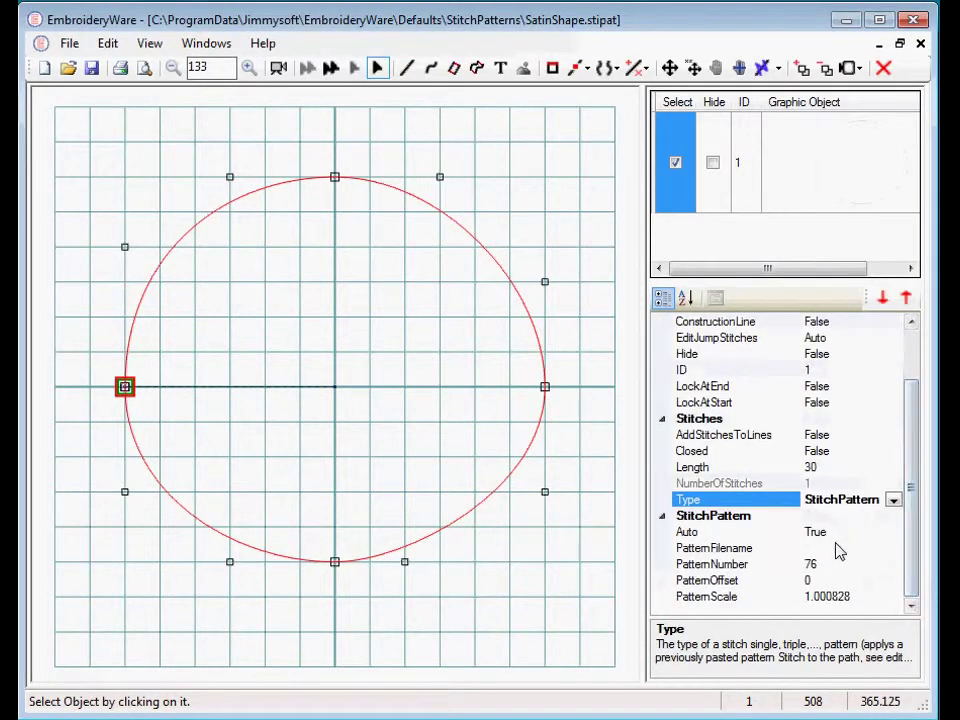
{"action": "left_click", "coordinate": [861, 544]}
{"action": "left_click", "coordinate": [892, 549]}
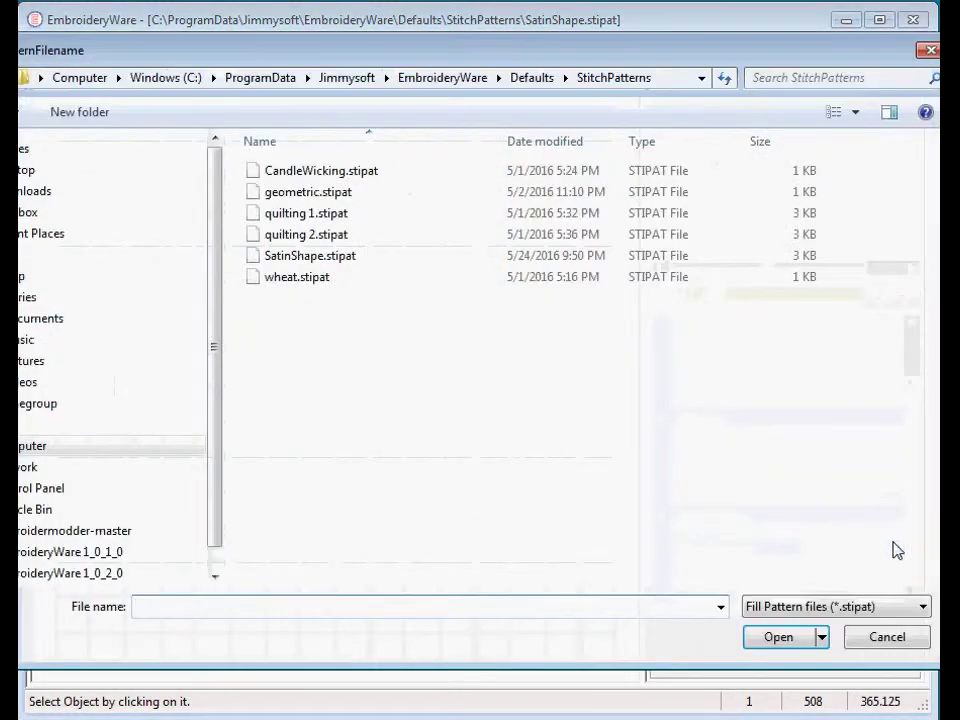
{"action": "double_click", "coordinate": [274, 256]}
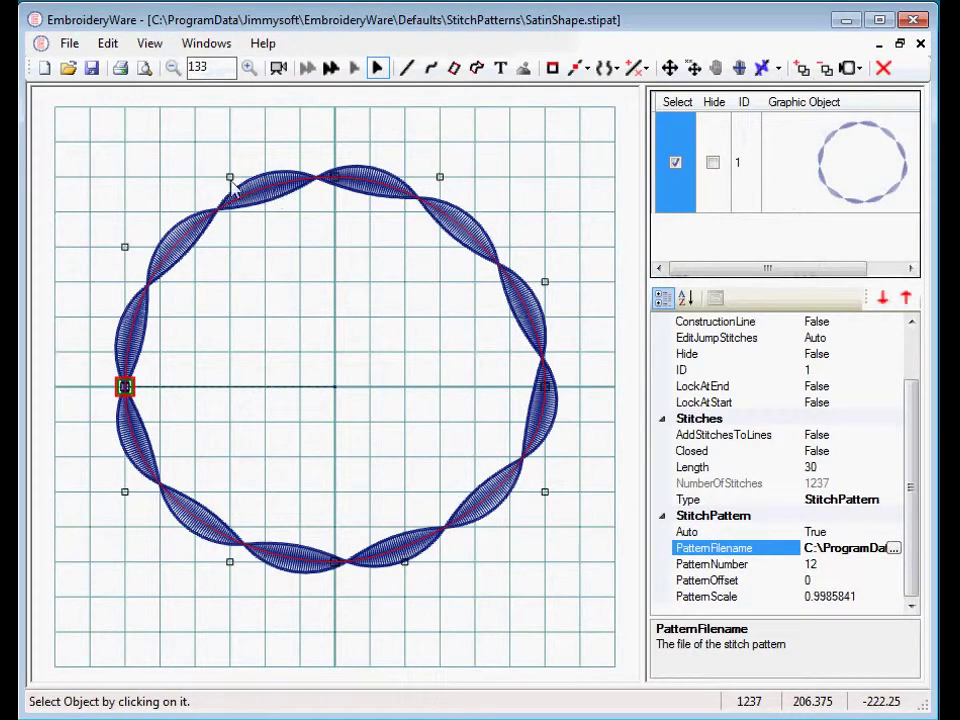
Step: Play the satin circle's stitch-out in the stitch simulator, then close it
{"action": "left_click", "coordinate": [279, 69]}
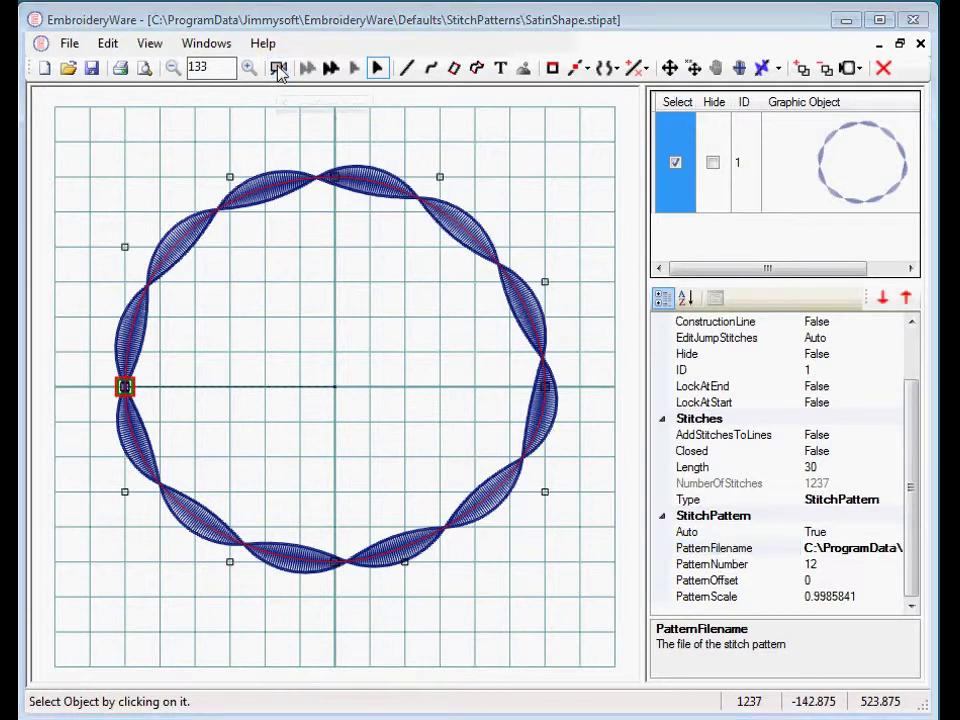
{"action": "left_click_drag", "start_coordinate": [677, 145], "coordinate": [844, 188]}
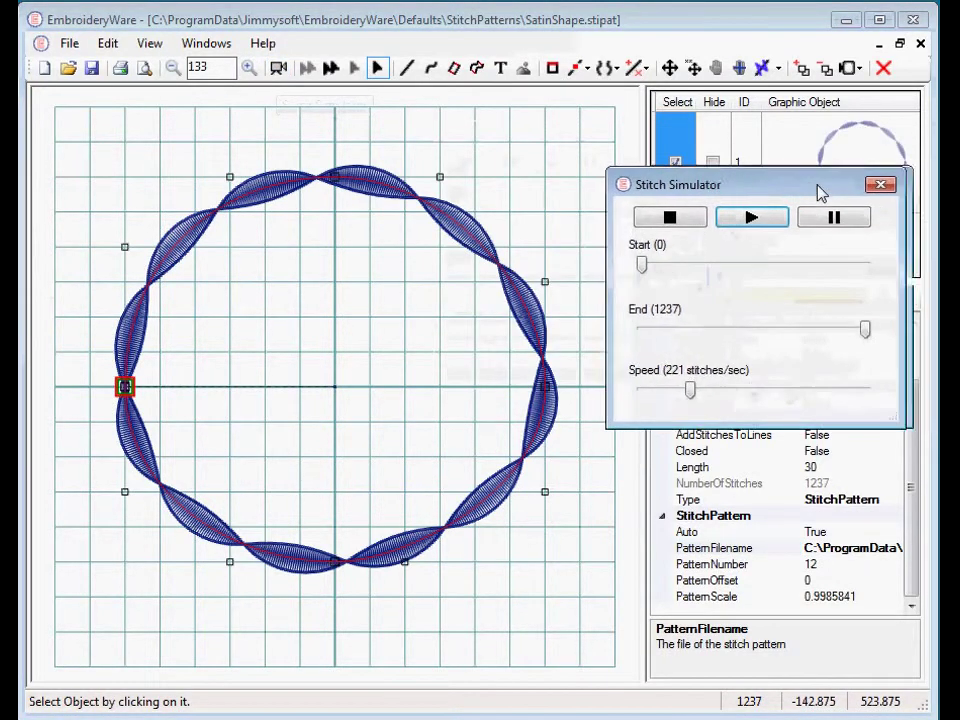
{"action": "left_click", "coordinate": [757, 218]}
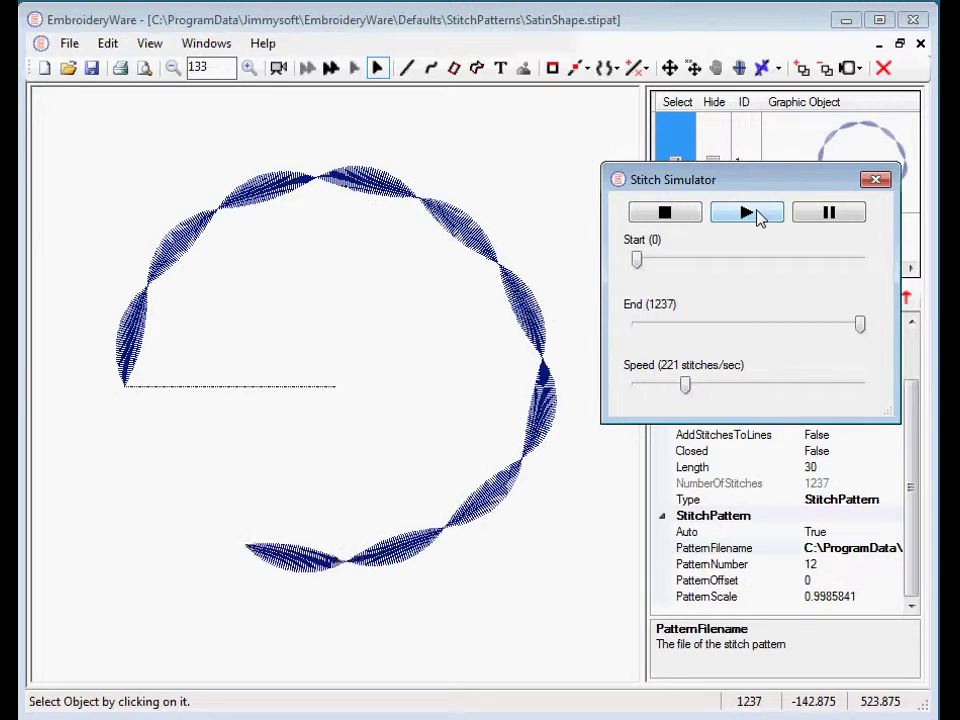
{"action": "left_click", "coordinate": [875, 179]}
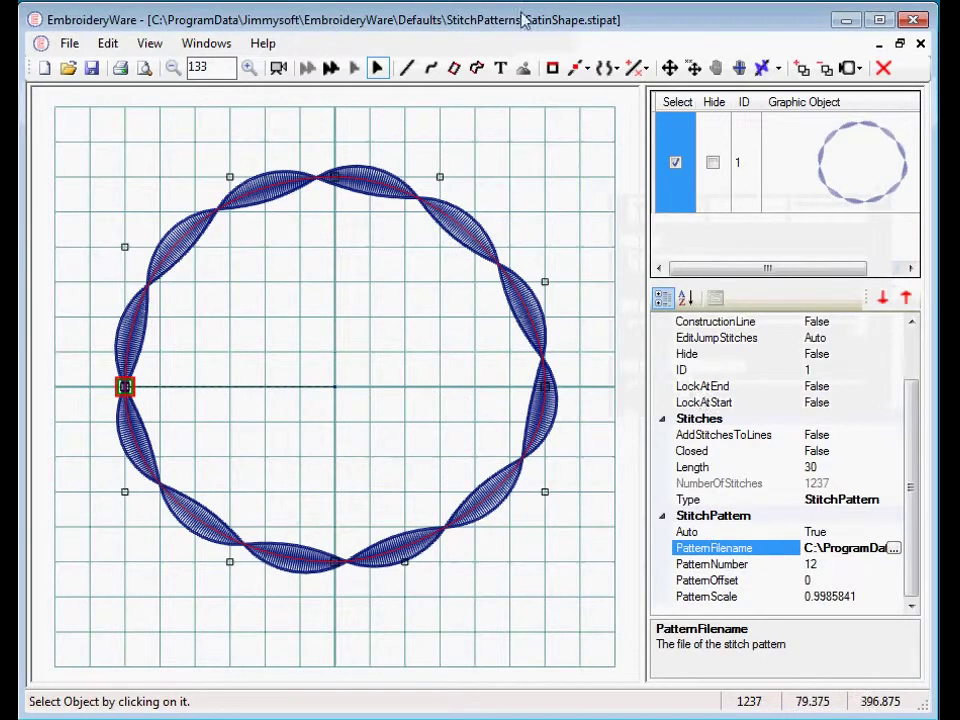
Step: In Modify Points mode, move the control point below the right end lower
{"action": "left_click", "coordinate": [579, 68]}
{"action": "left_click", "coordinate": [579, 93]}
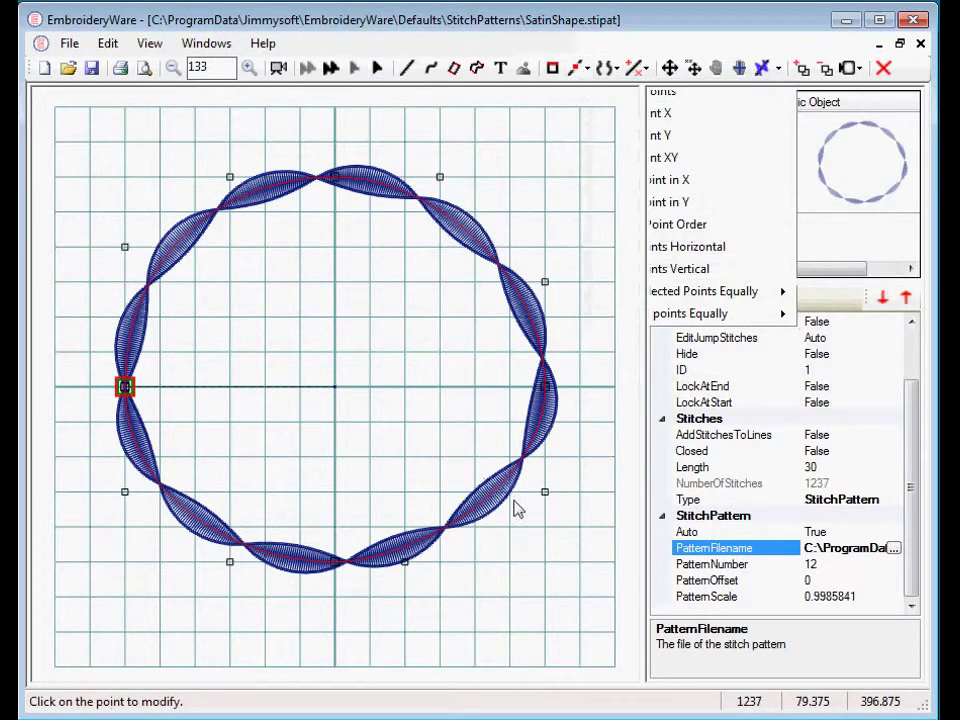
{"action": "left_click", "coordinate": [545, 494]}
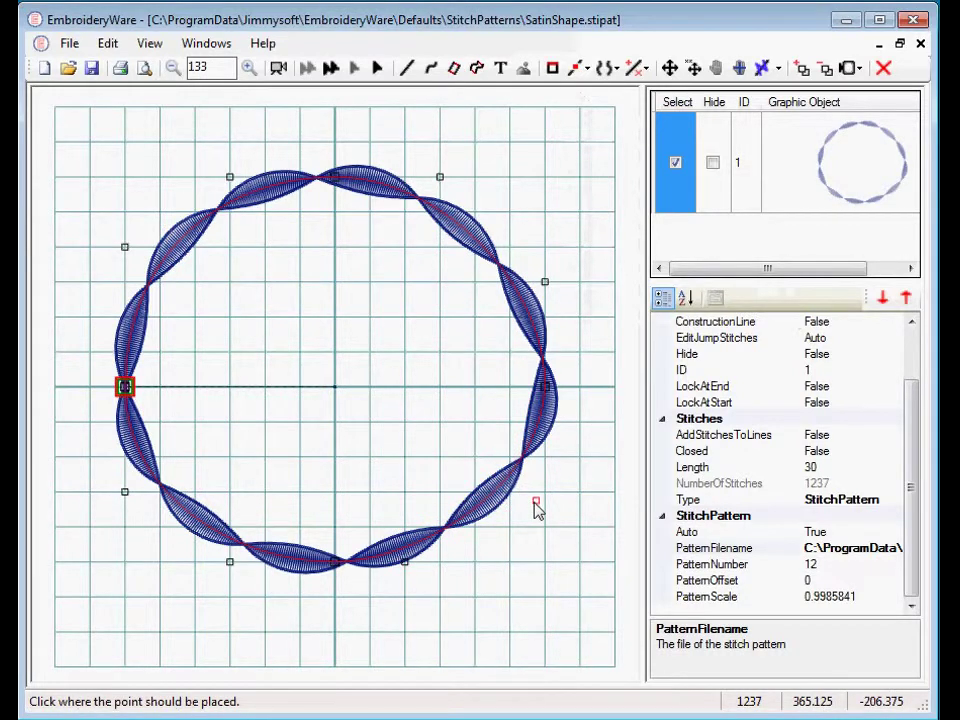
{"action": "left_click", "coordinate": [535, 502]}
{"action": "left_click", "coordinate": [858, 68]}
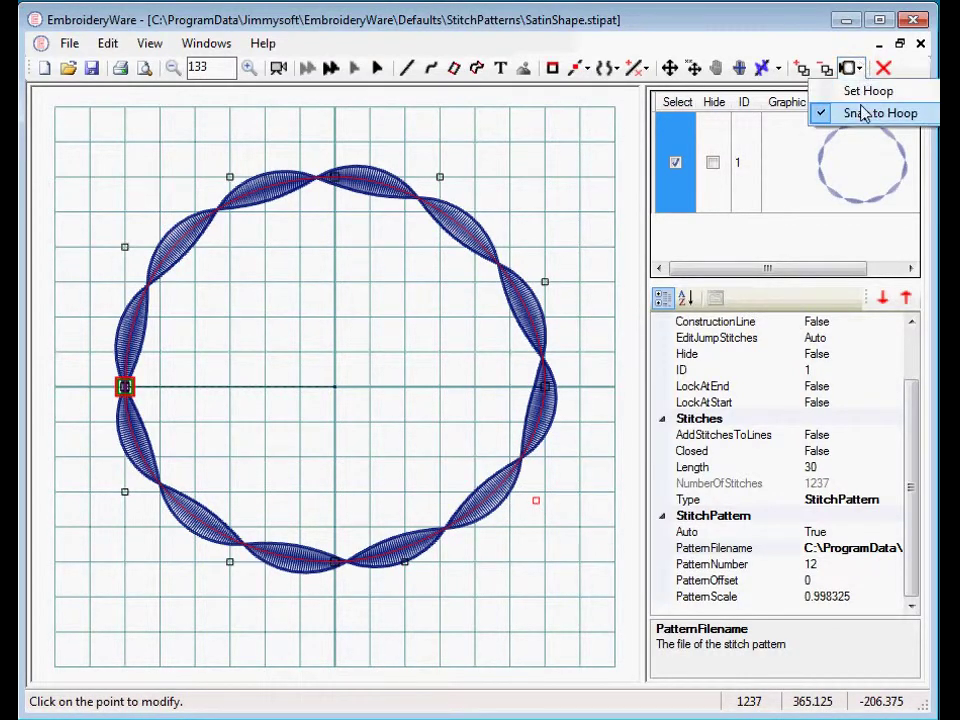
{"action": "left_click", "coordinate": [863, 113]}
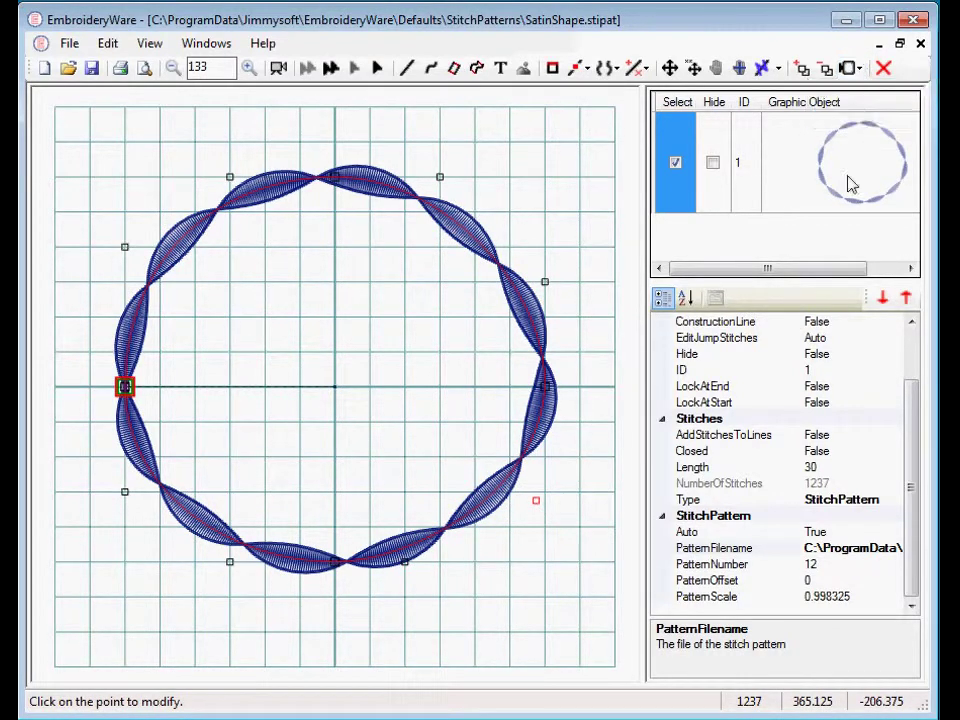
{"action": "left_click", "coordinate": [537, 502]}
{"action": "left_click", "coordinate": [541, 519]}
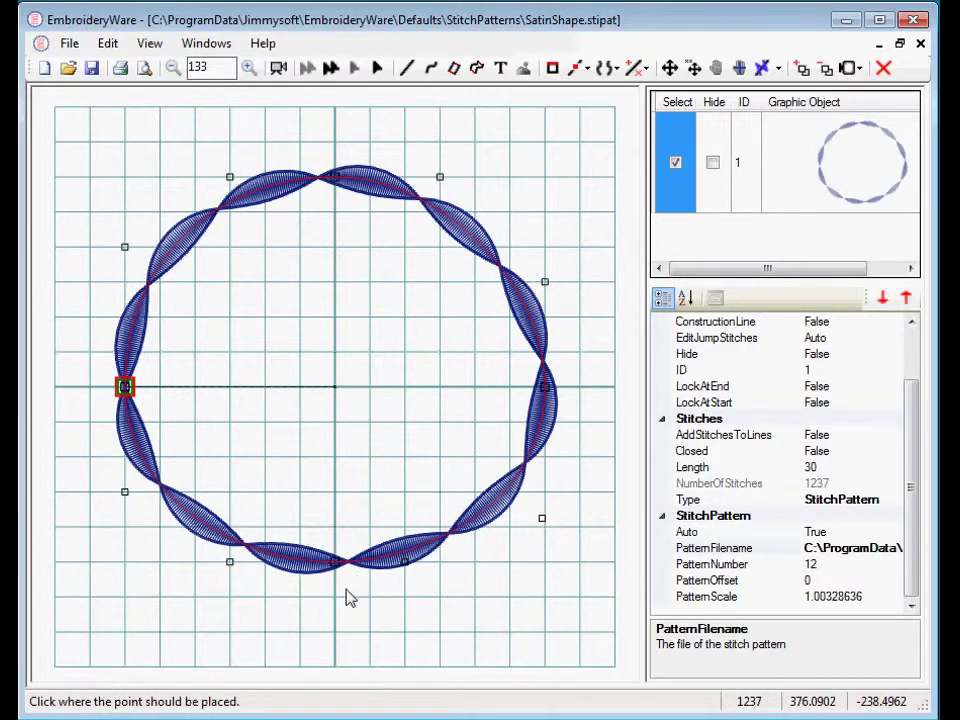
Step: Lower the bottom point and push the bottom-right, bottom-left and left handles outward
{"action": "left_click", "coordinate": [343, 571]}
{"action": "left_click", "coordinate": [337, 571]}
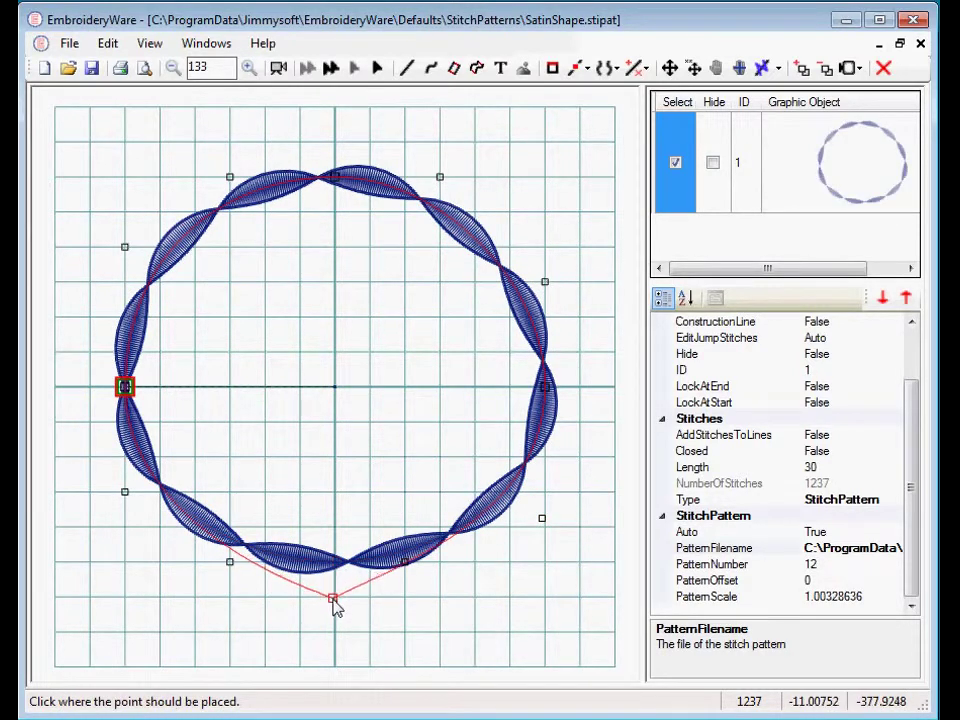
{"action": "left_click", "coordinate": [333, 601]}
{"action": "left_click", "coordinate": [406, 565]}
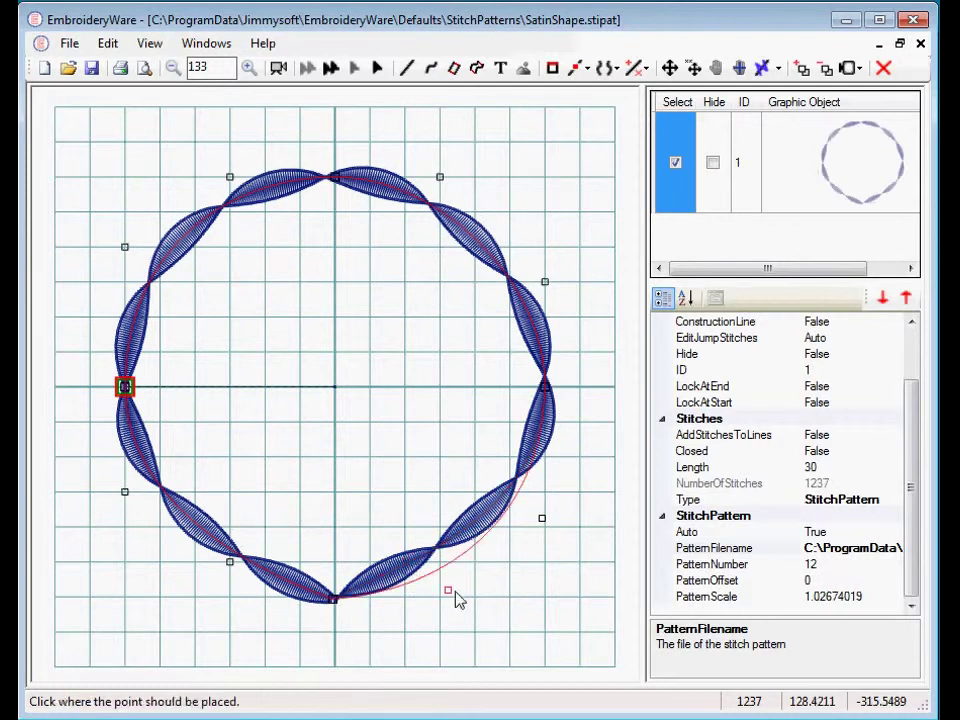
{"action": "left_click", "coordinate": [462, 592]}
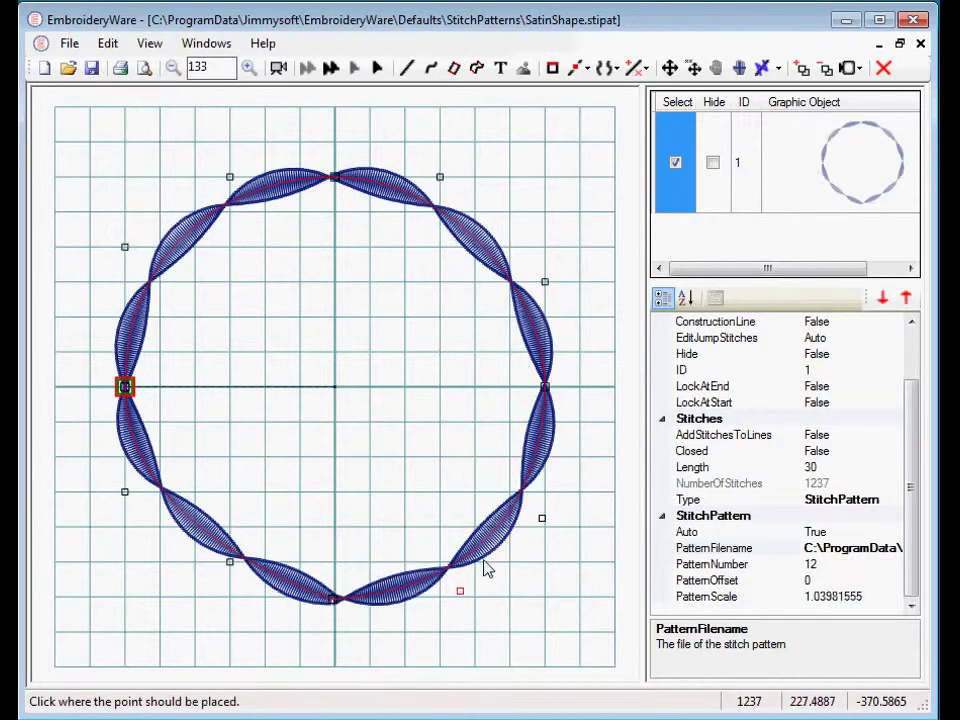
{"action": "left_click", "coordinate": [230, 565]}
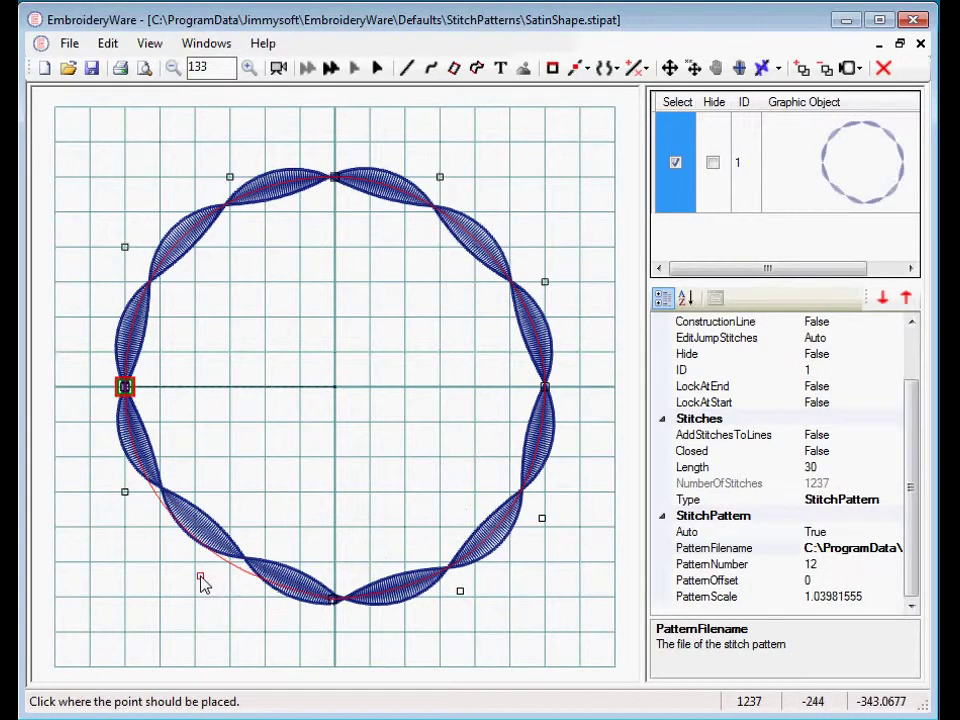
{"action": "left_click", "coordinate": [201, 580]}
{"action": "left_click", "coordinate": [121, 498]}
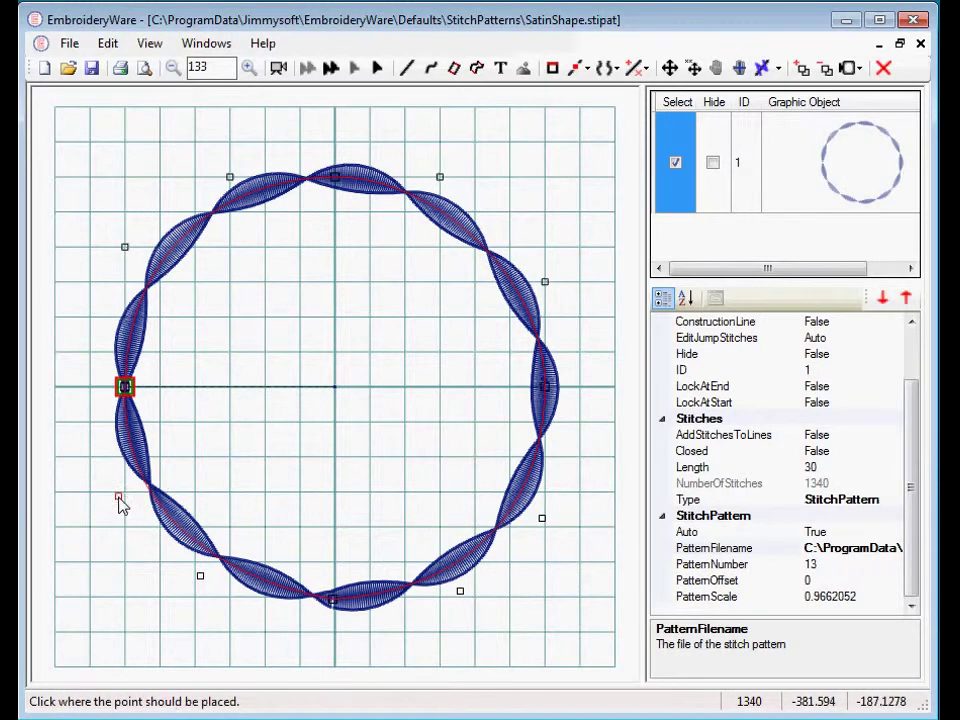
{"action": "left_click", "coordinate": [119, 499]}
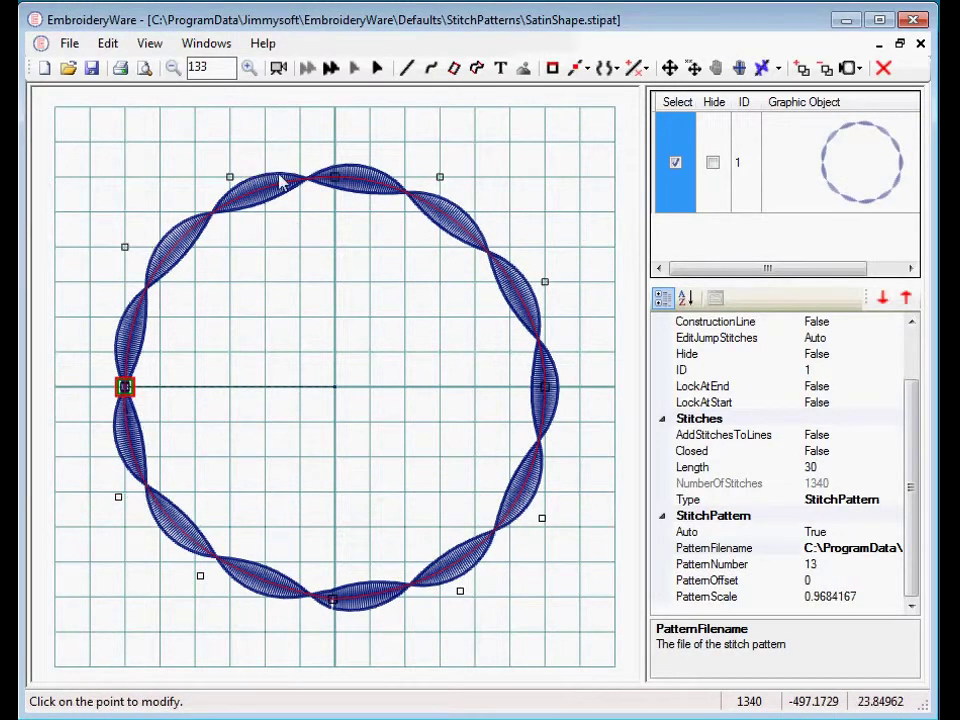
Step: Pull the top point down into a heart notch, restore it, then adjust the bottom point
{"action": "left_click", "coordinate": [336, 182]}
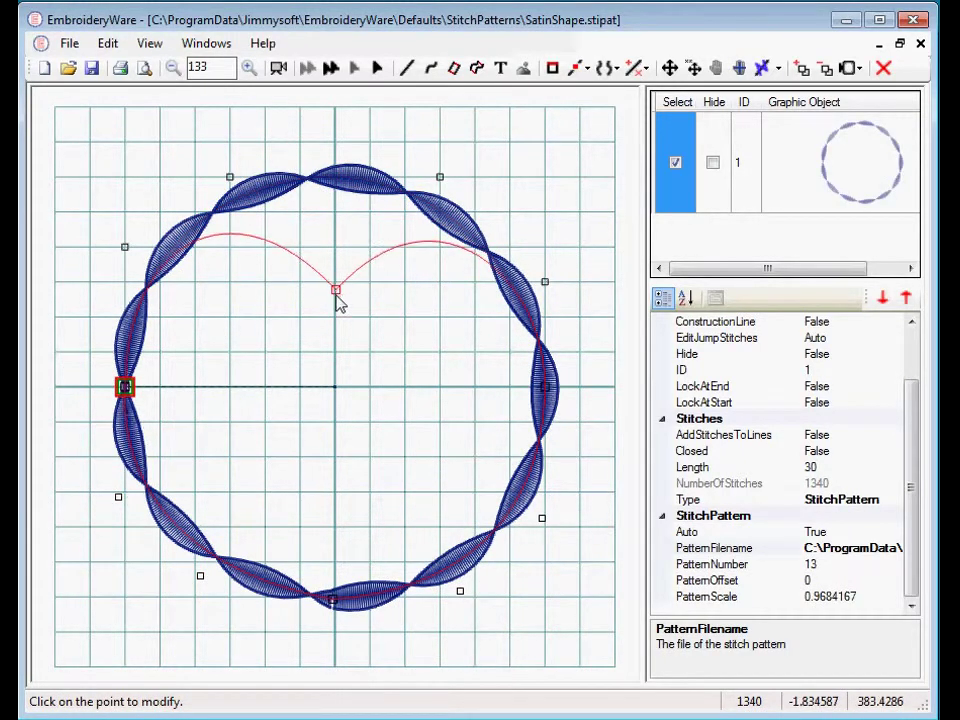
{"action": "left_click", "coordinate": [337, 309]}
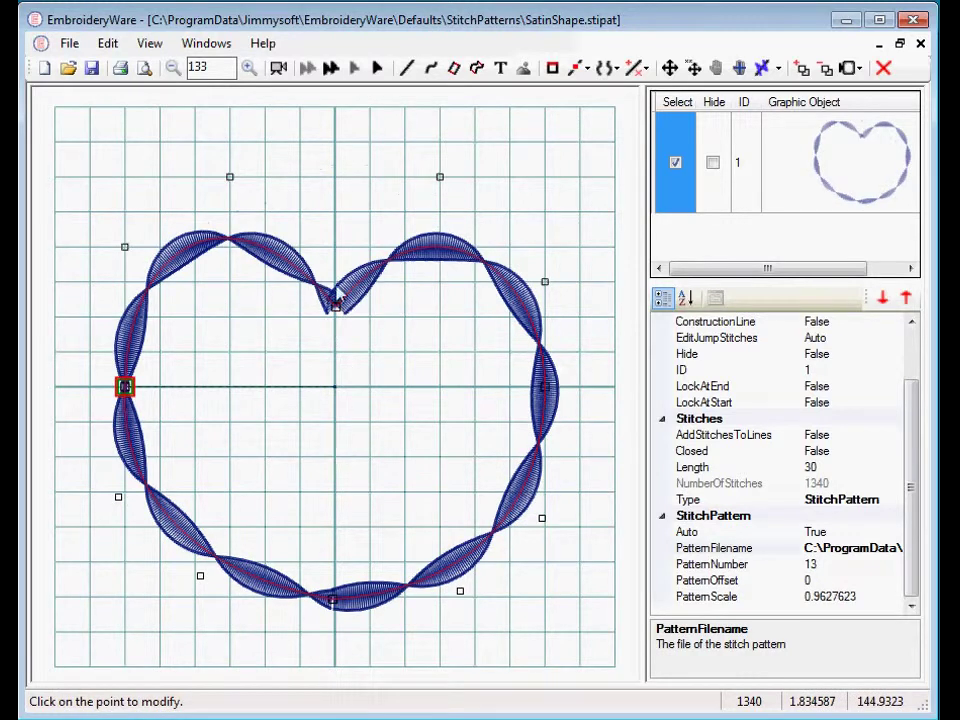
{"action": "left_click", "coordinate": [337, 309]}
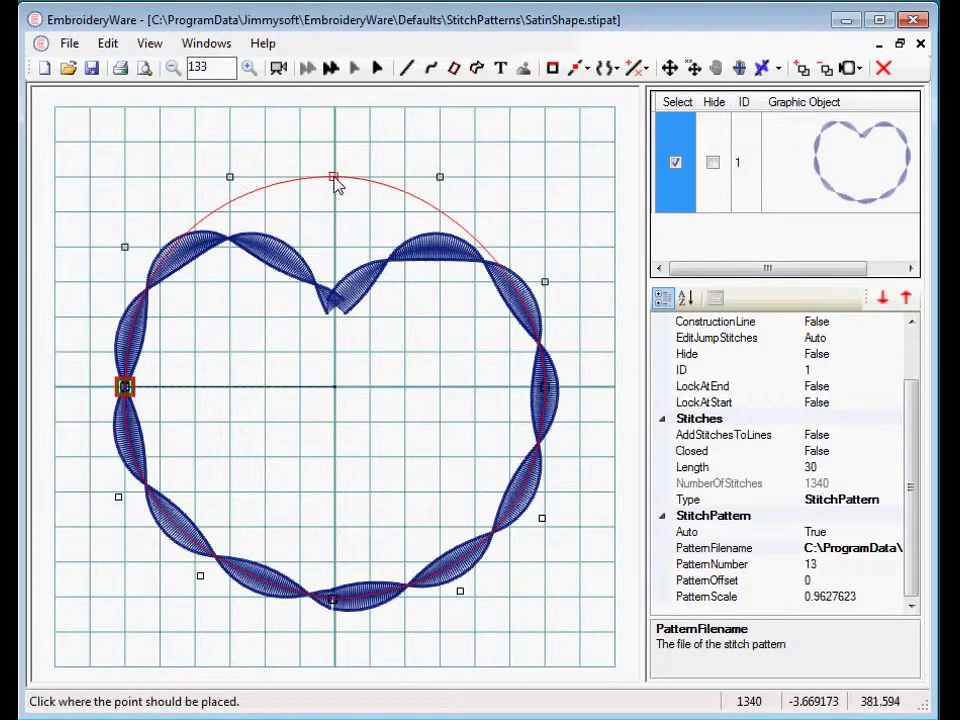
{"action": "left_click", "coordinate": [335, 181]}
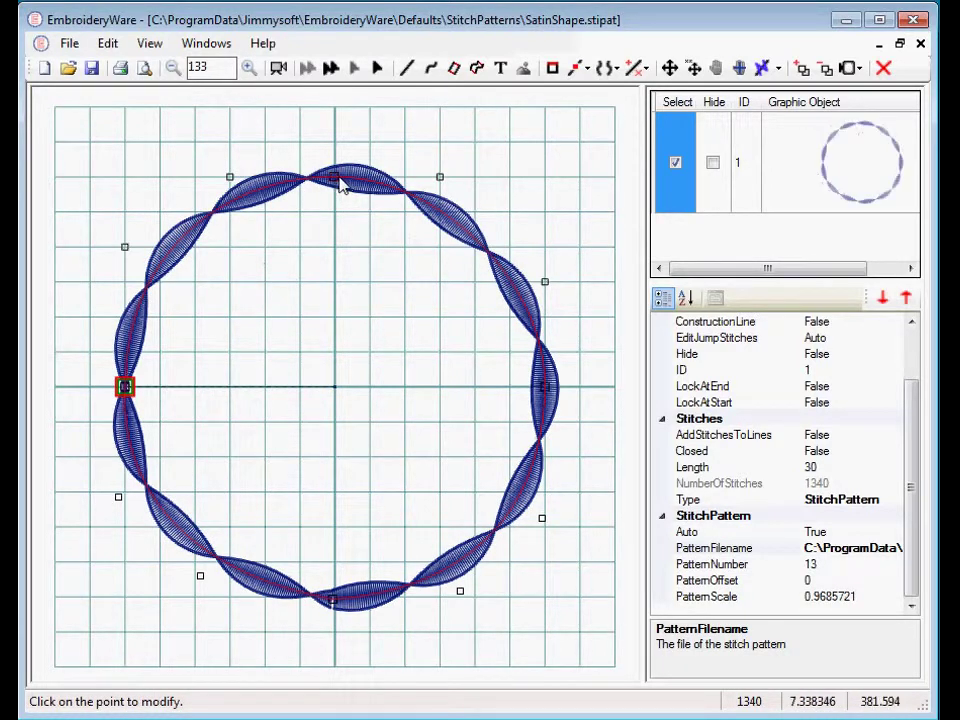
{"action": "left_click", "coordinate": [334, 590]}
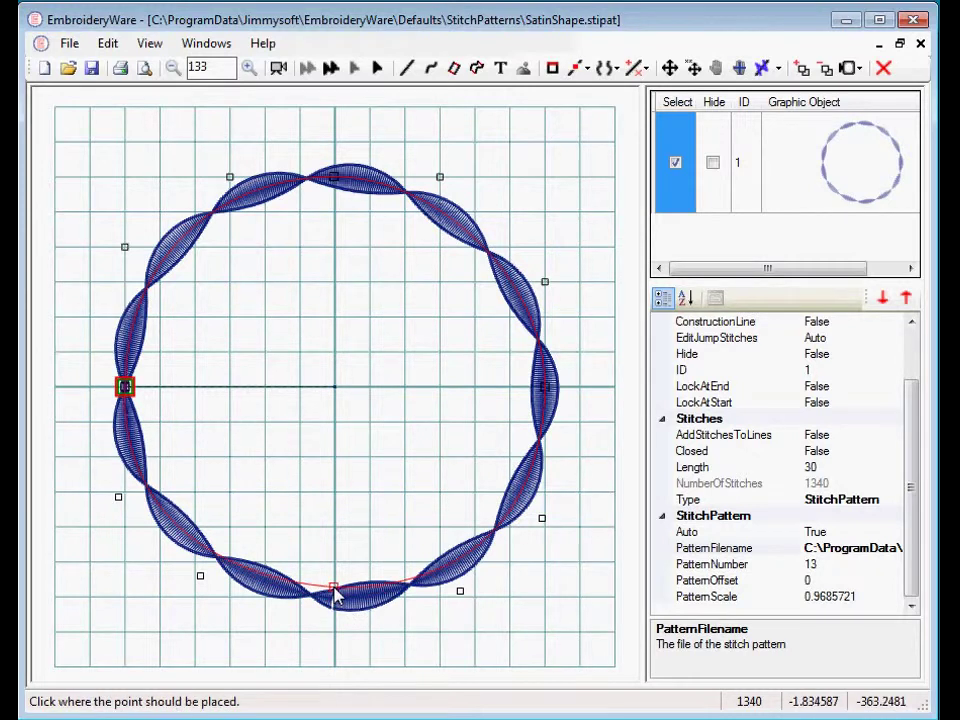
{"action": "left_click", "coordinate": [336, 600]}
{"action": "left_click", "coordinate": [337, 603]}
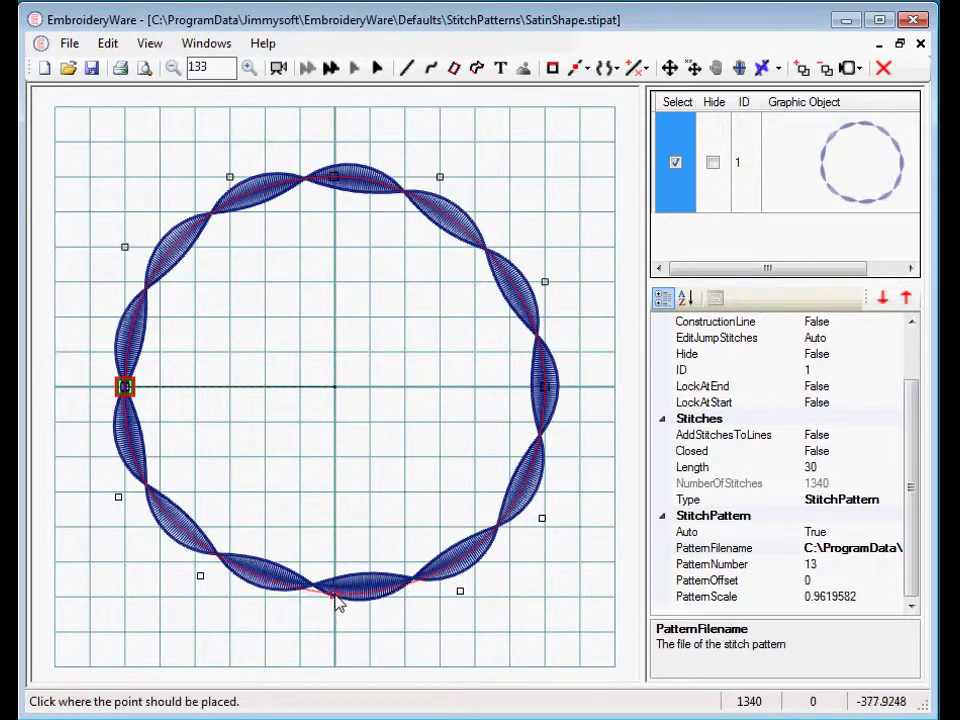
Step: Drop the bottom point back in place and check Auto scaling, now showing scale 0.9656768
{"action": "left_click", "coordinate": [337, 603]}
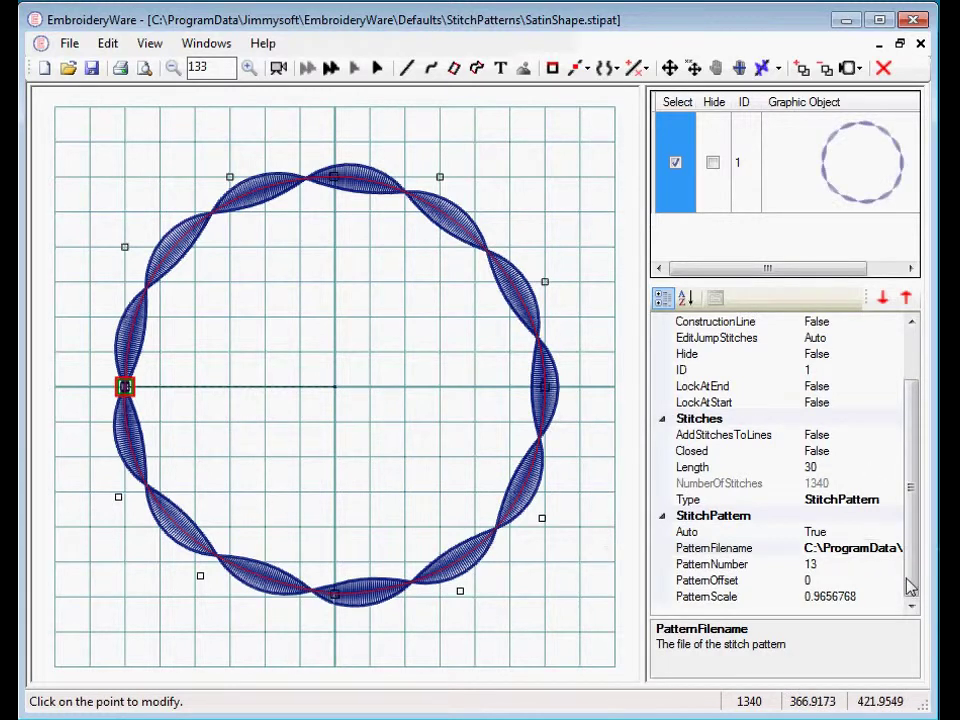
{"action": "left_click", "coordinate": [840, 533]}
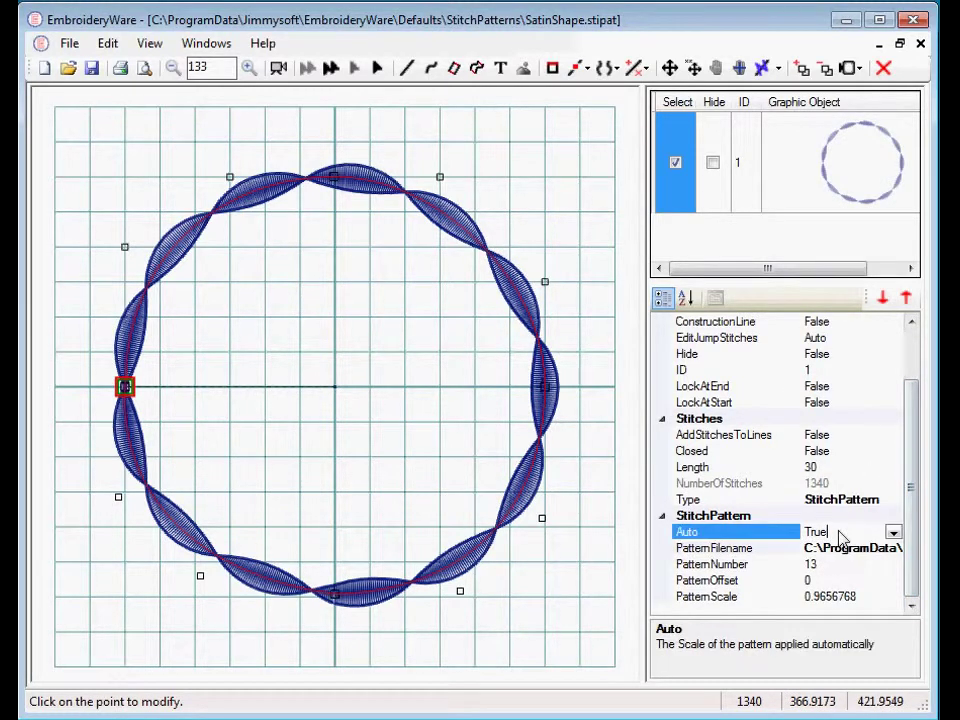
Step: Set Auto to False, PatternScale to 0.6 and PatternNumber to 20
{"action": "left_click", "coordinate": [893, 533]}
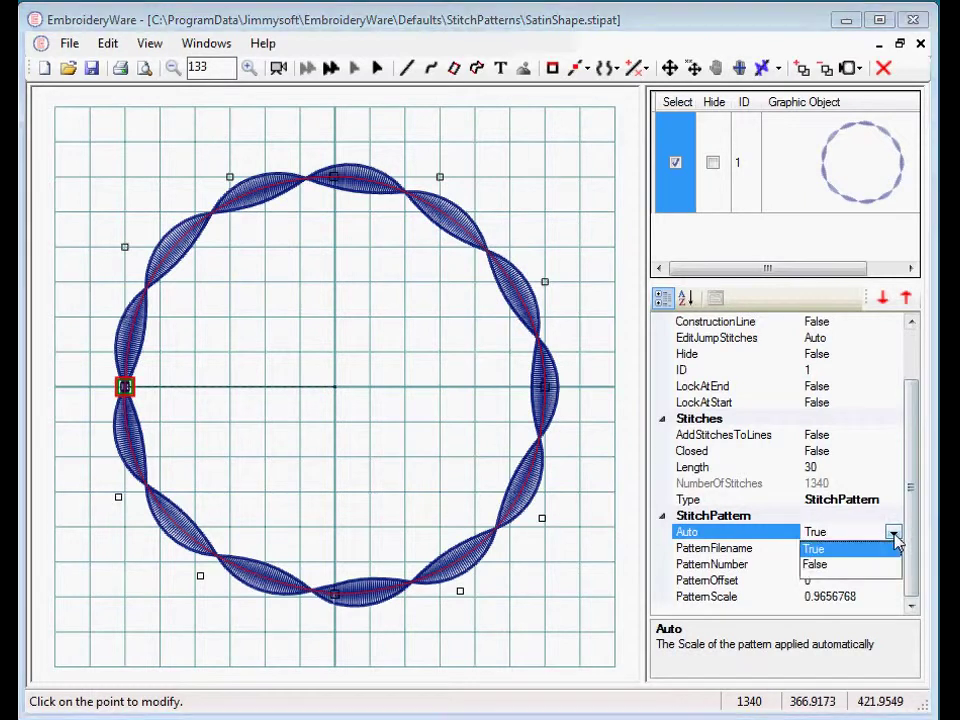
{"action": "left_click", "coordinate": [815, 564]}
{"action": "left_click", "coordinate": [856, 598]}
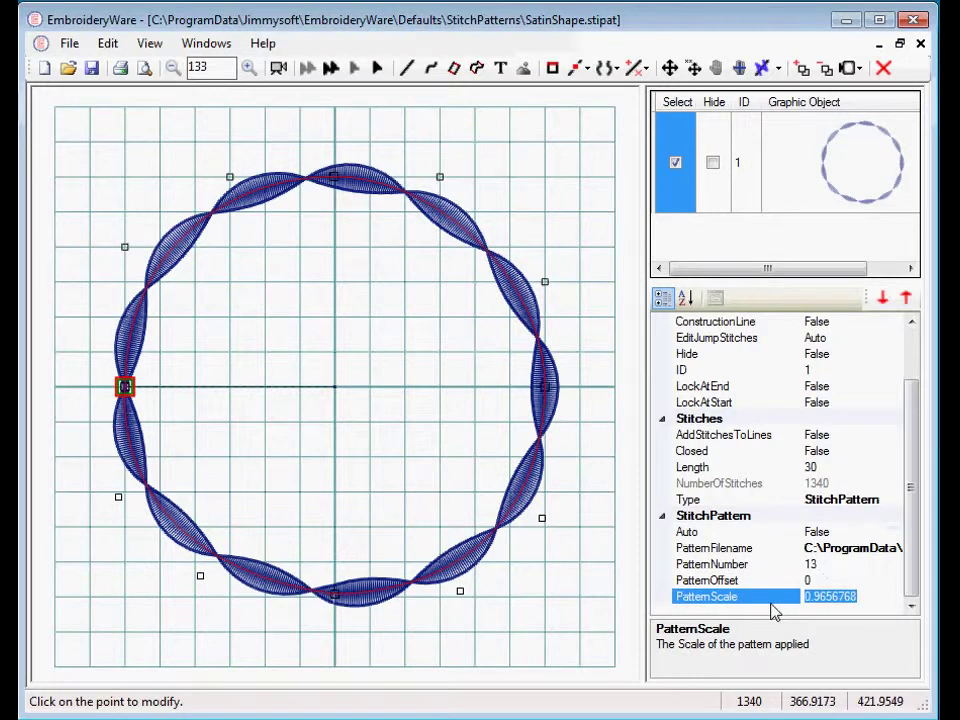
{"action": "type", "text": "0.6"}
{"action": "key", "text": "Return"}
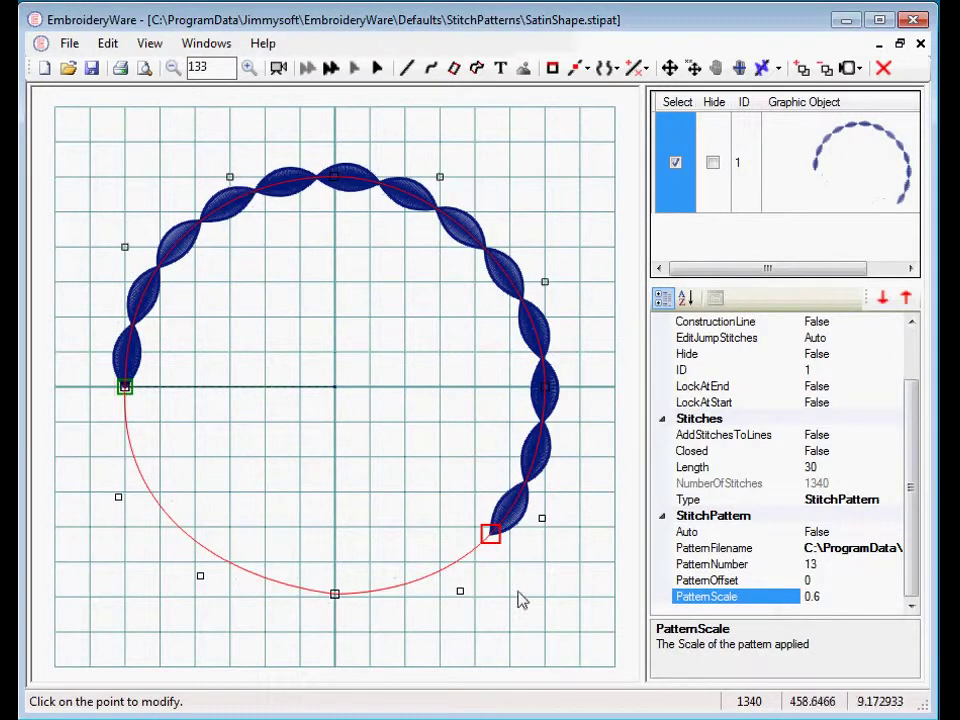
{"action": "left_click", "coordinate": [837, 568]}
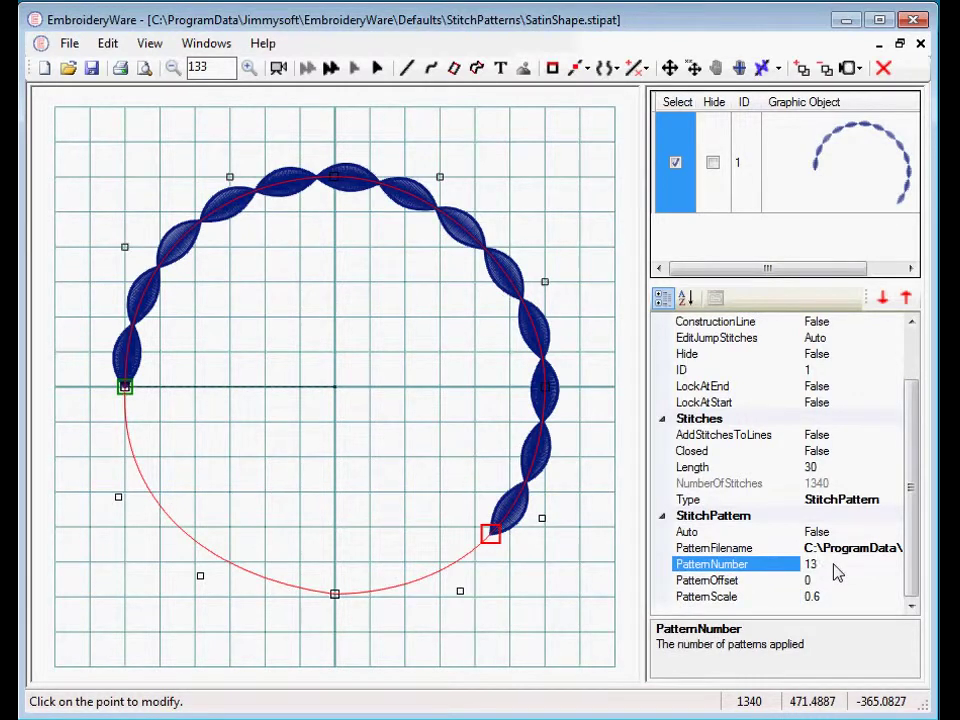
{"action": "left_click_drag", "start_coordinate": [837, 572], "coordinate": [753, 570]}
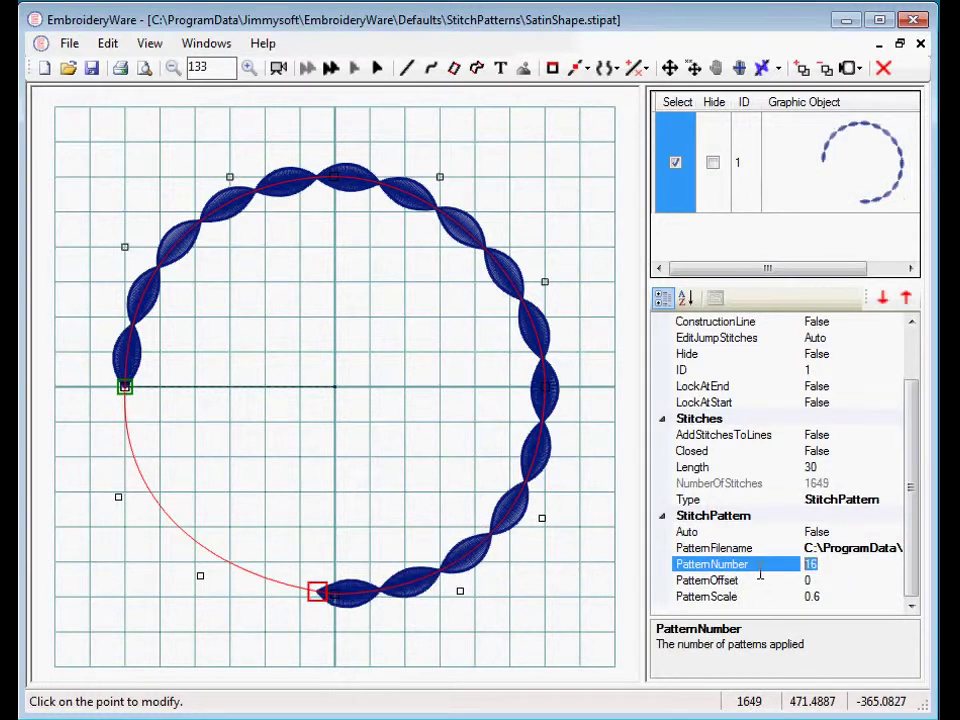
{"action": "key", "text": "Return"}
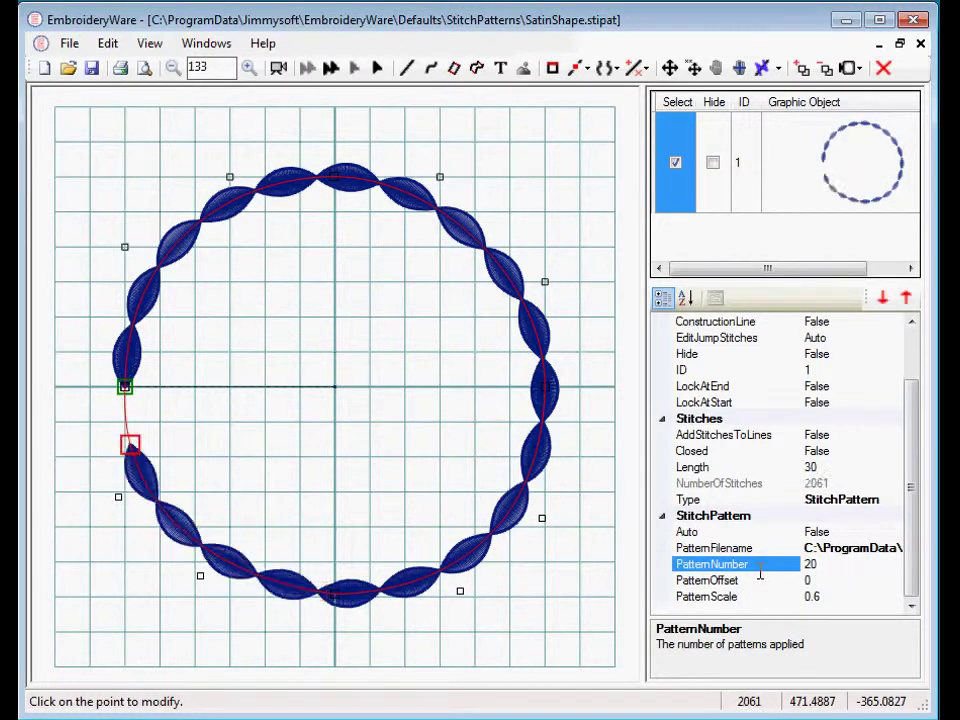
Step: Turn Auto back to True and try entering 0.5 as the PatternScale
{"action": "left_click", "coordinate": [885, 532]}
{"action": "left_click", "coordinate": [892, 533]}
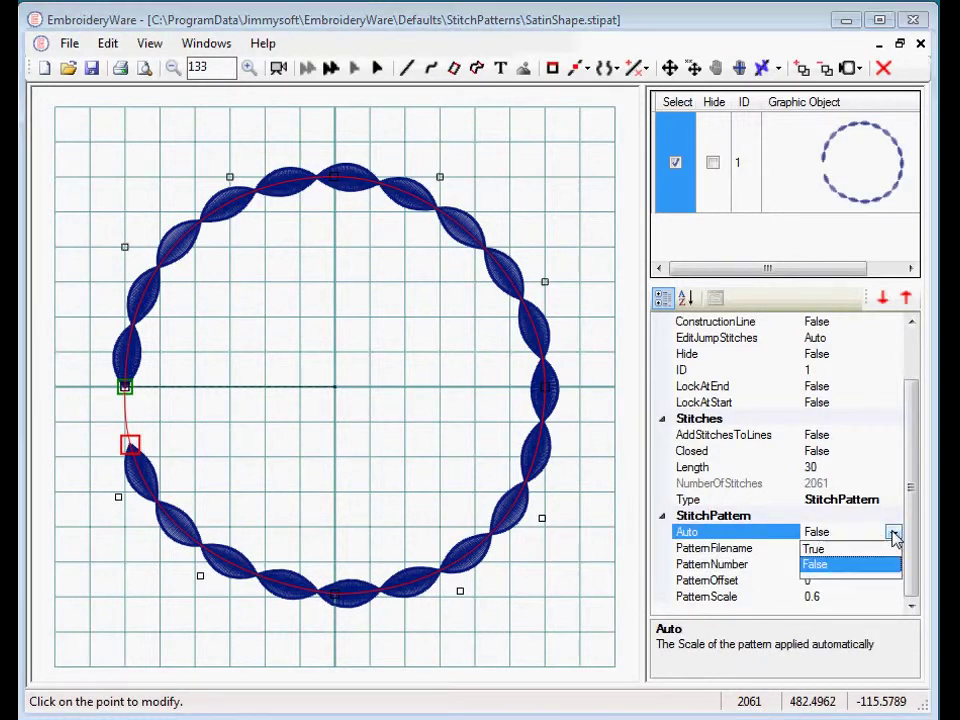
{"action": "left_click", "coordinate": [818, 549]}
{"action": "left_click", "coordinate": [846, 594]}
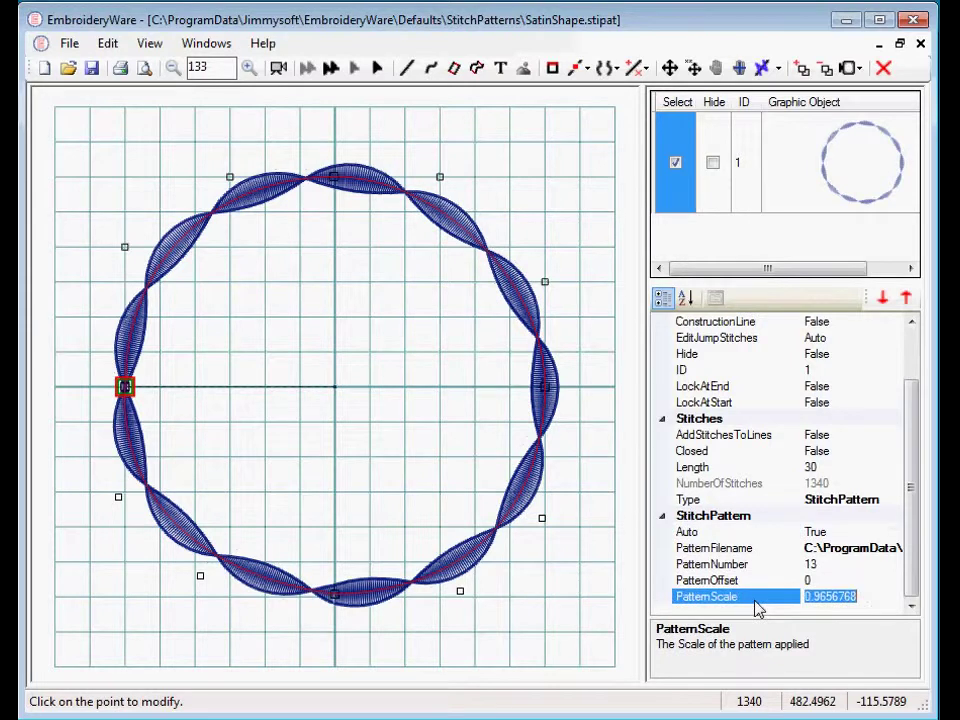
{"action": "key", "text": "BackSpace"}
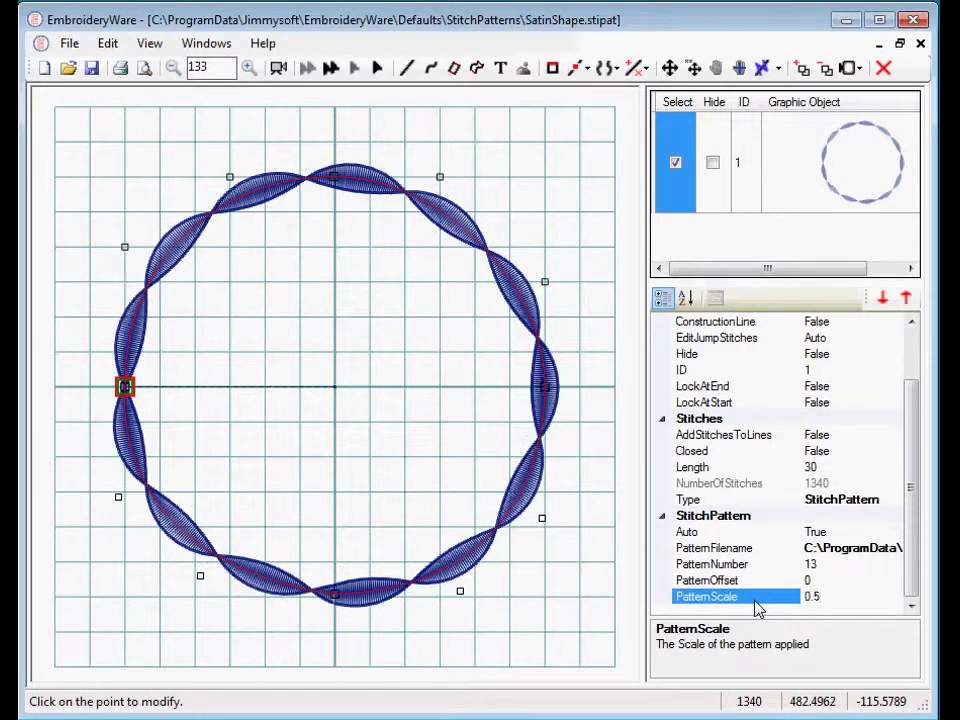
{"action": "type", "text": "0.5"}
{"action": "key", "text": "Return"}
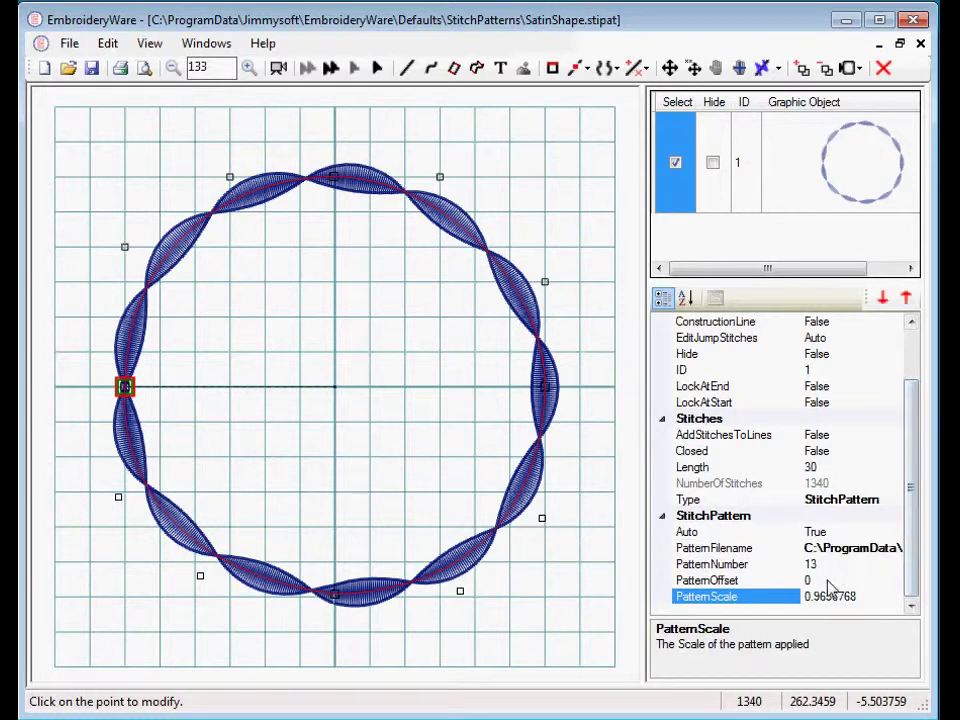
Step: Set Auto to False and enter .5 as the PatternScale
{"action": "left_click", "coordinate": [870, 532]}
{"action": "left_click", "coordinate": [893, 532]}
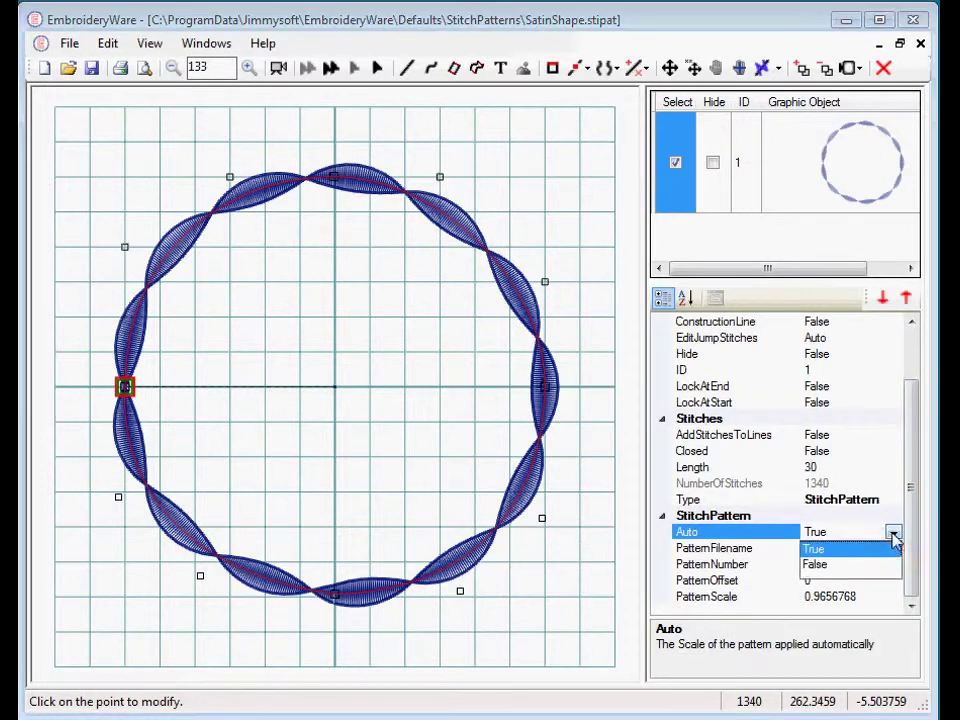
{"action": "left_click", "coordinate": [814, 565]}
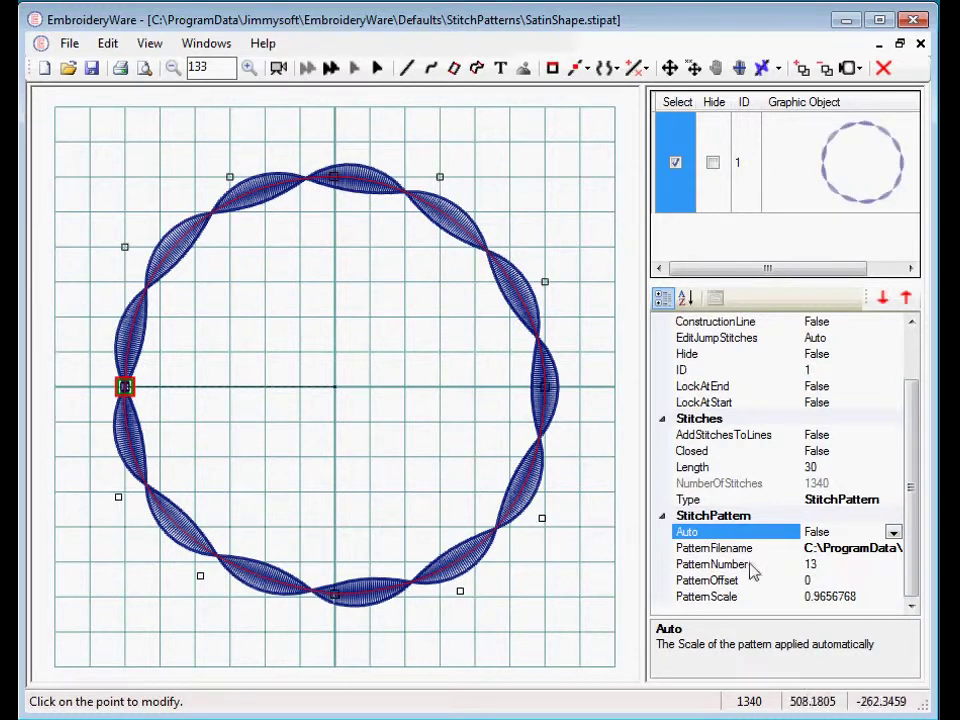
{"action": "left_click", "coordinate": [850, 567]}
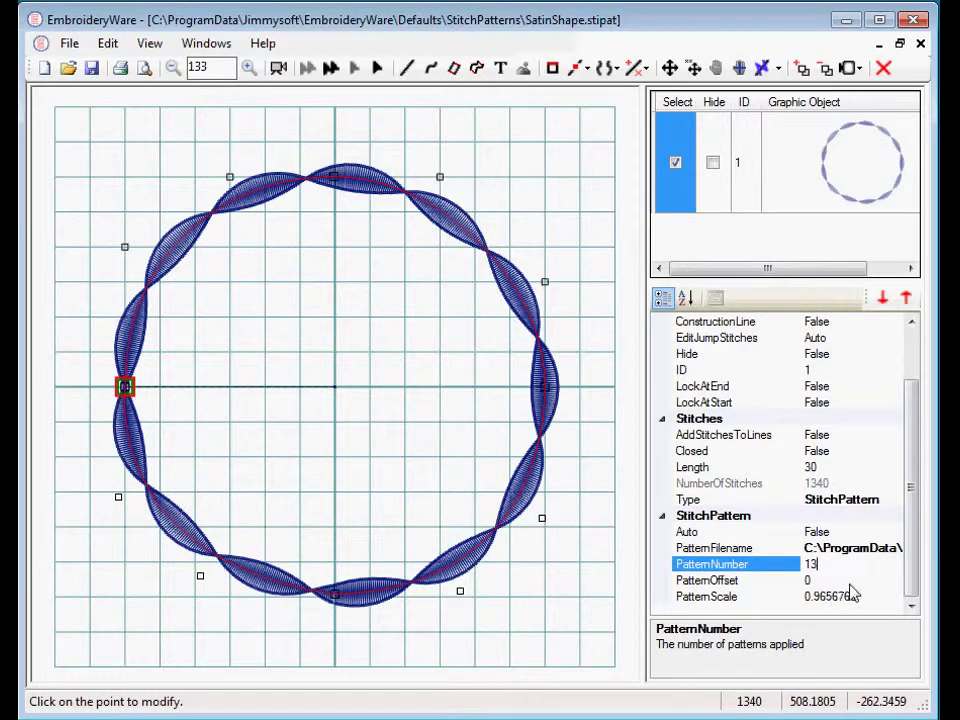
{"action": "left_click", "coordinate": [860, 597]}
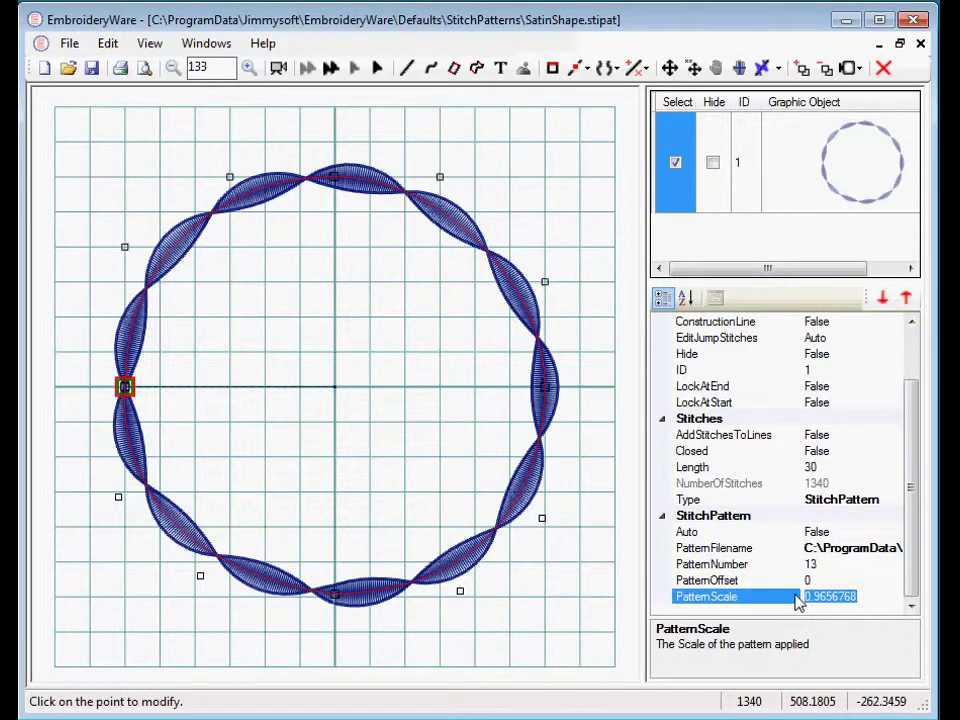
{"action": "key", "text": "BackSpace"}
{"action": "type", "text": ".5"}
{"action": "left_click", "coordinate": [842, 580]}
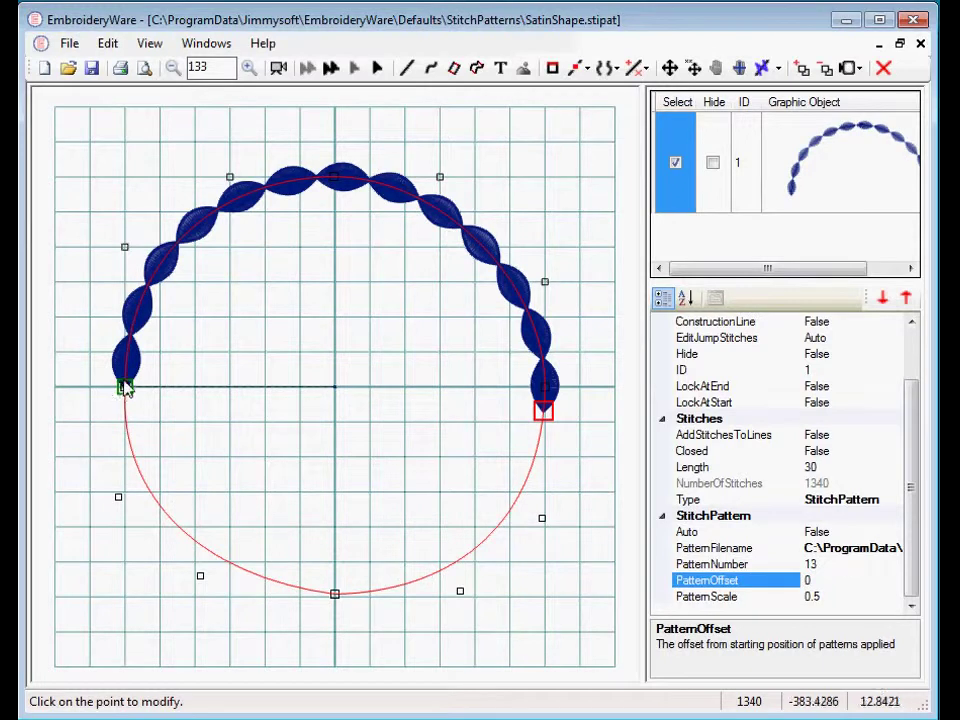
Step: Set PatternOffset to 200
{"action": "key", "text": "Up"}
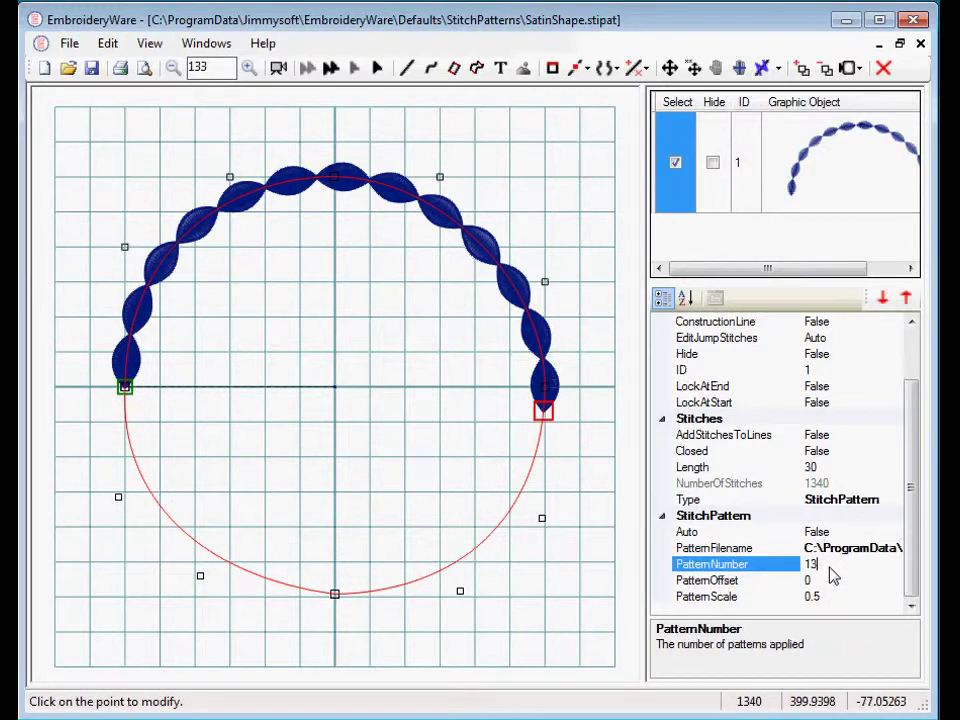
{"action": "key", "text": "Down"}
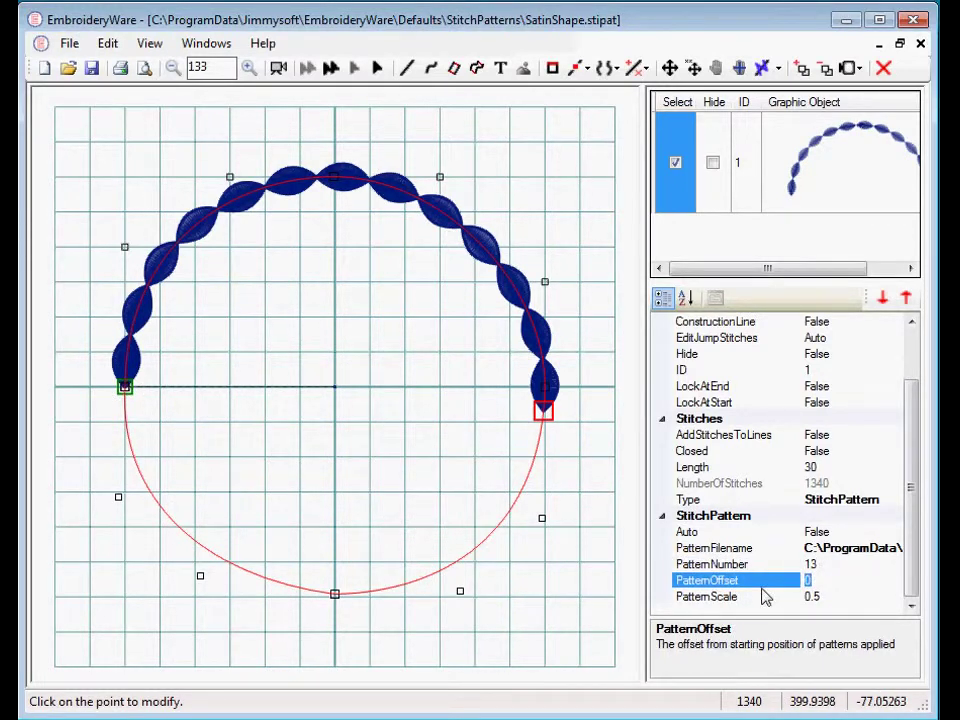
{"action": "type", "text": "200"}
{"action": "key", "text": "Return"}
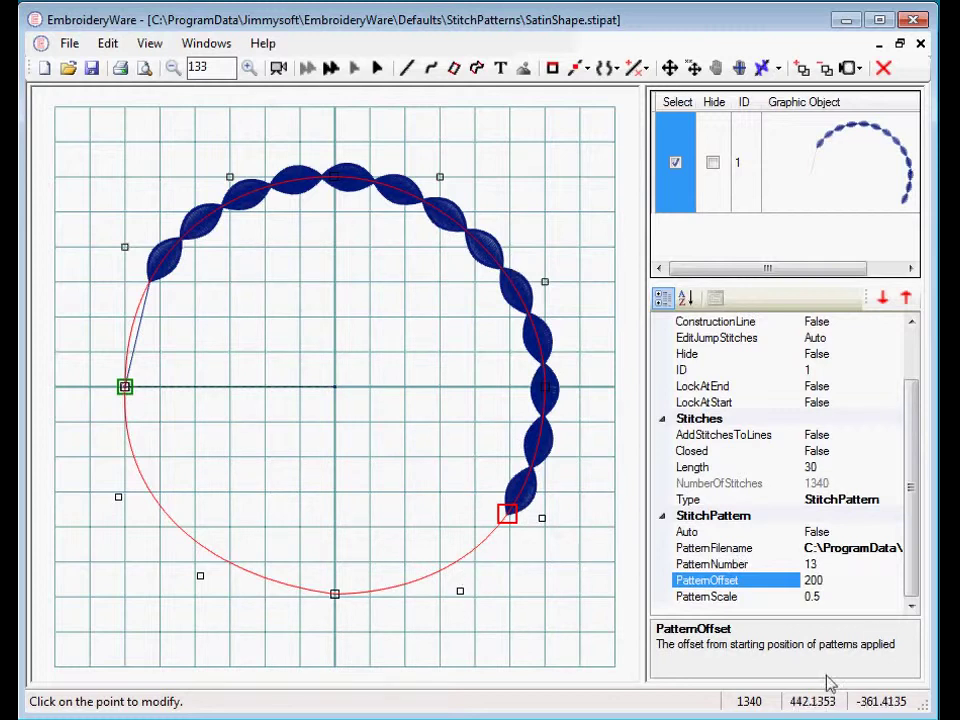
Step: Toggle Auto to True and then back to False
{"action": "left_click", "coordinate": [852, 533]}
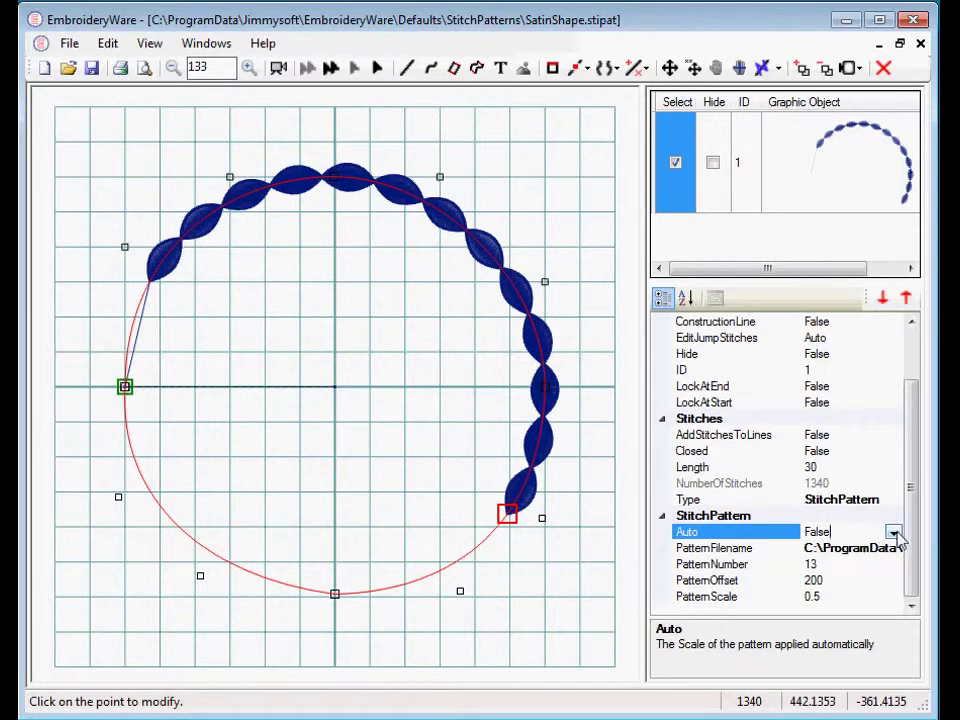
{"action": "left_click", "coordinate": [895, 534]}
{"action": "left_click", "coordinate": [816, 548]}
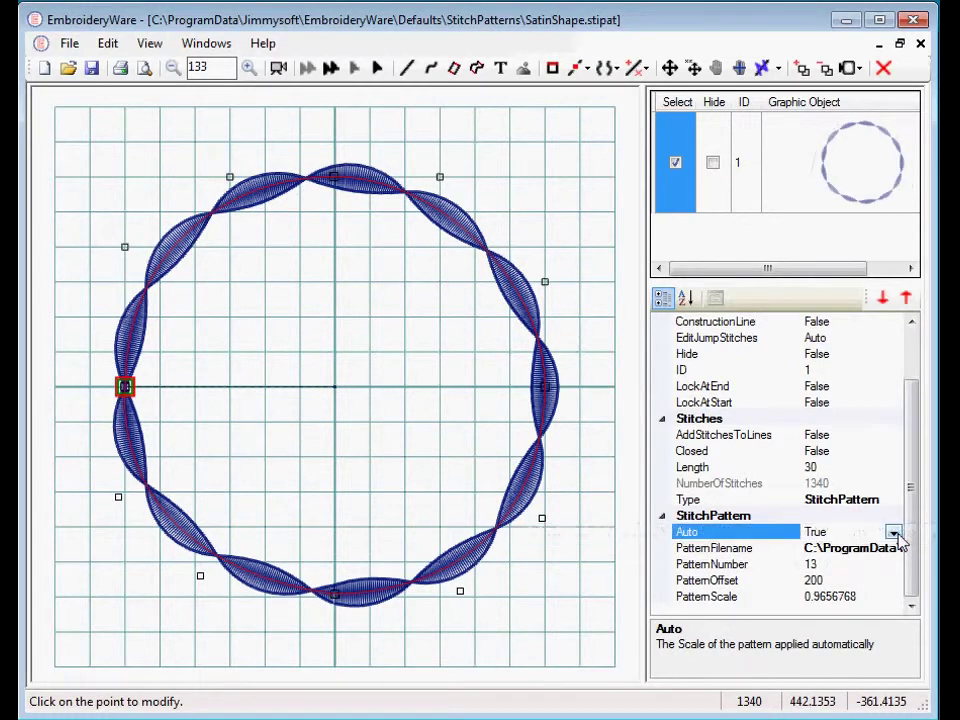
{"action": "left_click", "coordinate": [893, 532]}
{"action": "left_click", "coordinate": [827, 577]}
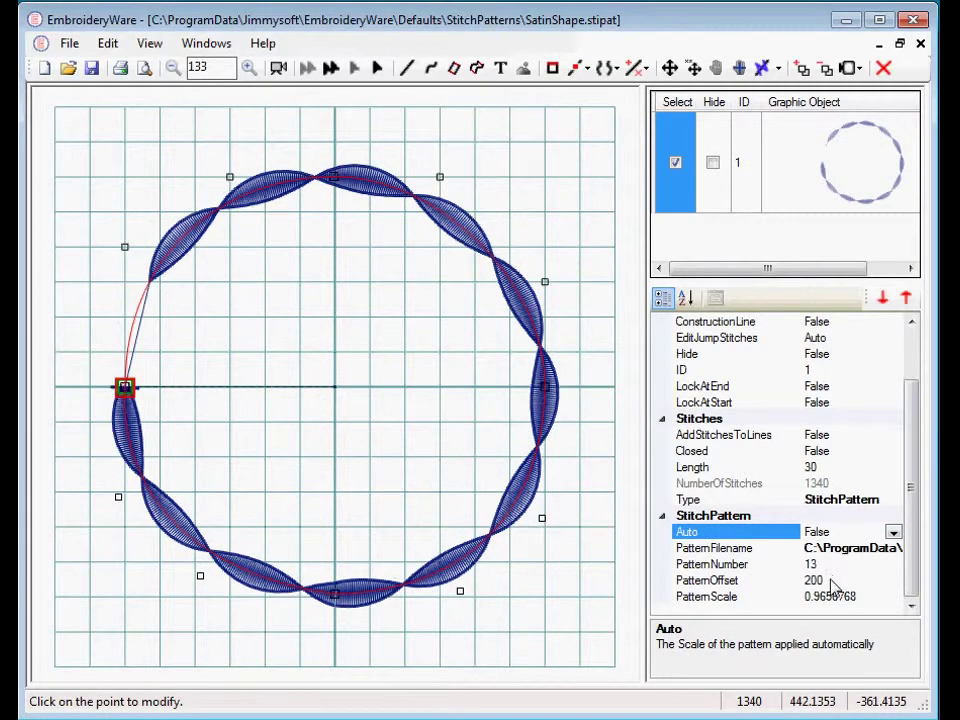